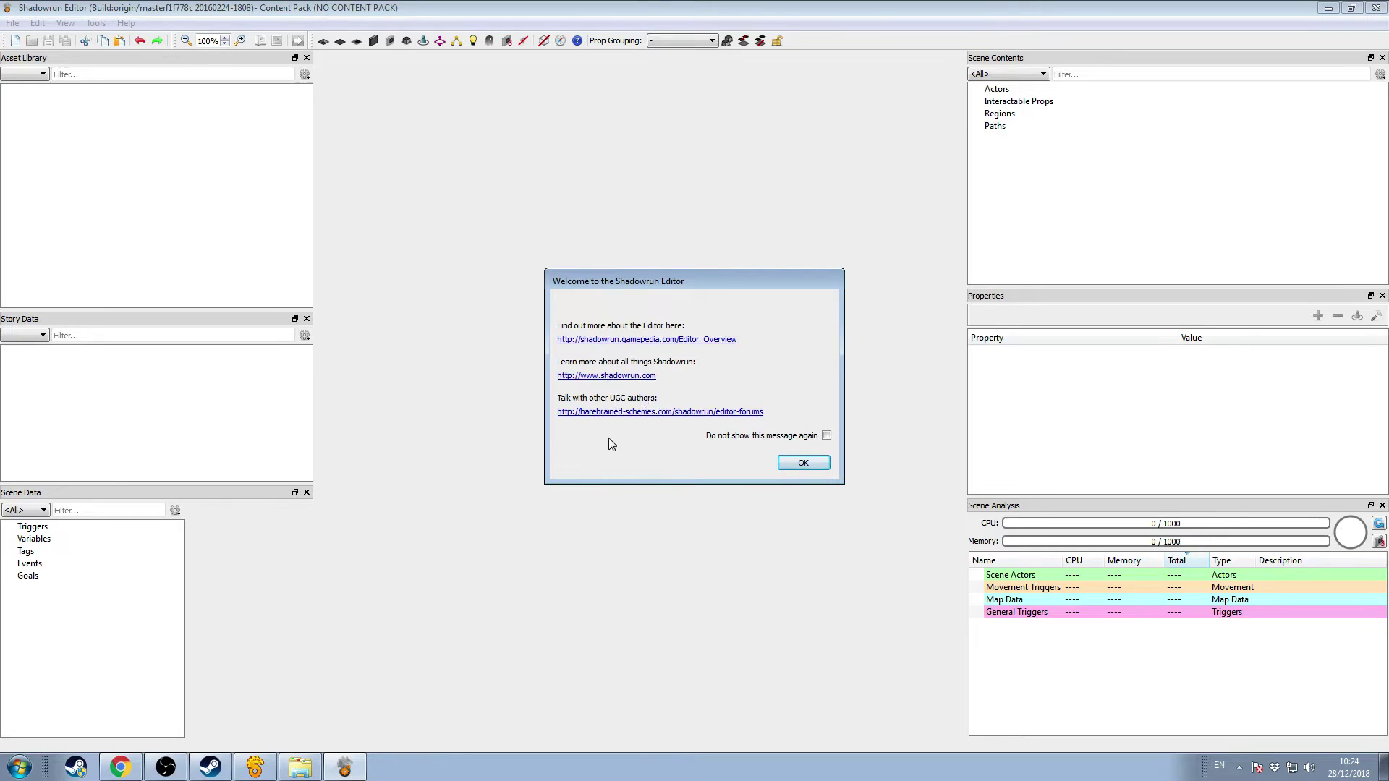
Step: Dismiss the welcome message and start a new content pack named Tutorial1, leaving the author and description blank
left_click(789, 462)
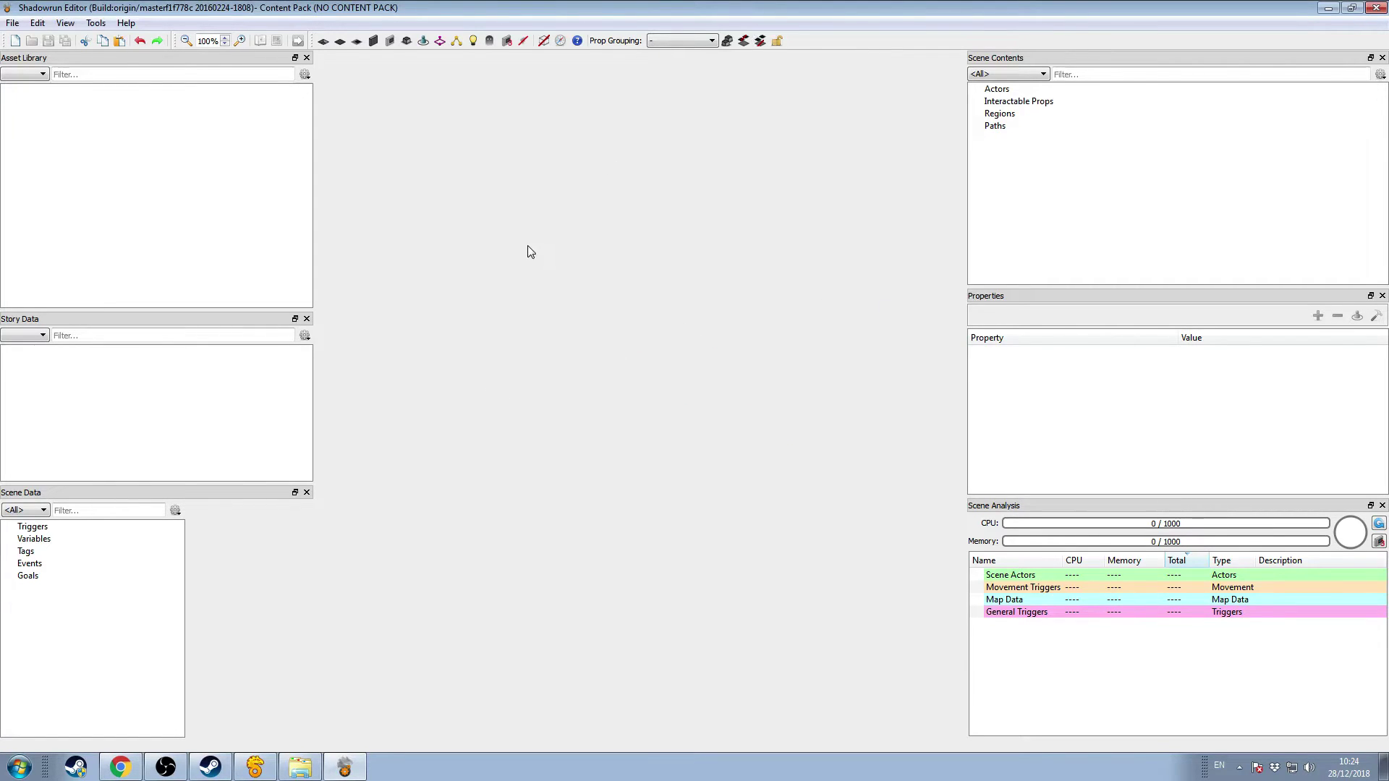
left_click(19, 25)
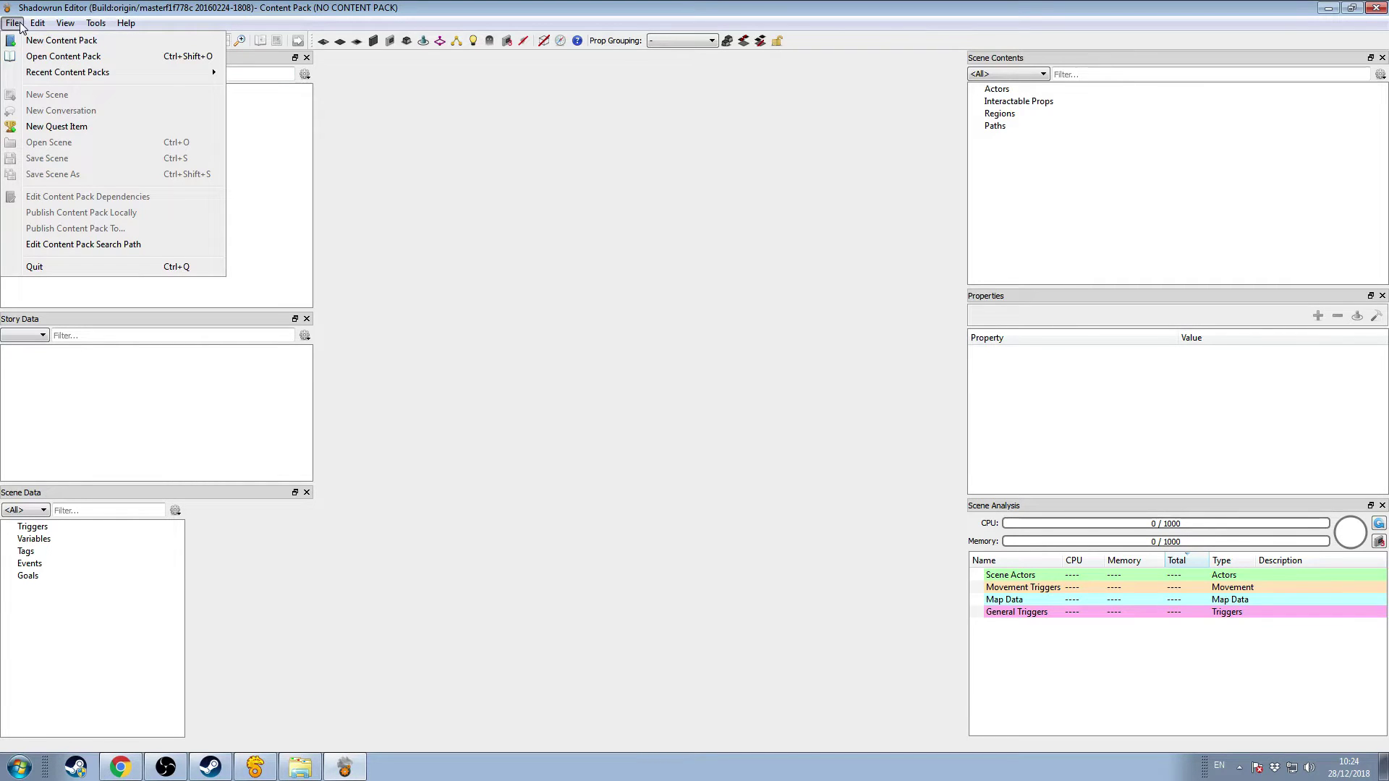
left_click(26, 42)
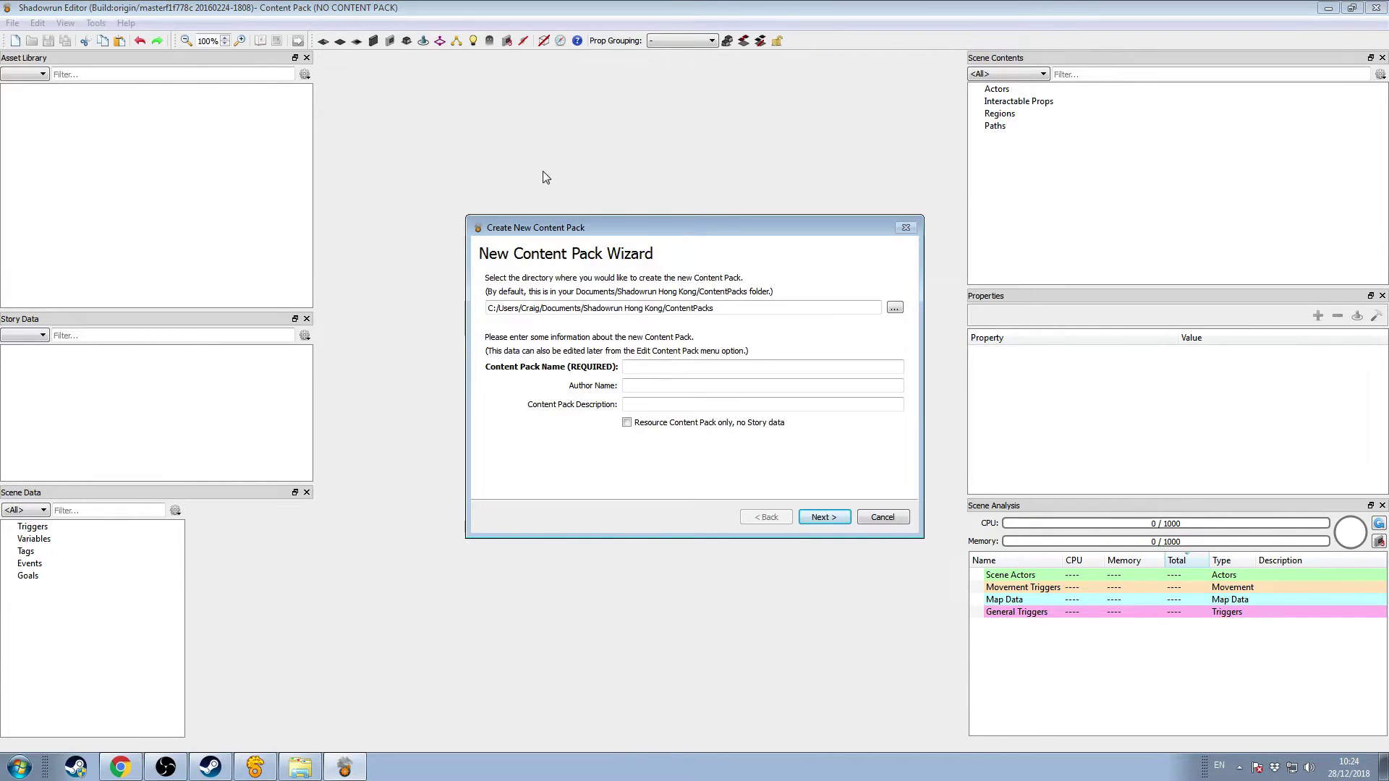
left_click_drag(586, 239, 532, 203)
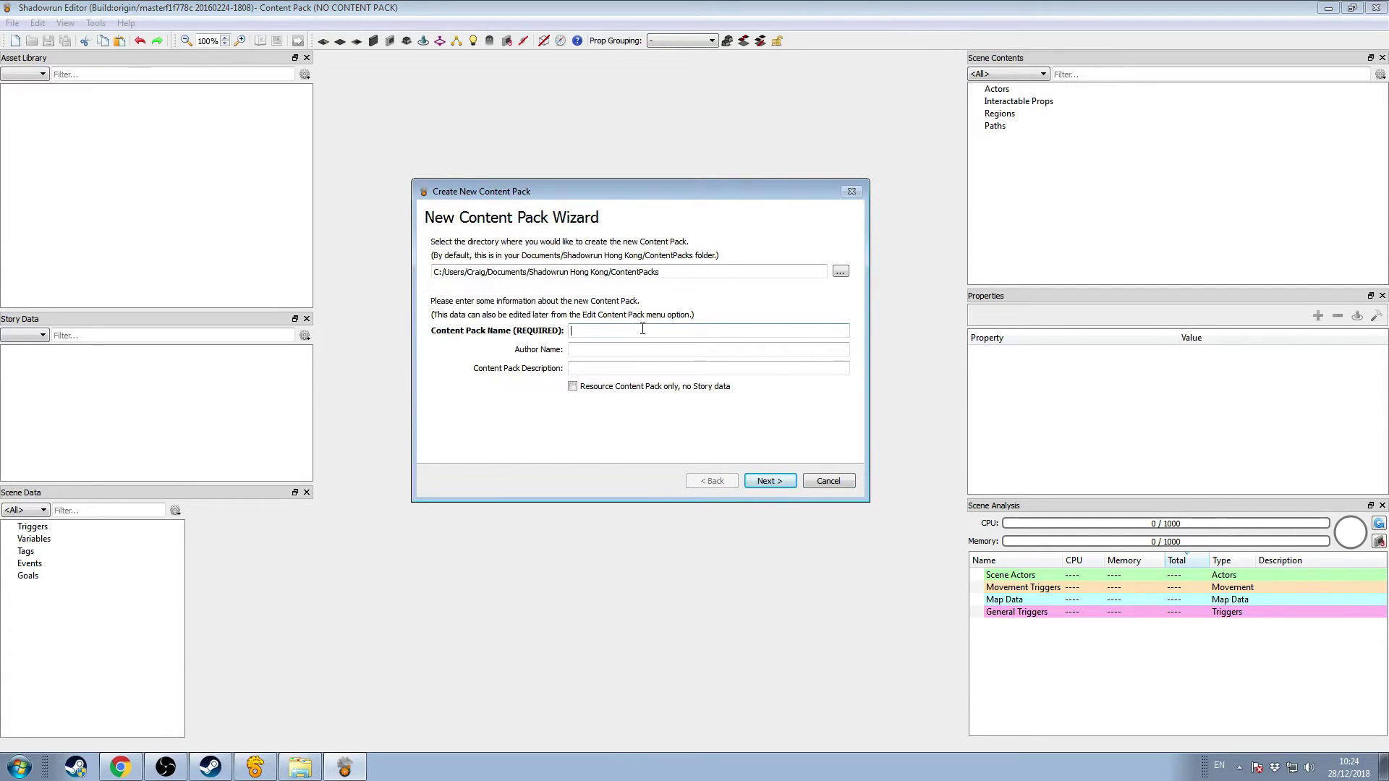
type("Tutorial1")
left_click(628, 350)
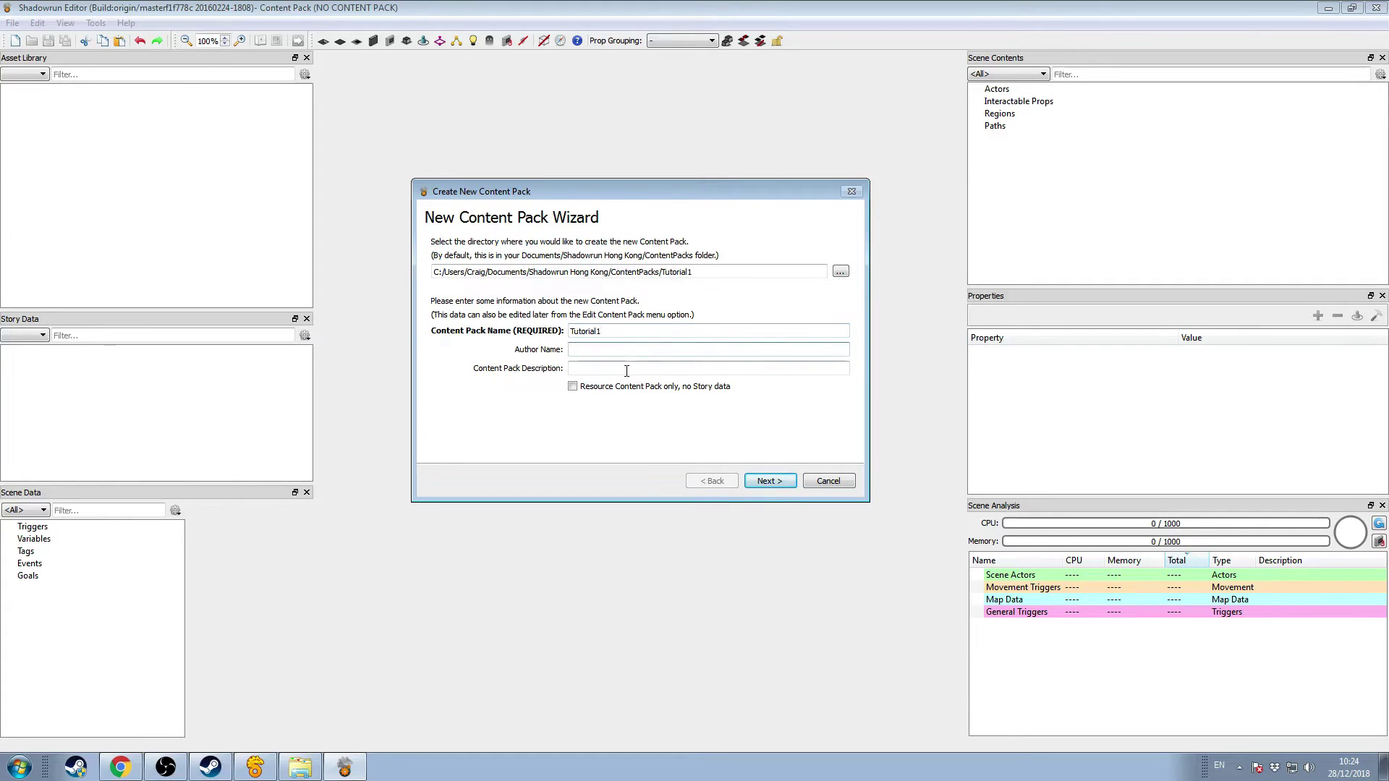
left_click(628, 370)
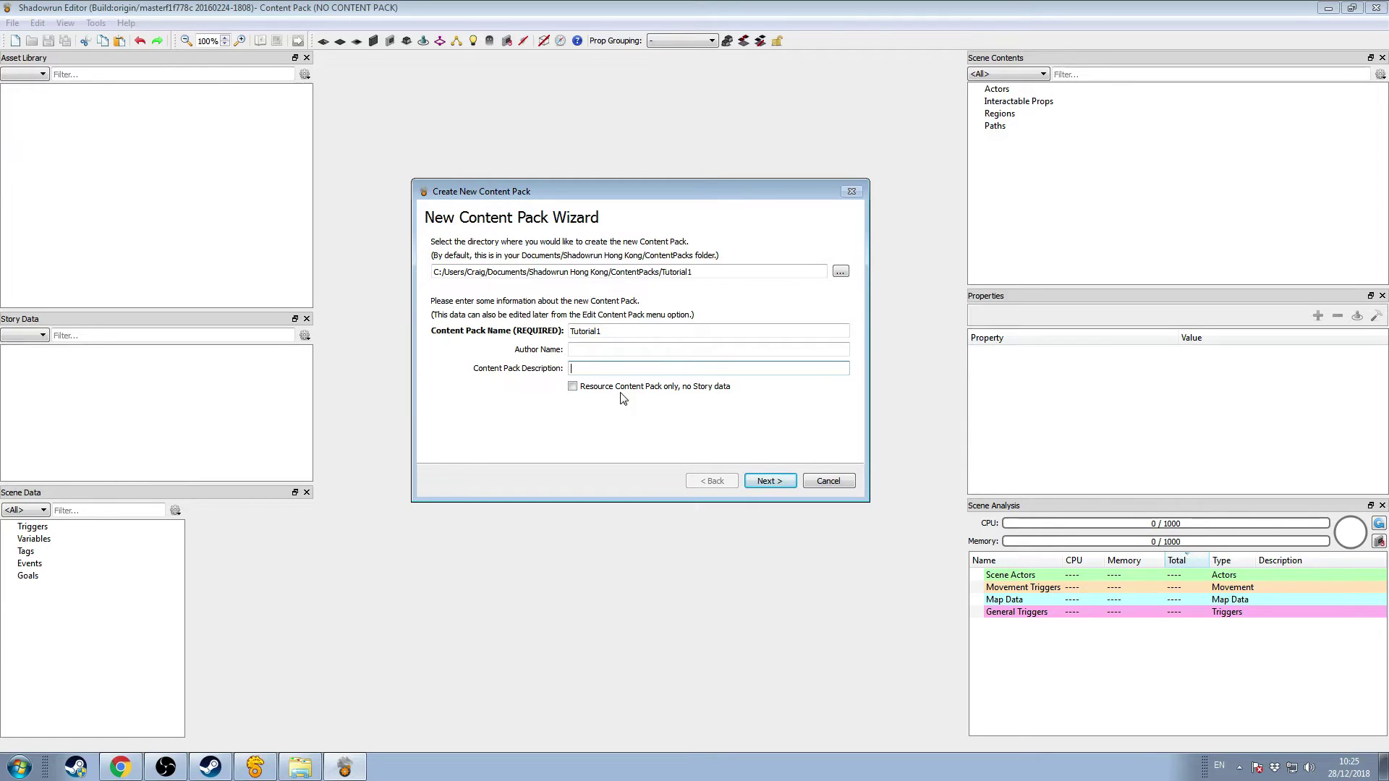
left_click(758, 480)
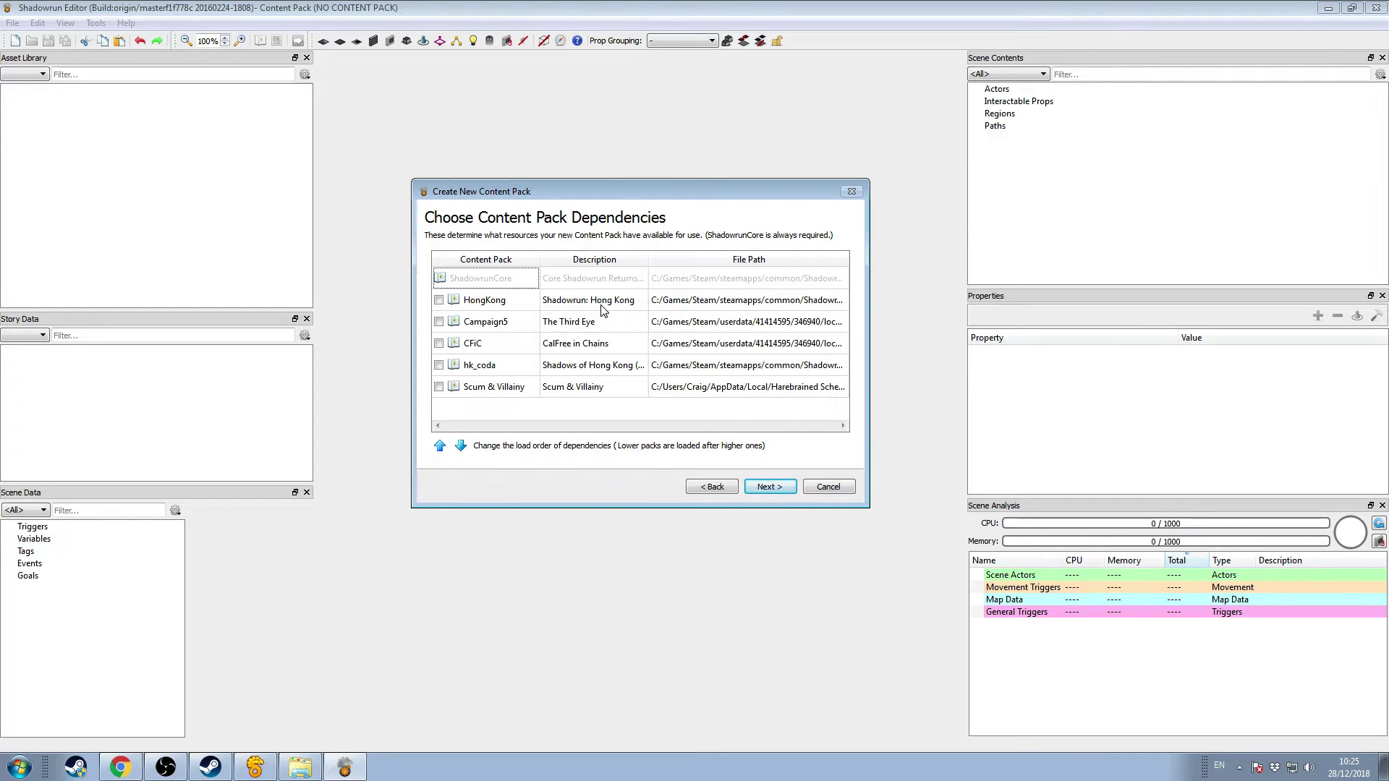
Step: Add HongKong and hk_coda as dependencies and finish creating the content pack
left_click(439, 300)
left_click(438, 365)
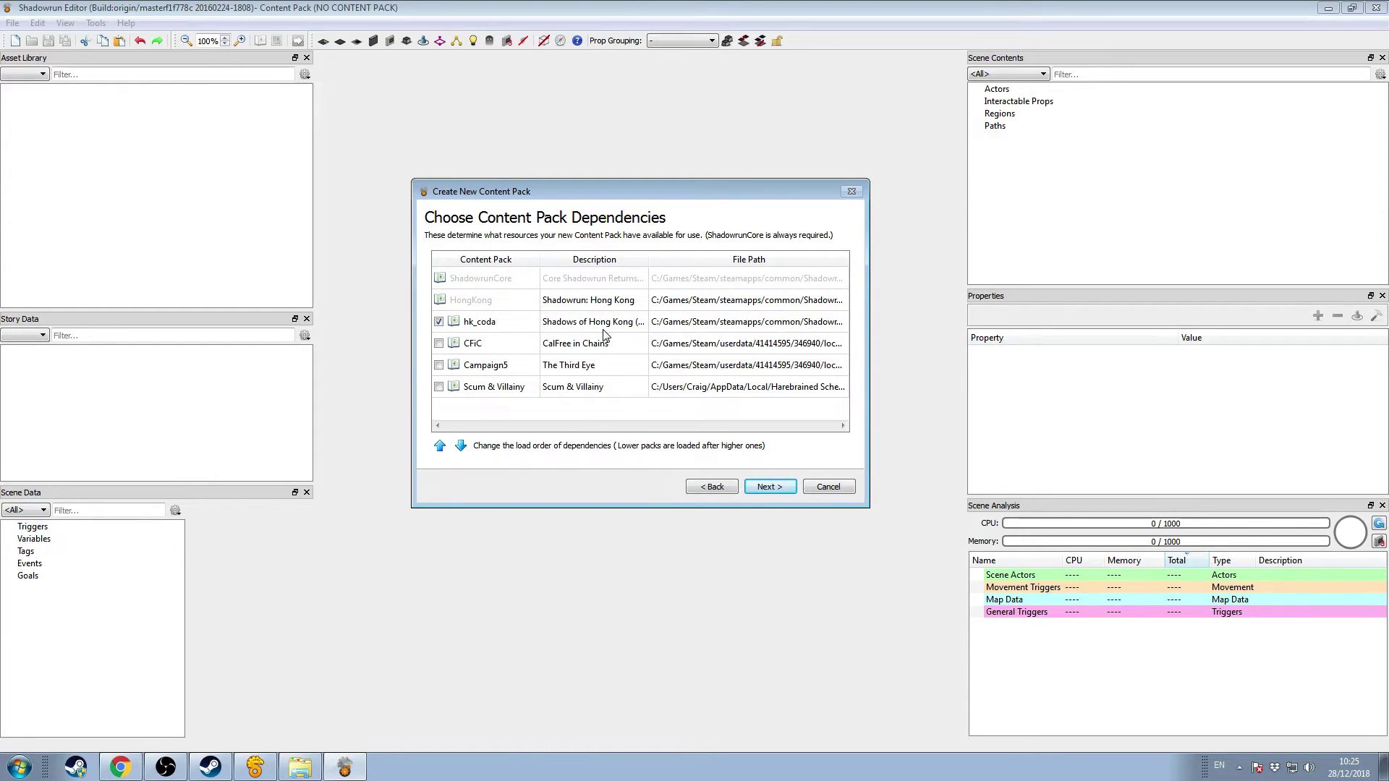
left_click(780, 488)
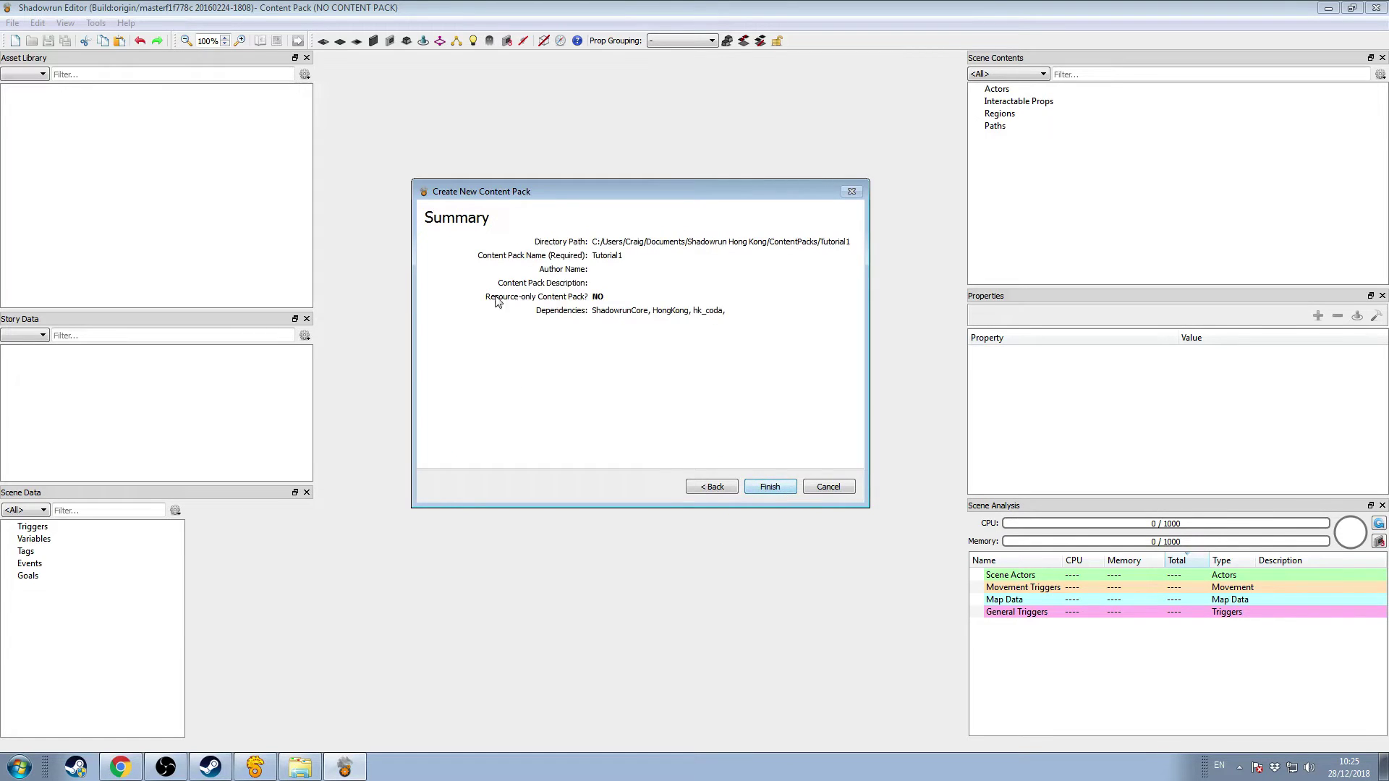
left_click(770, 487)
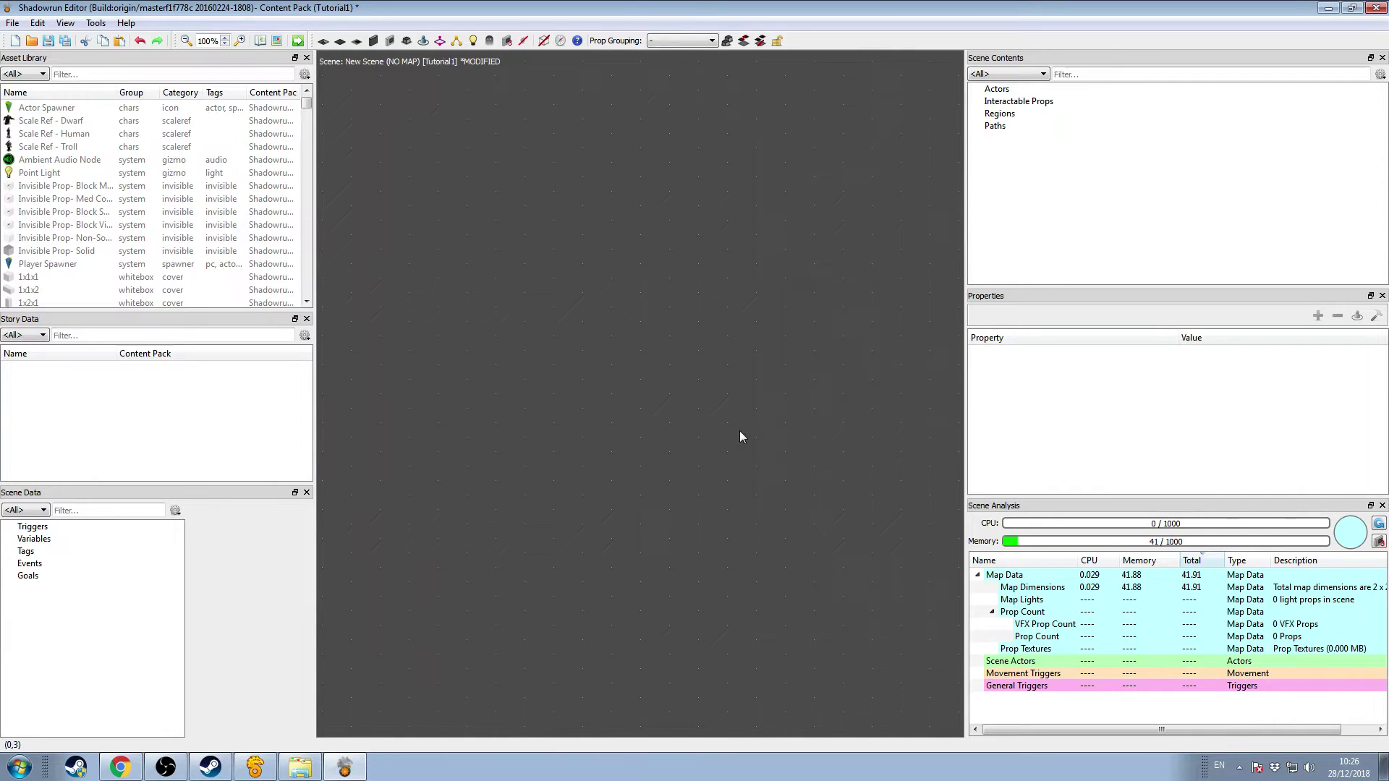
Step: Limit the asset library to the tenement group
middle_click_drag(733, 418, 735, 456)
left_click(522, 42)
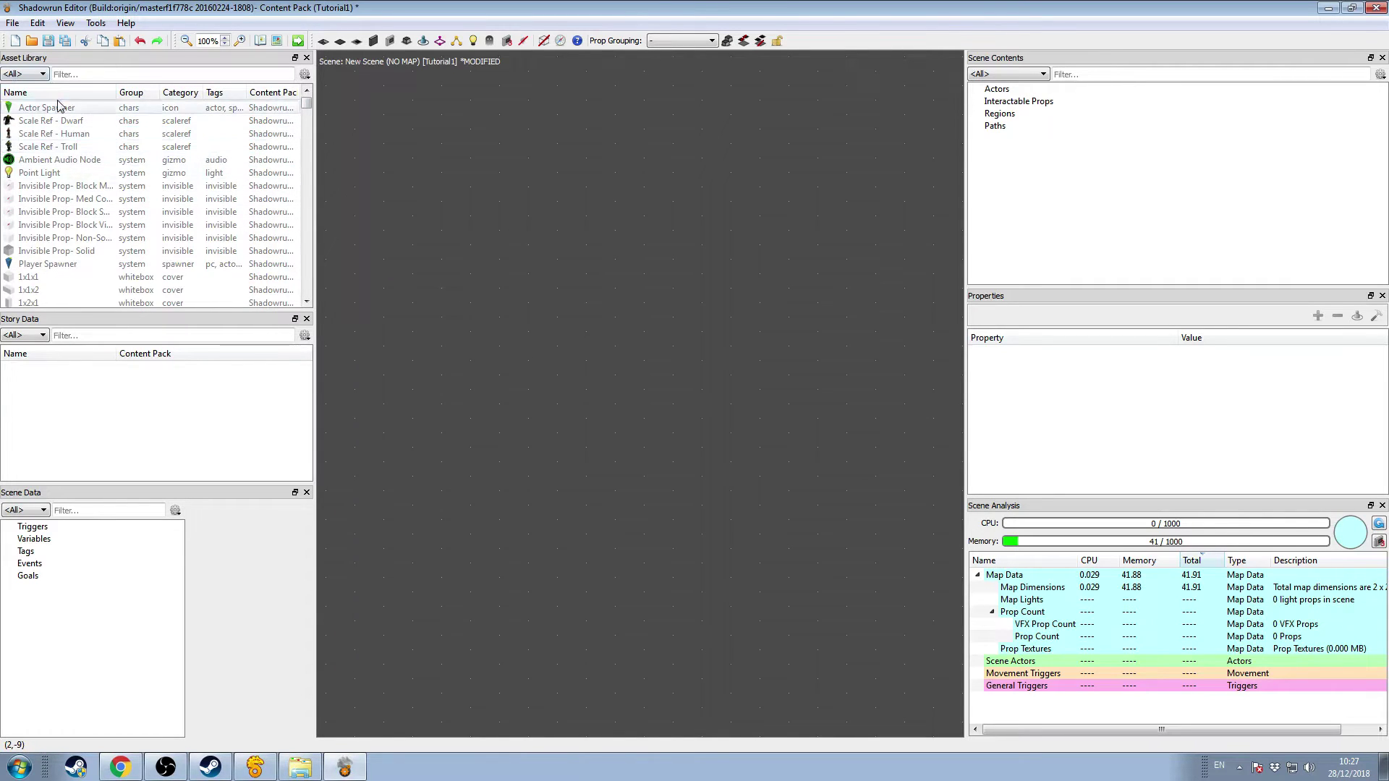
left_click(20, 75)
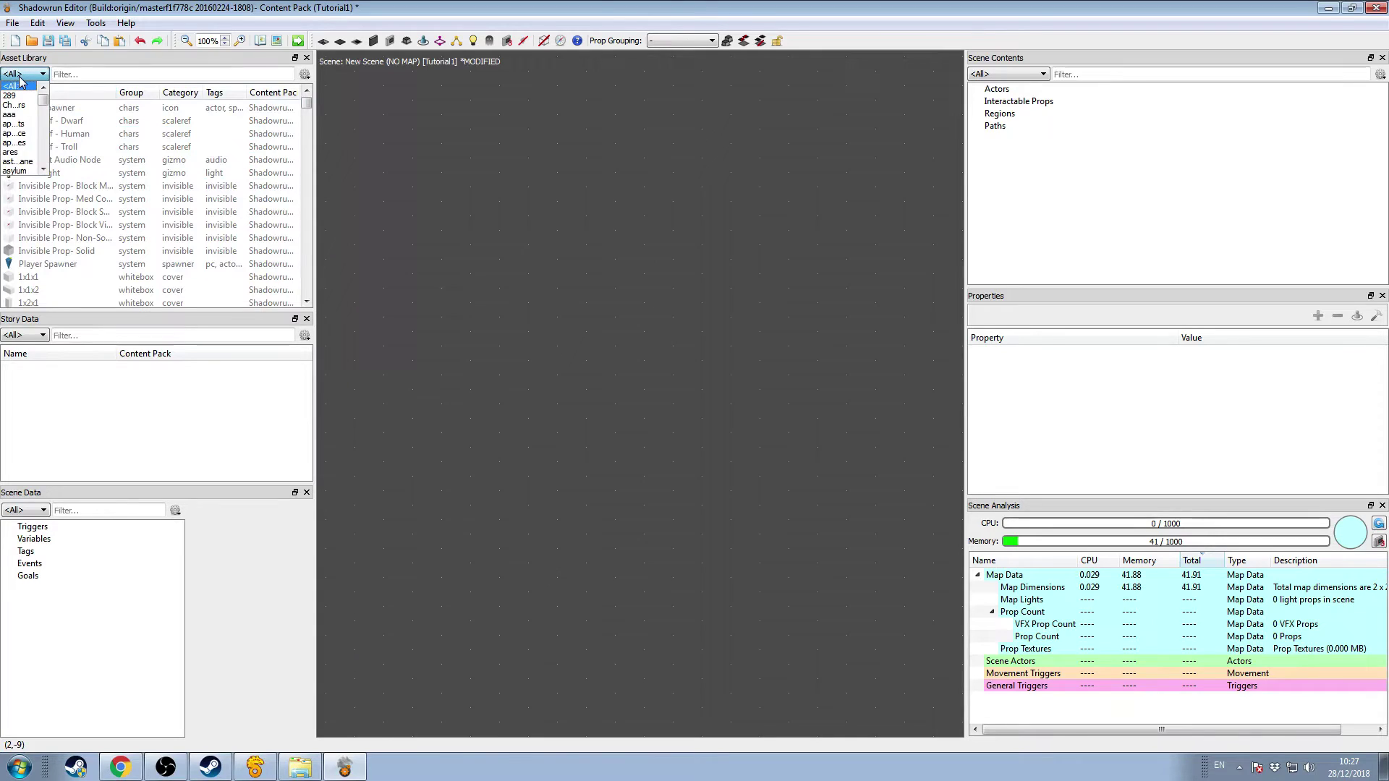
left_click(58, 61)
left_click(43, 76)
scroll(44, 115, "down", 5)
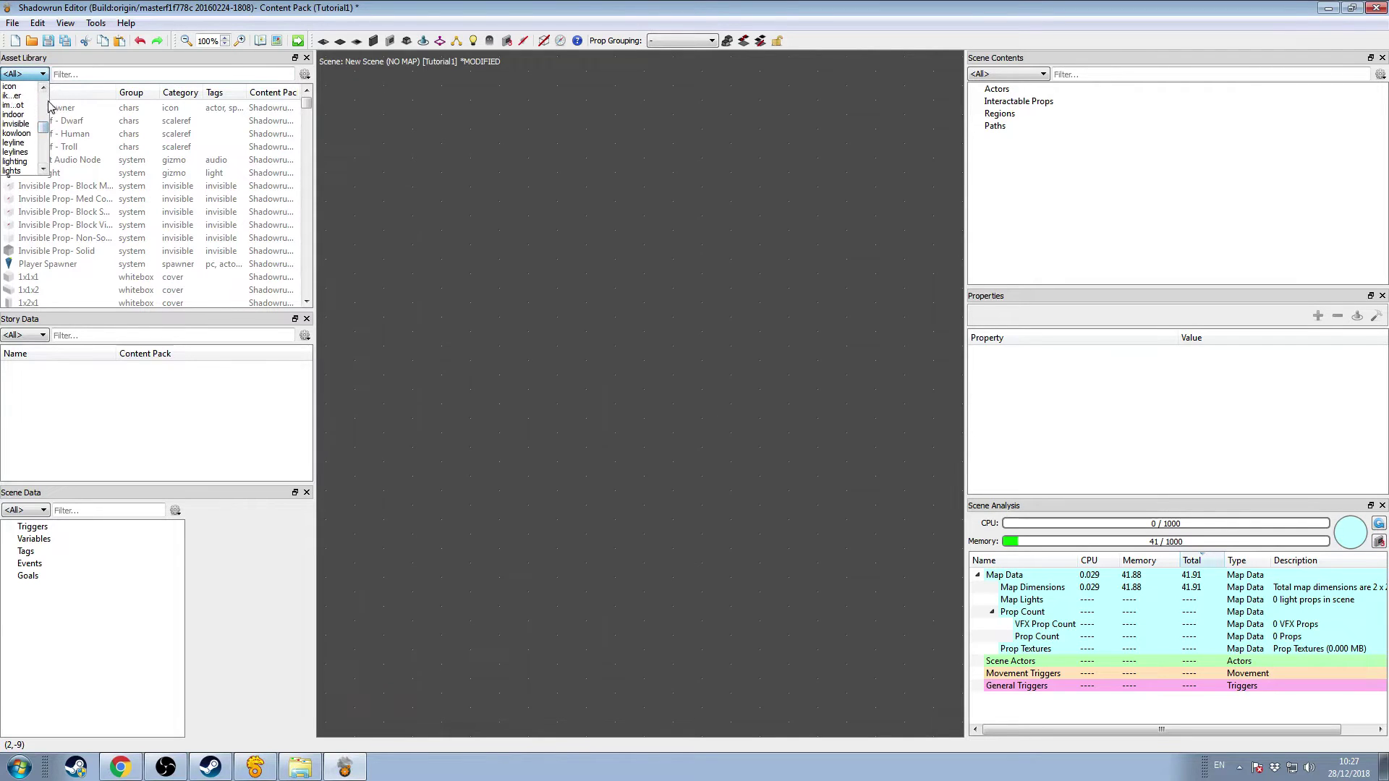
scroll(30, 129, "down", 10)
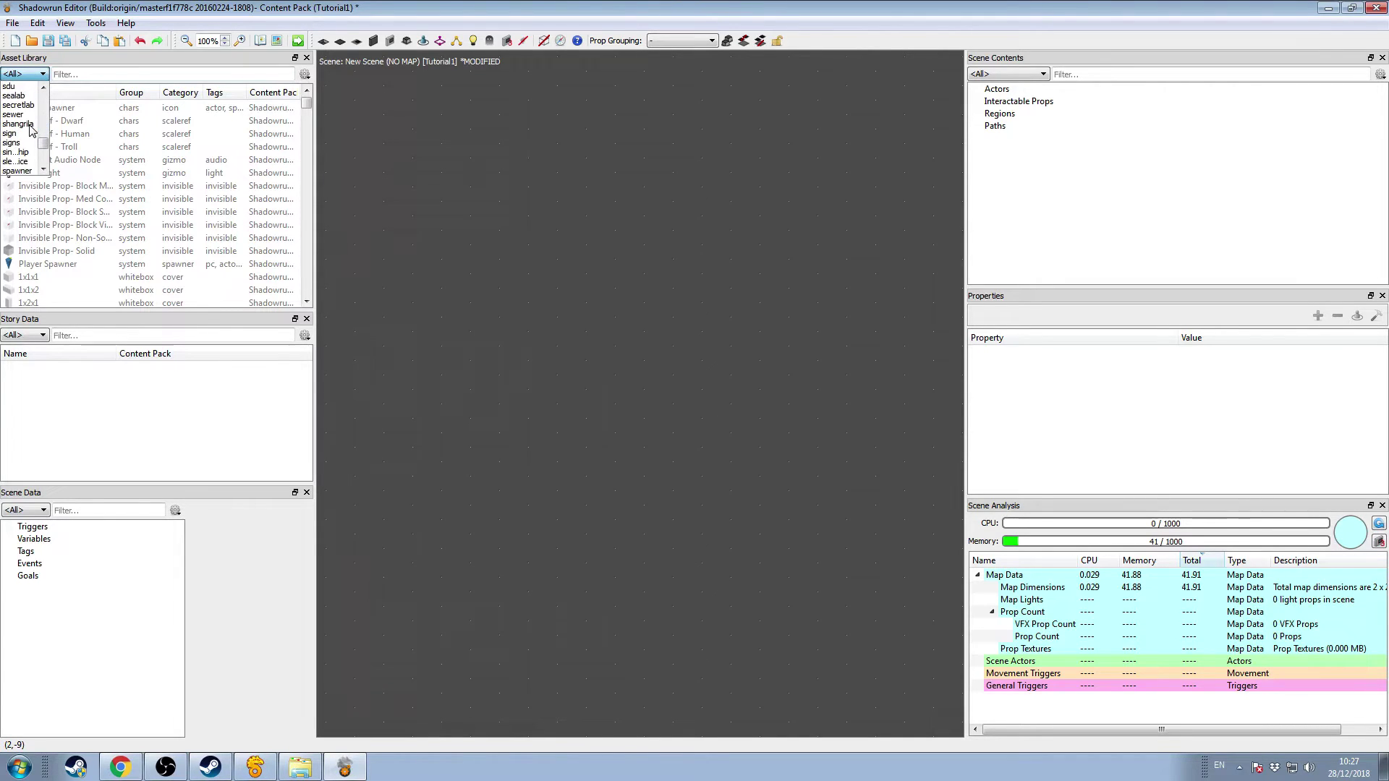
scroll(30, 129, "down", 6)
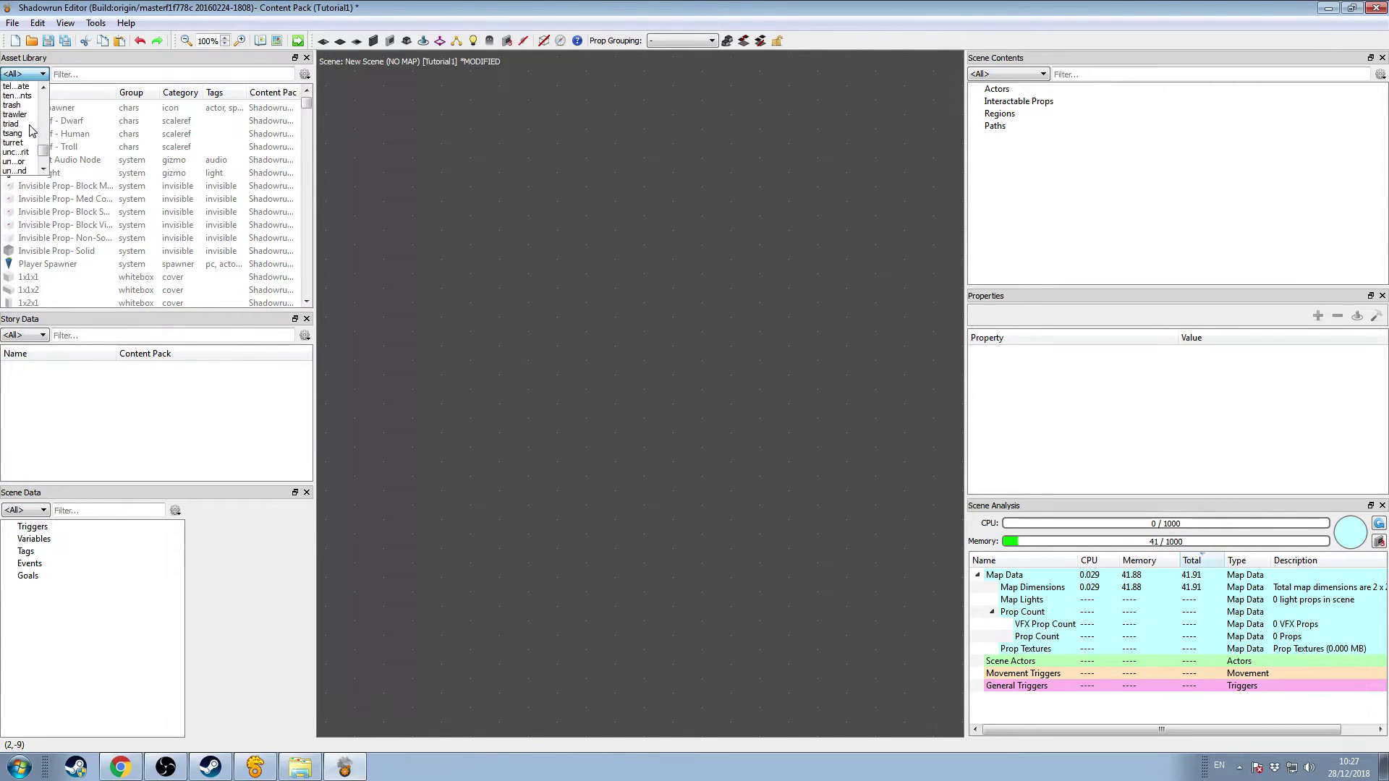
scroll(29, 129, "up", 1)
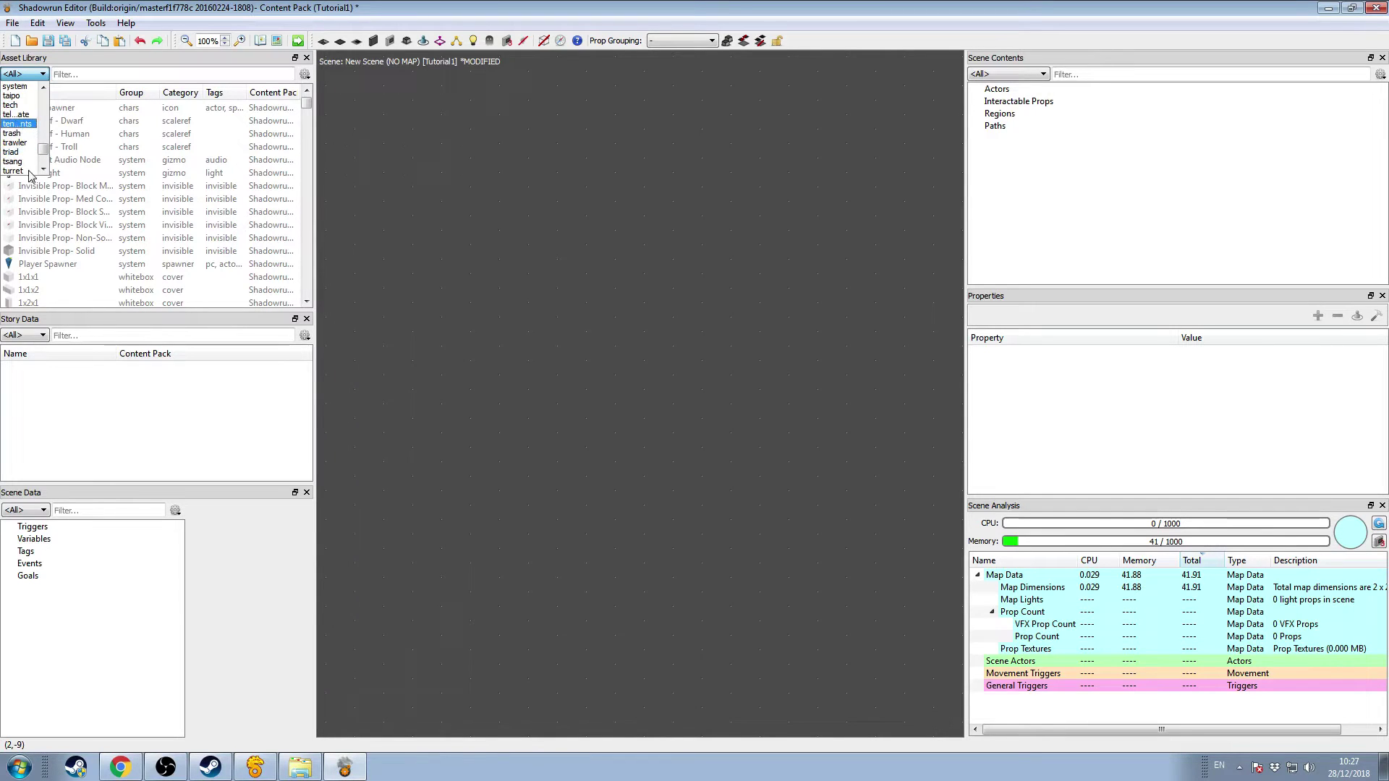
key("Return")
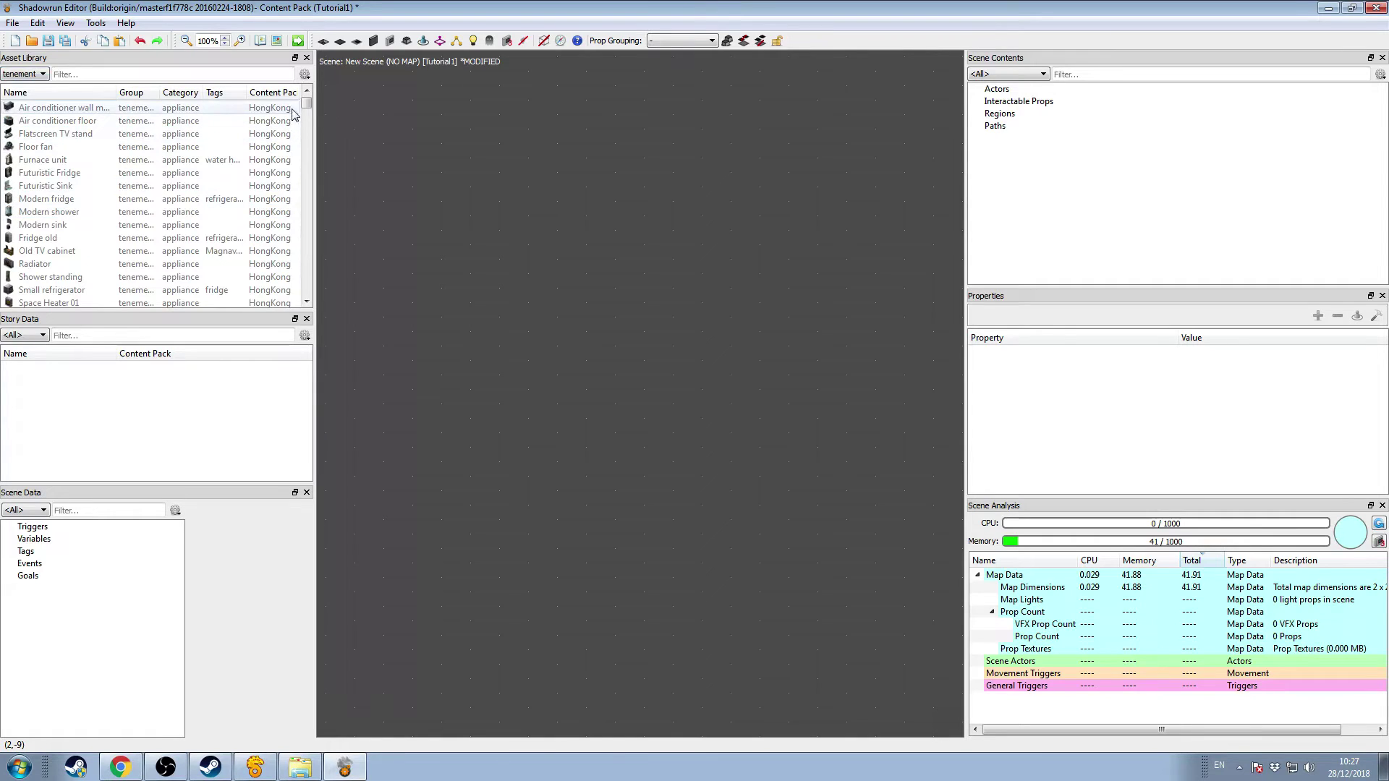
Step: Browse the tenement floor assets and place a 2x5 Walkway Slabs 04 prop in the scene at grid position (-5, 0, -7)
left_click_drag(307, 109, 311, 263)
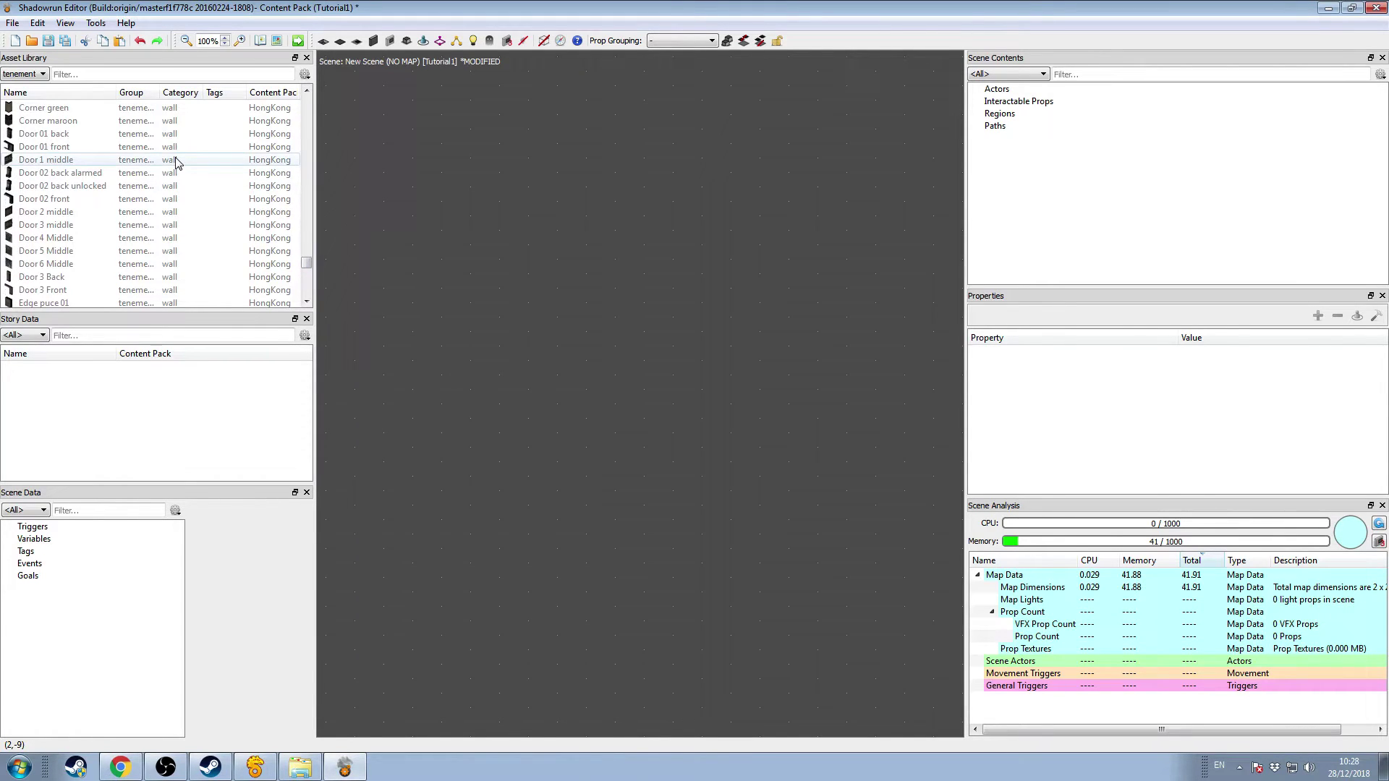
scroll(151, 157, "up", 3)
scroll(141, 154, "down", 10)
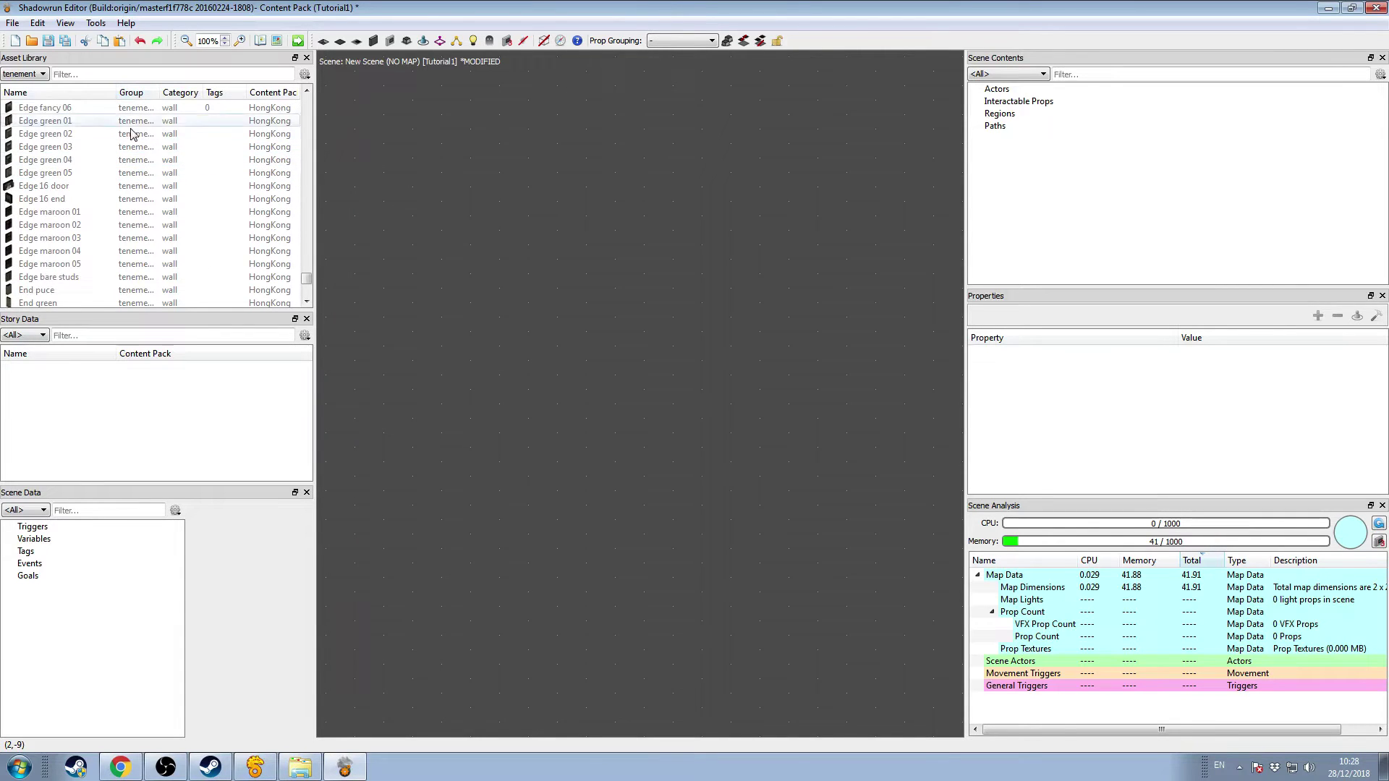
scroll(131, 152, "up", 10)
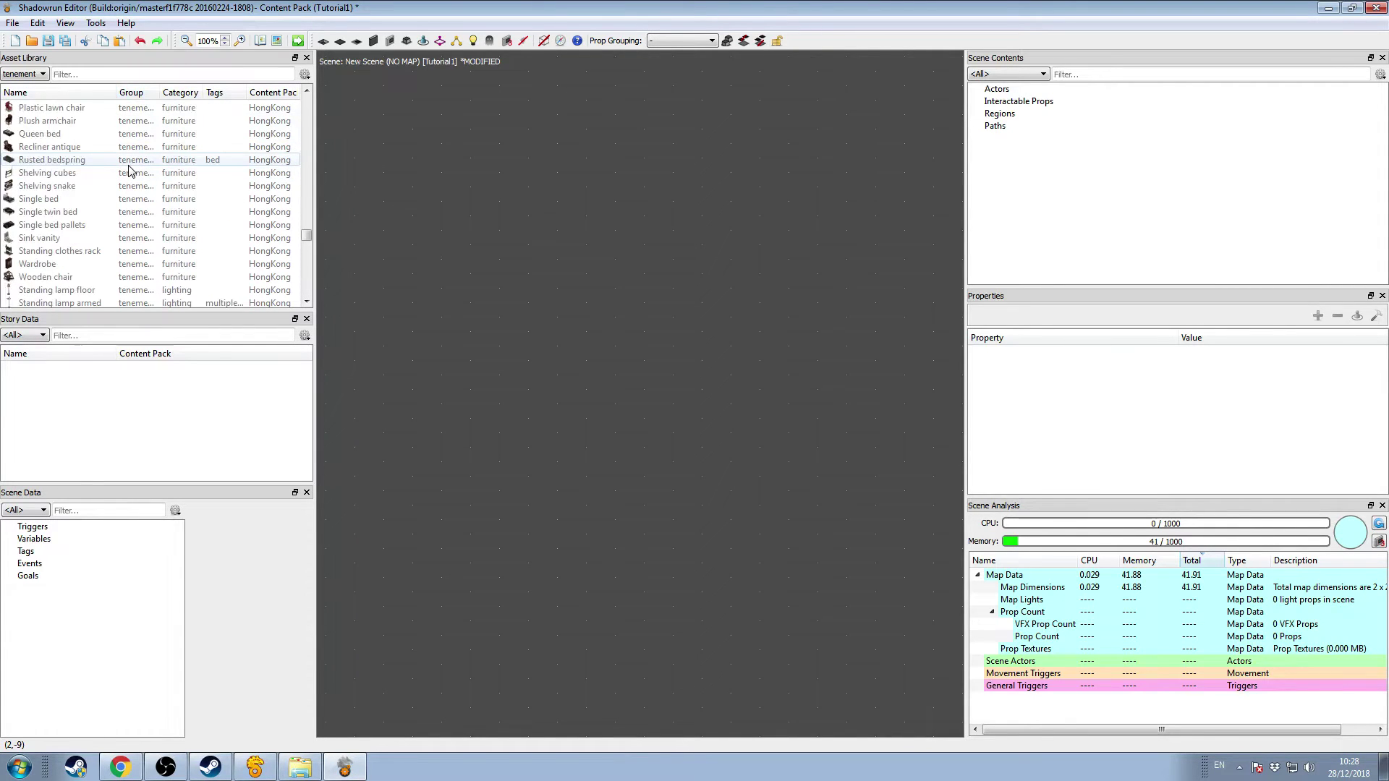
scroll(130, 174, "up", 10)
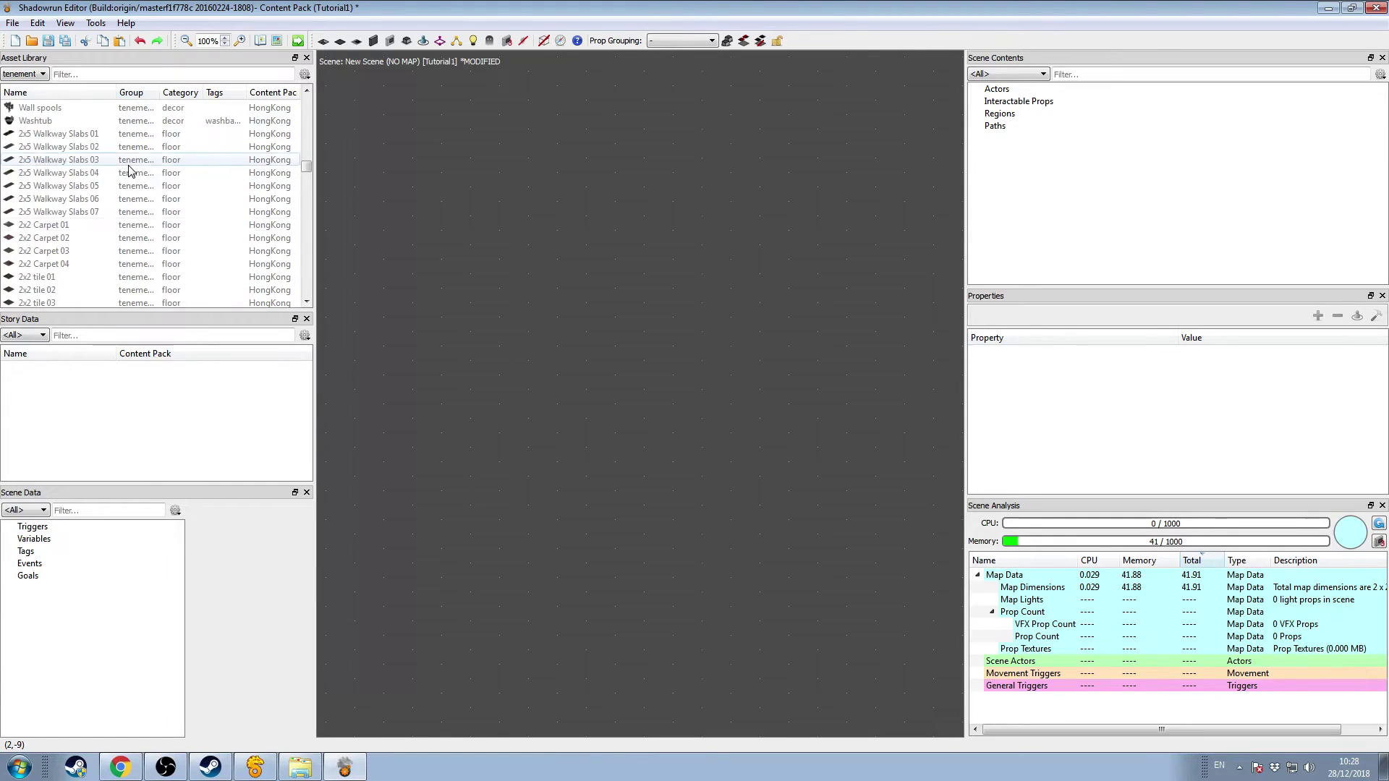
left_click(117, 159)
left_click_drag(123, 147, 136, 147)
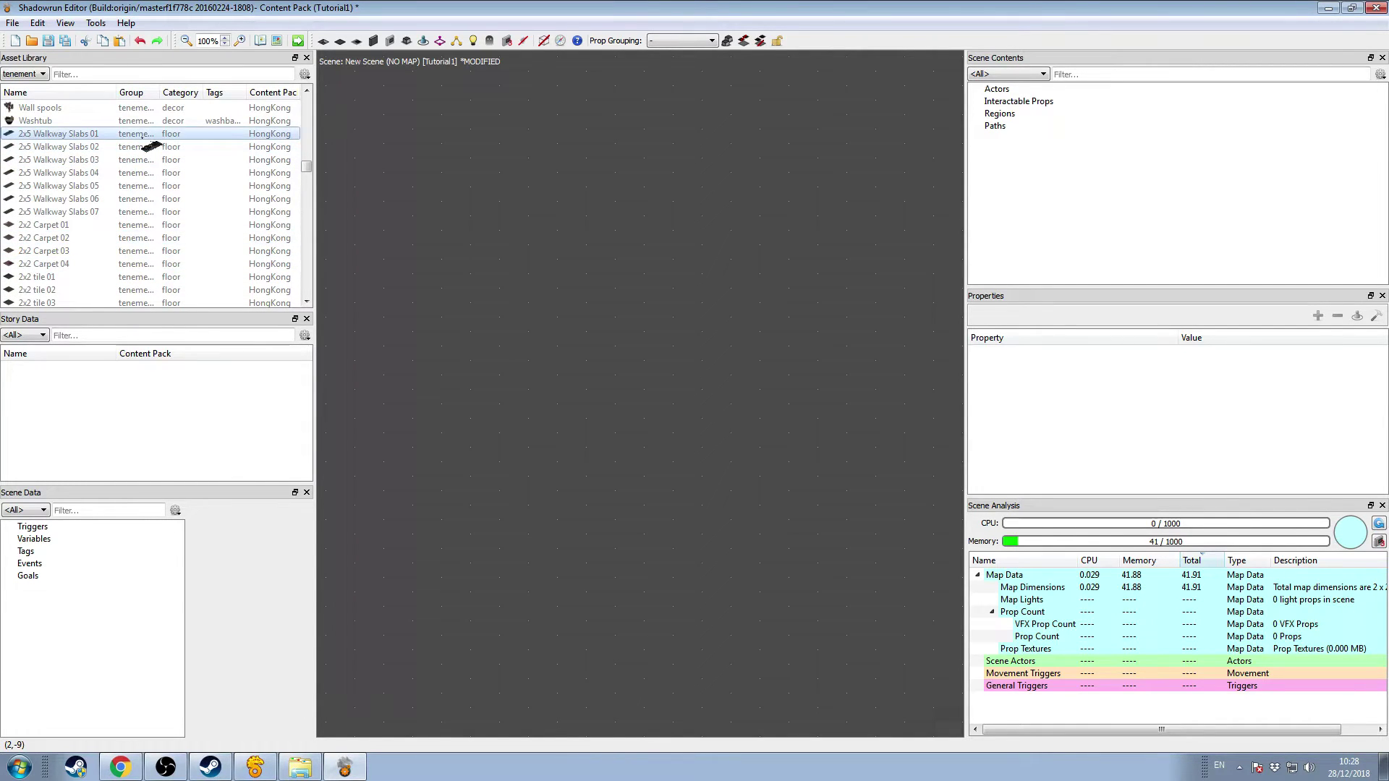
left_click(137, 173)
left_click_drag(138, 174, 567, 412)
left_click(639, 332)
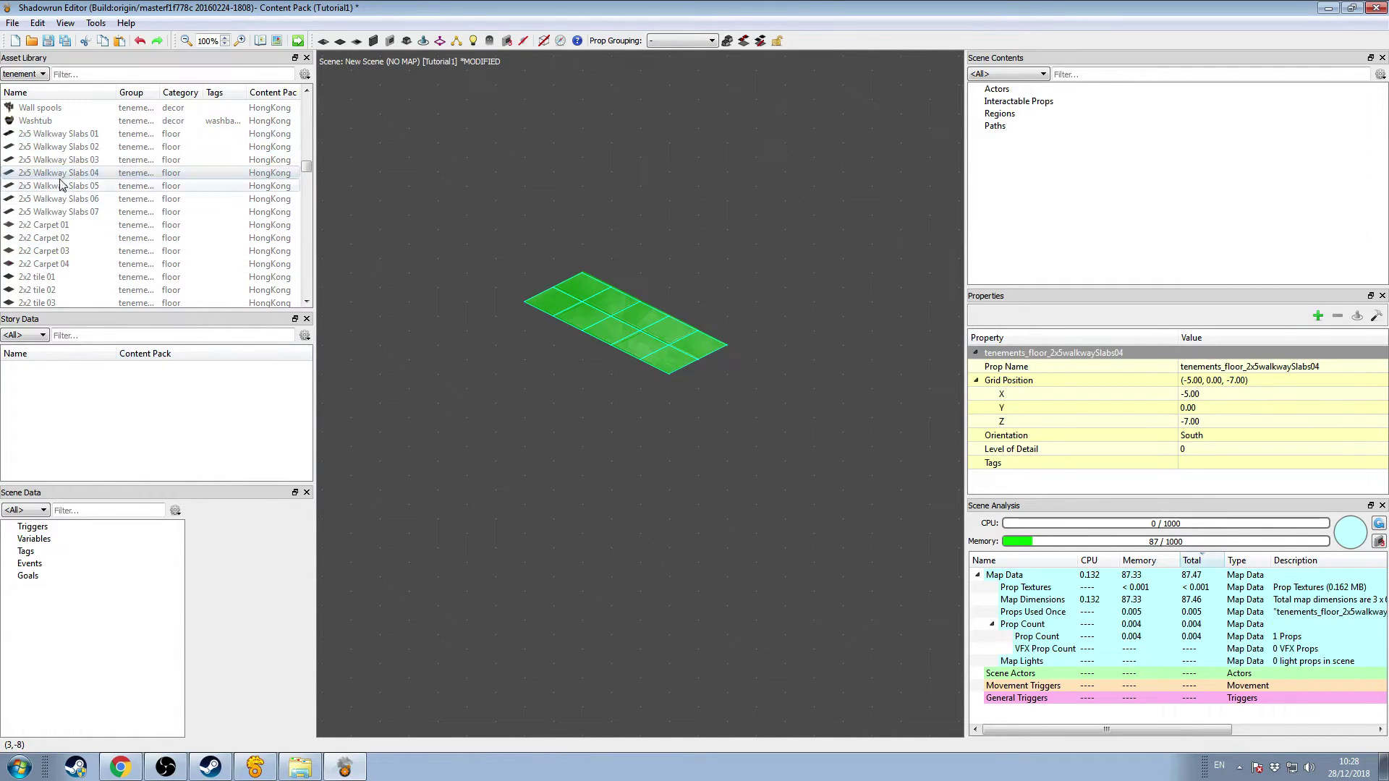
Step: Add 2x5 Walkway Slabs 05 beside the first slab and duplicate slabs into a rectangular floor four rows deep and two slabs long
left_click_drag(57, 184, 524, 405)
left_click(695, 262)
left_click(699, 377)
left_click(600, 349)
left_click(650, 235)
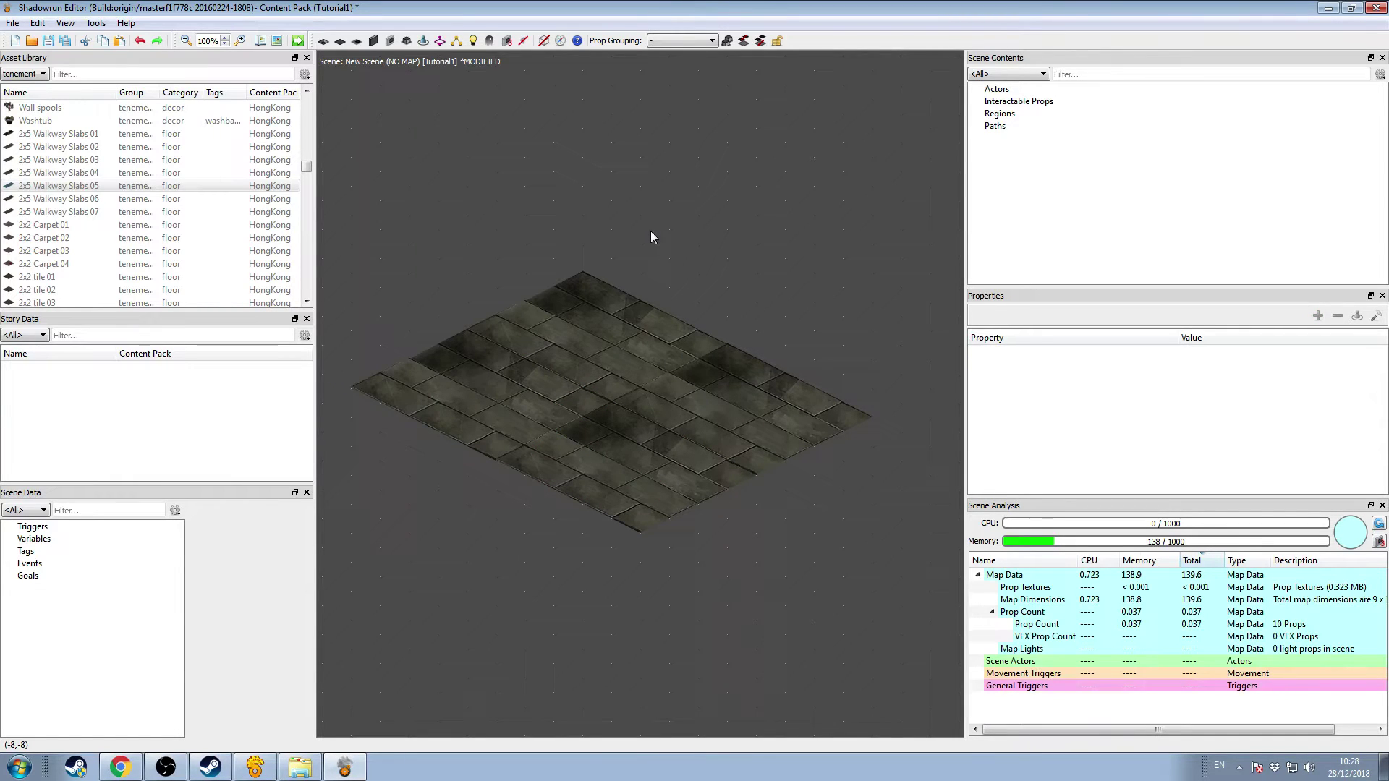
Step: Duplicate a pair of end-to-end slabs to add one more row along the floor's lower-left edge
left_click(607, 494)
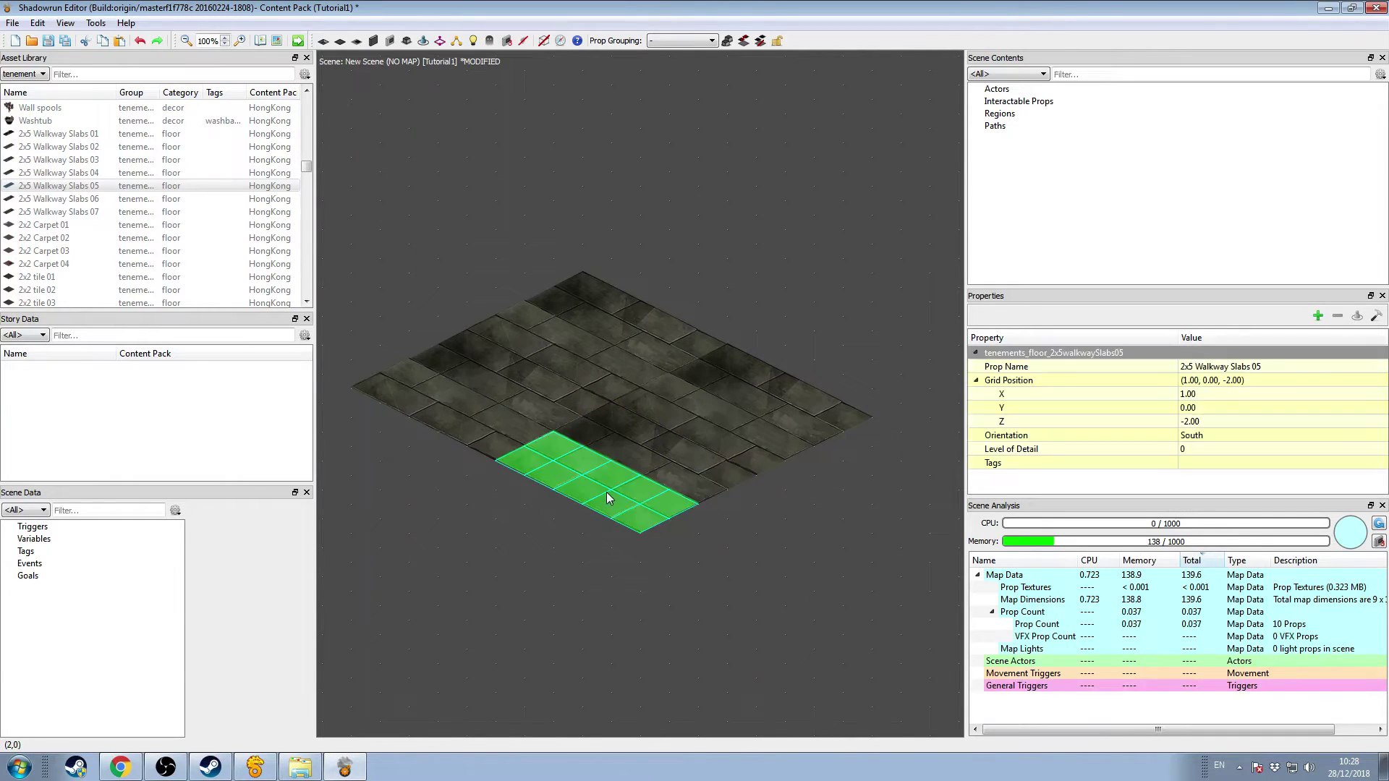
left_click(497, 427, "ctrl")
left_click_drag(592, 498, 567, 554)
Step: Select the five slabs in the floor's lower-right half and duplicate them to extend the floor by one slab length in that direction
left_click(660, 475)
left_click(814, 421, "ctrl")
left_click(754, 450, "ctrl")
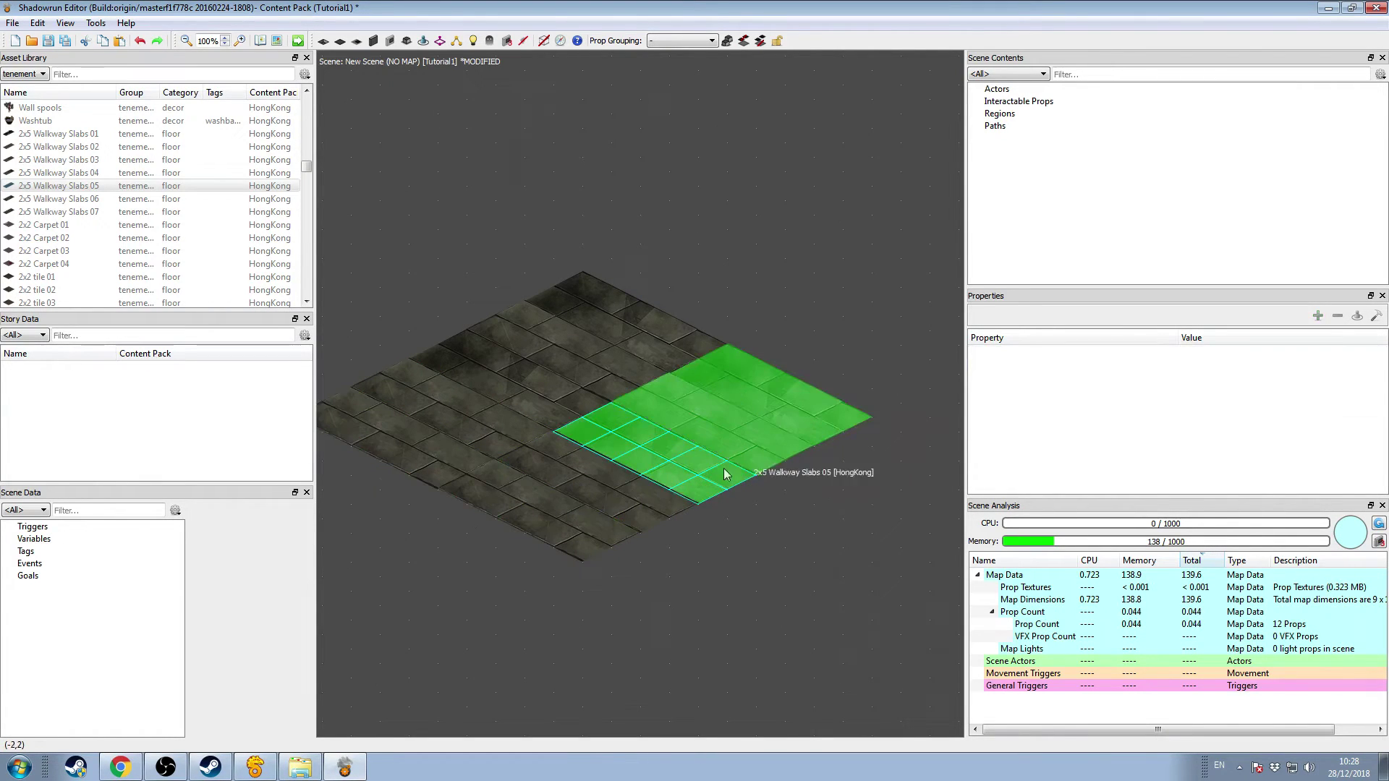
left_click(648, 502, "ctrl")
left_click(598, 527, "ctrl")
mouse_move(597, 533)
left_mouse_down()
mouse_move(748, 623)
mouse_move(766, 595)
mouse_move(758, 542)
left_mouse_up()
left_click(780, 291)
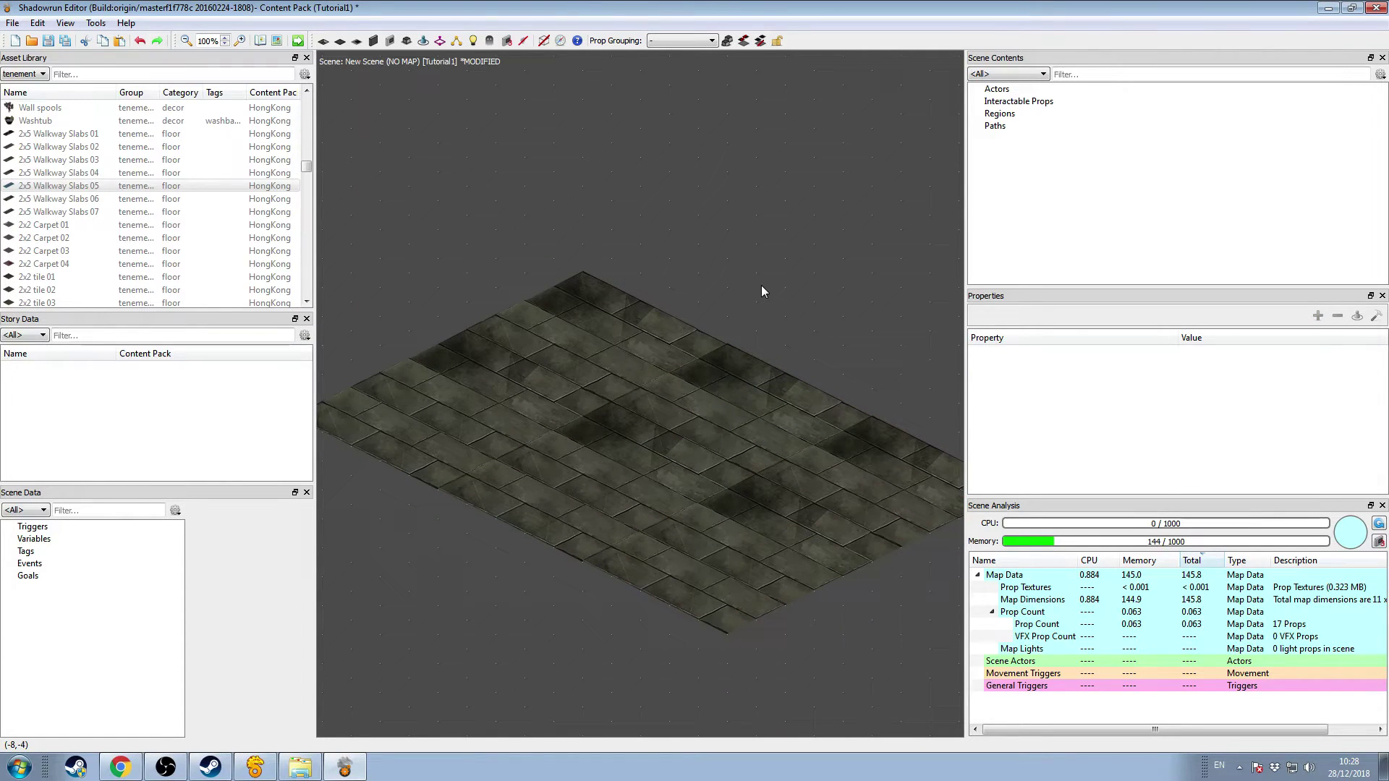
Step: Filter the asset library for "puce" and place Edge puce 01, 02 and 03 walls side by side along the floor's upper-left edge
left_click_drag(307, 167, 306, 211)
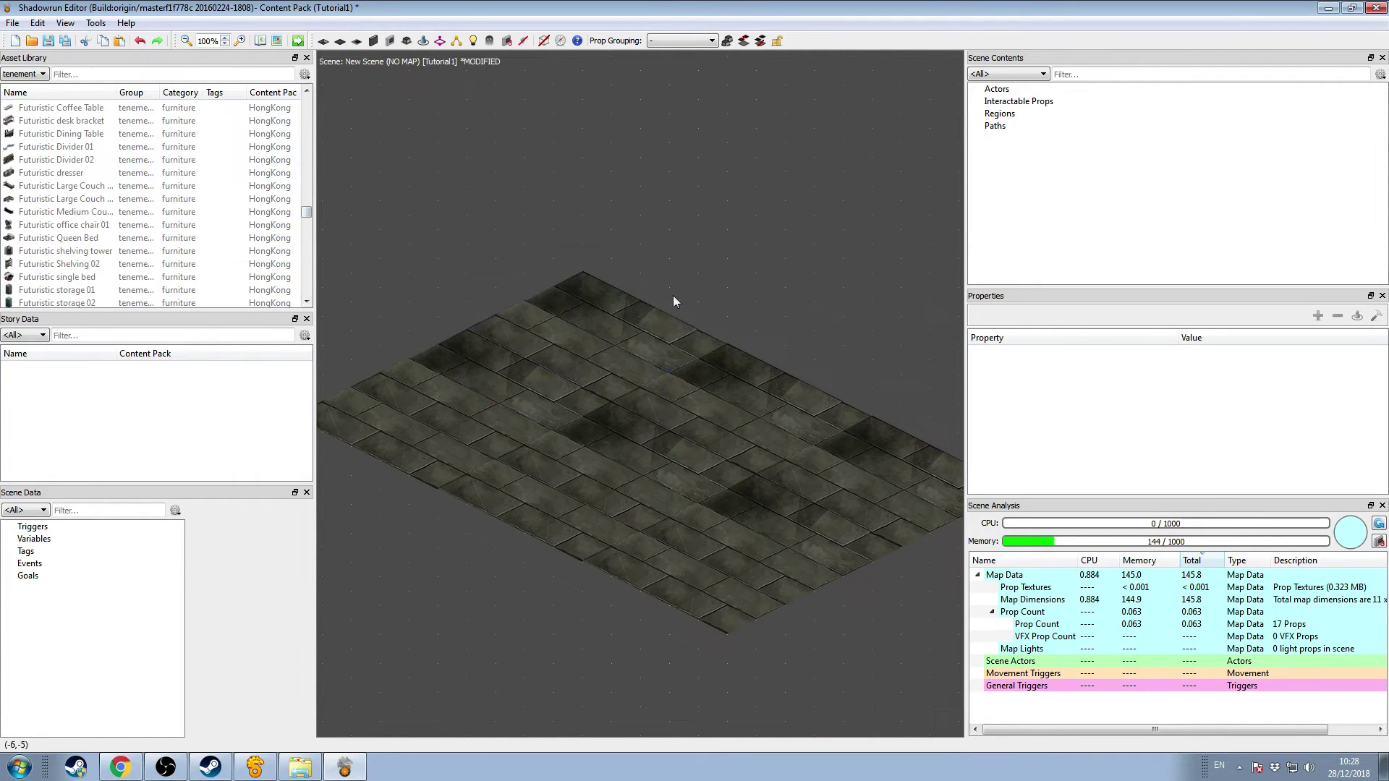
left_click(129, 73)
type("puce")
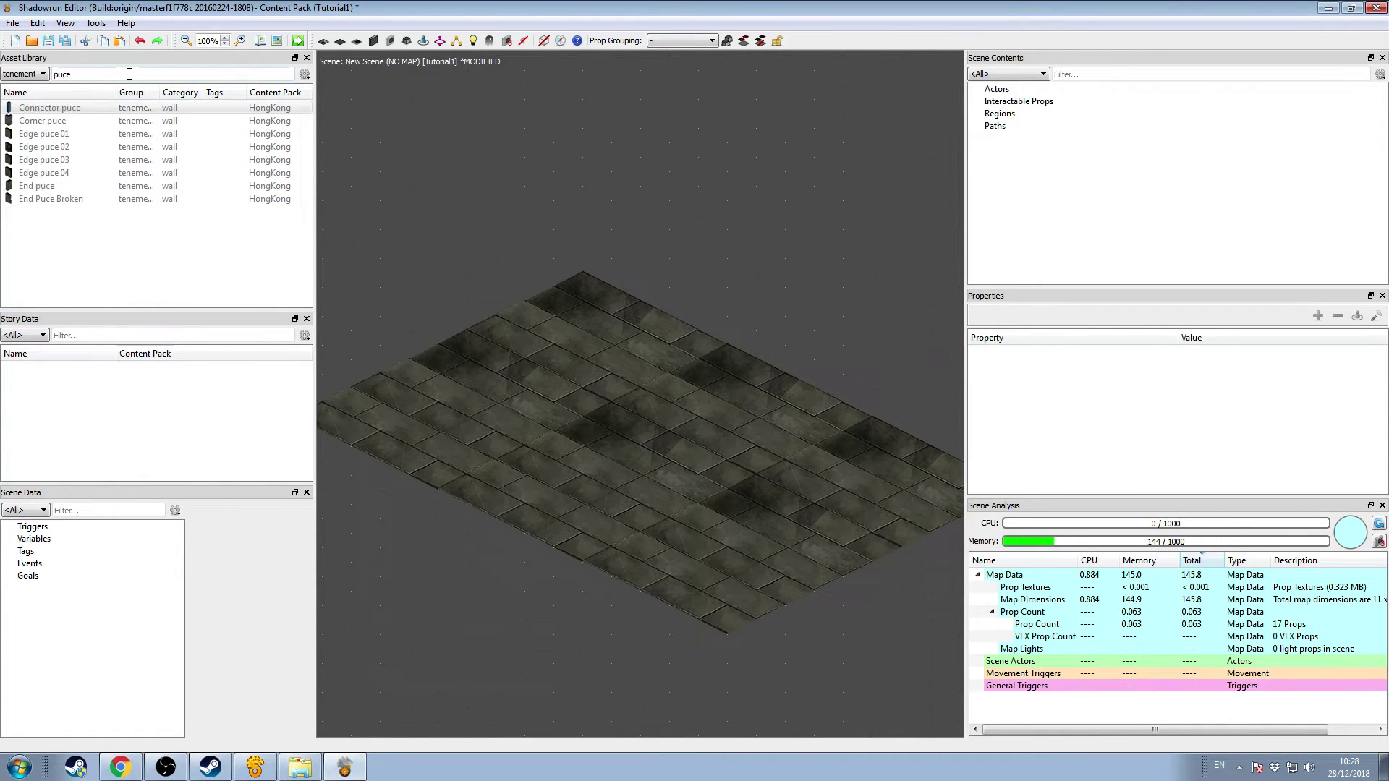
left_click_drag(45, 147, 404, 327)
left_click_drag(88, 135, 463, 290)
left_click(46, 139)
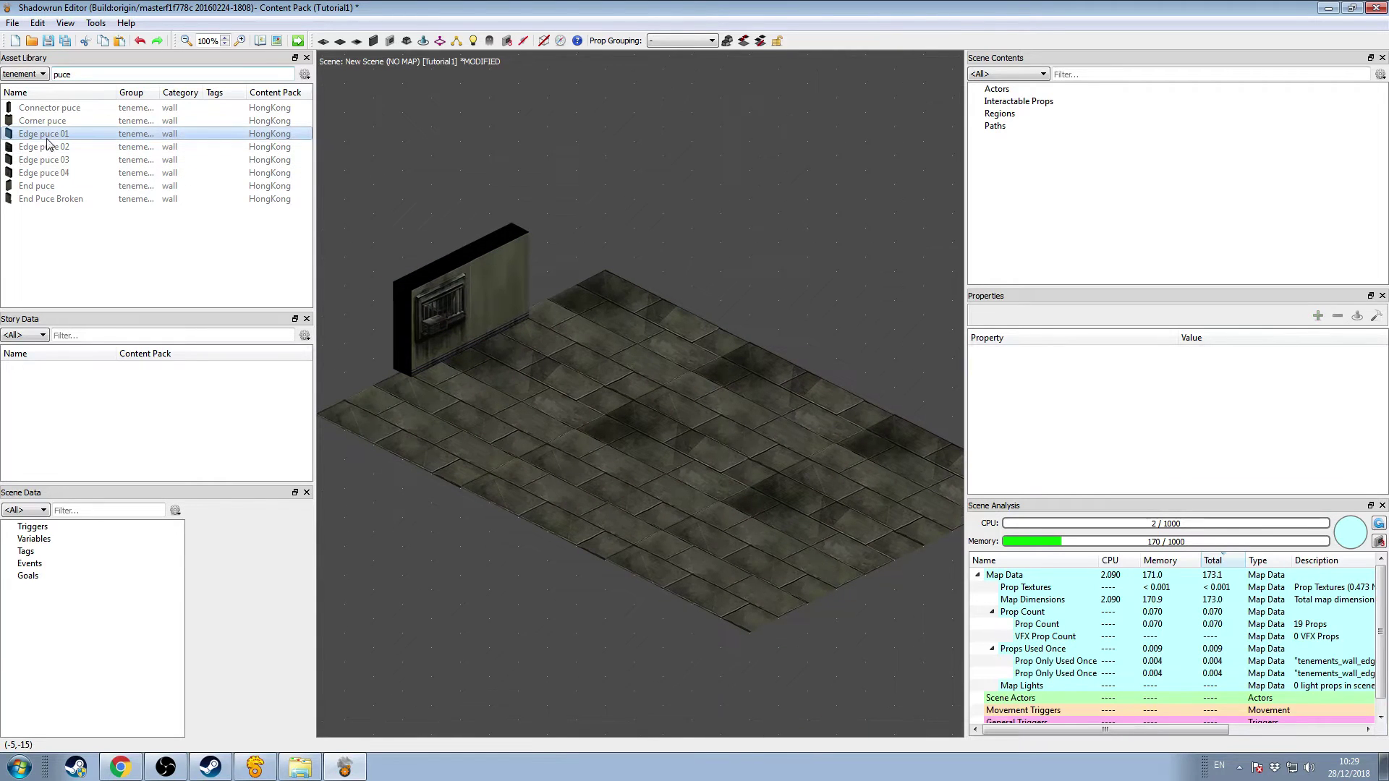
left_click_drag(50, 121, 372, 348)
left_click_drag(44, 186, 137, 186)
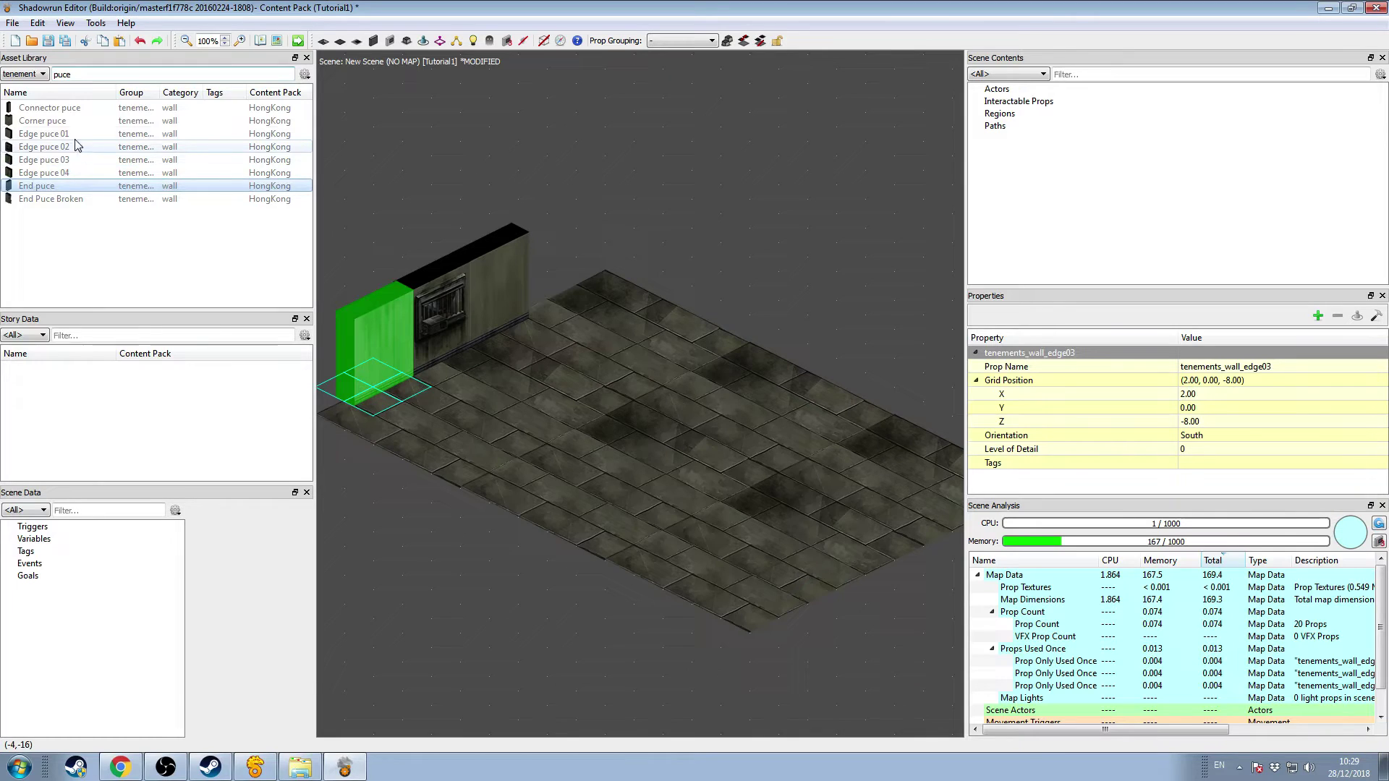
Step: Place another Edge puce 01 facing East on the floor's upper-right edge and shift the three South-facing walls toward the back corner
left_click_drag(75, 137, 493, 304)
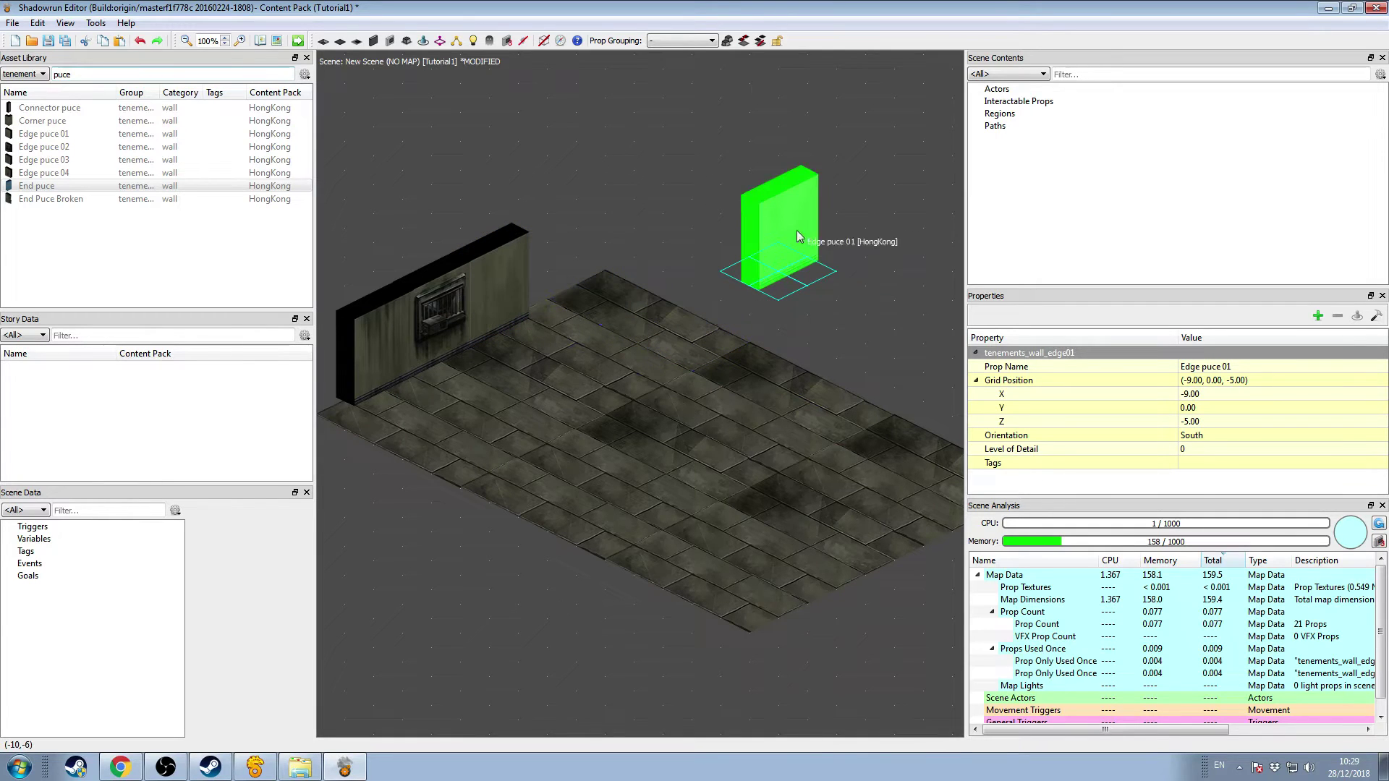
key("r")
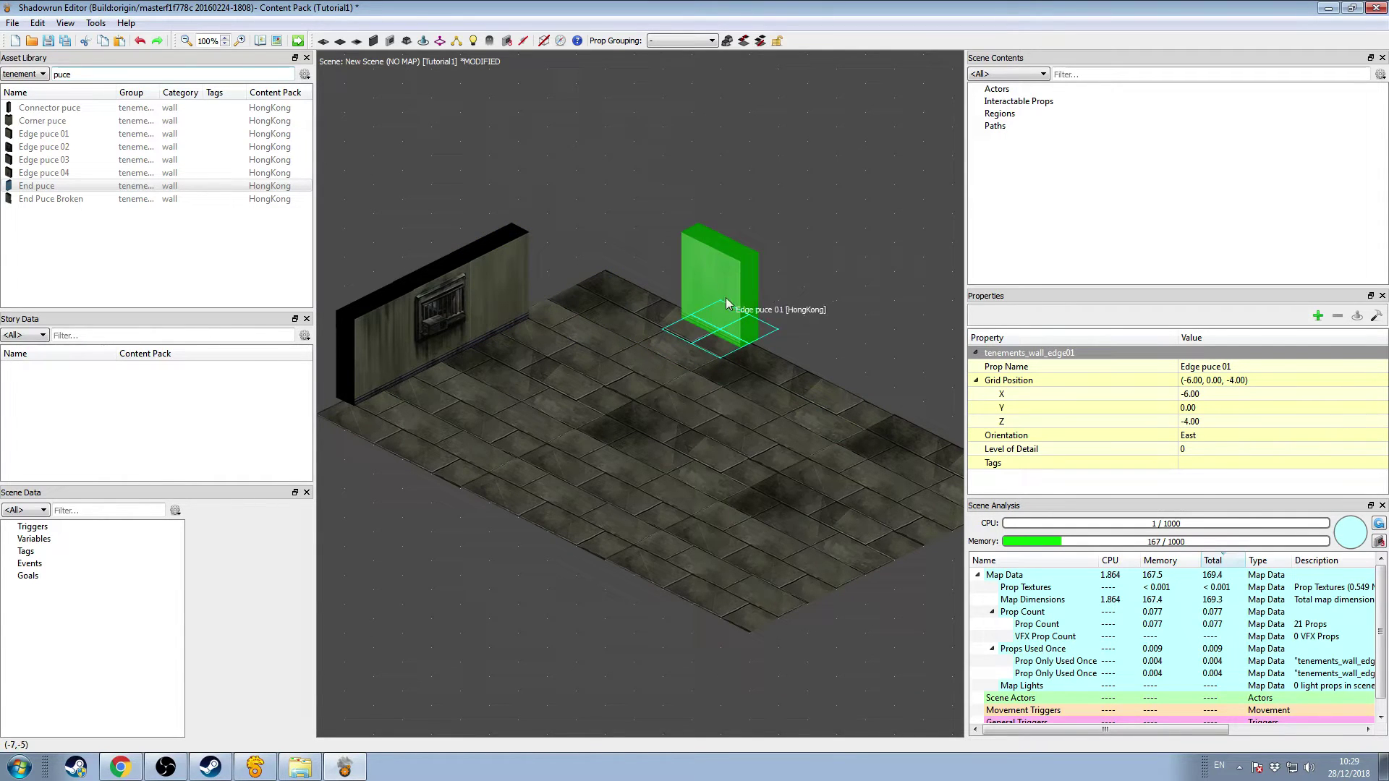
left_click(518, 275)
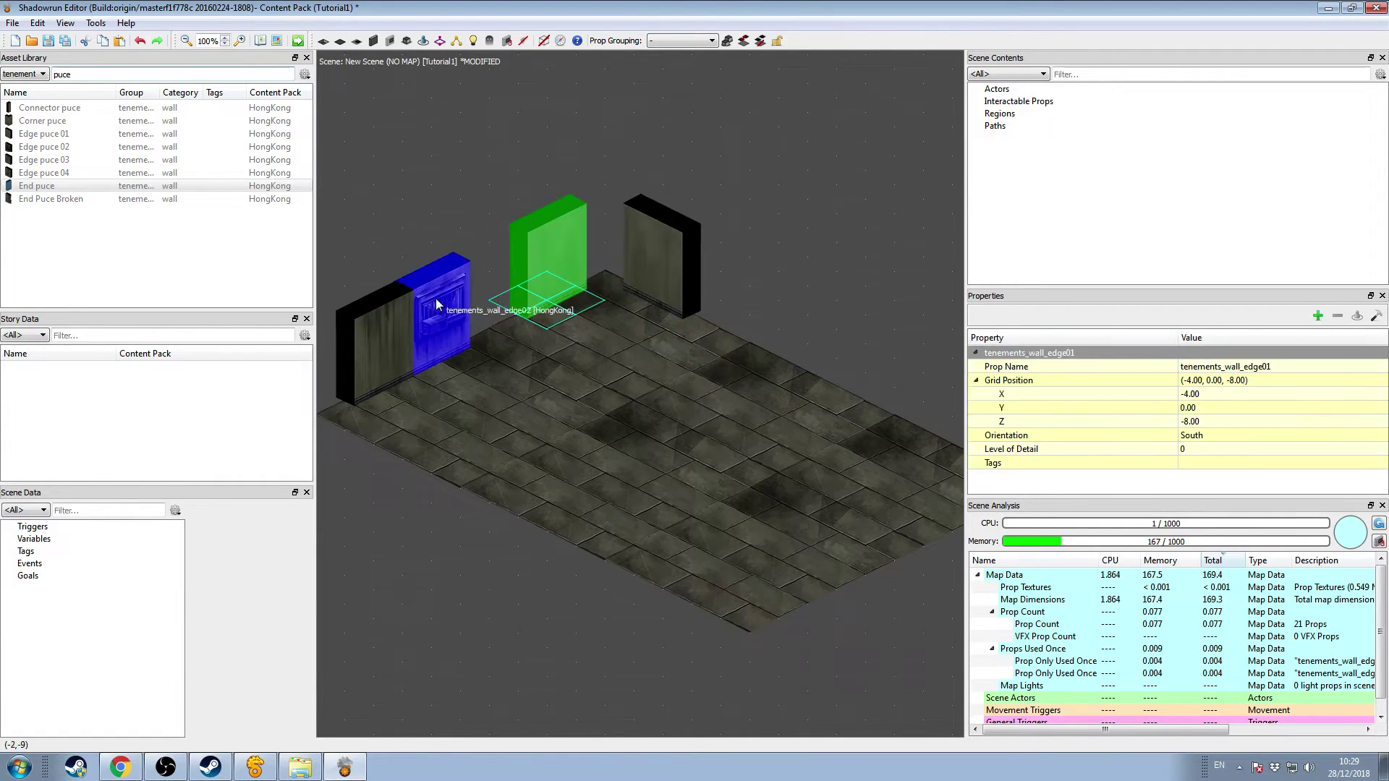
left_click_drag(436, 299, 499, 271)
left_click_drag(401, 325, 455, 298)
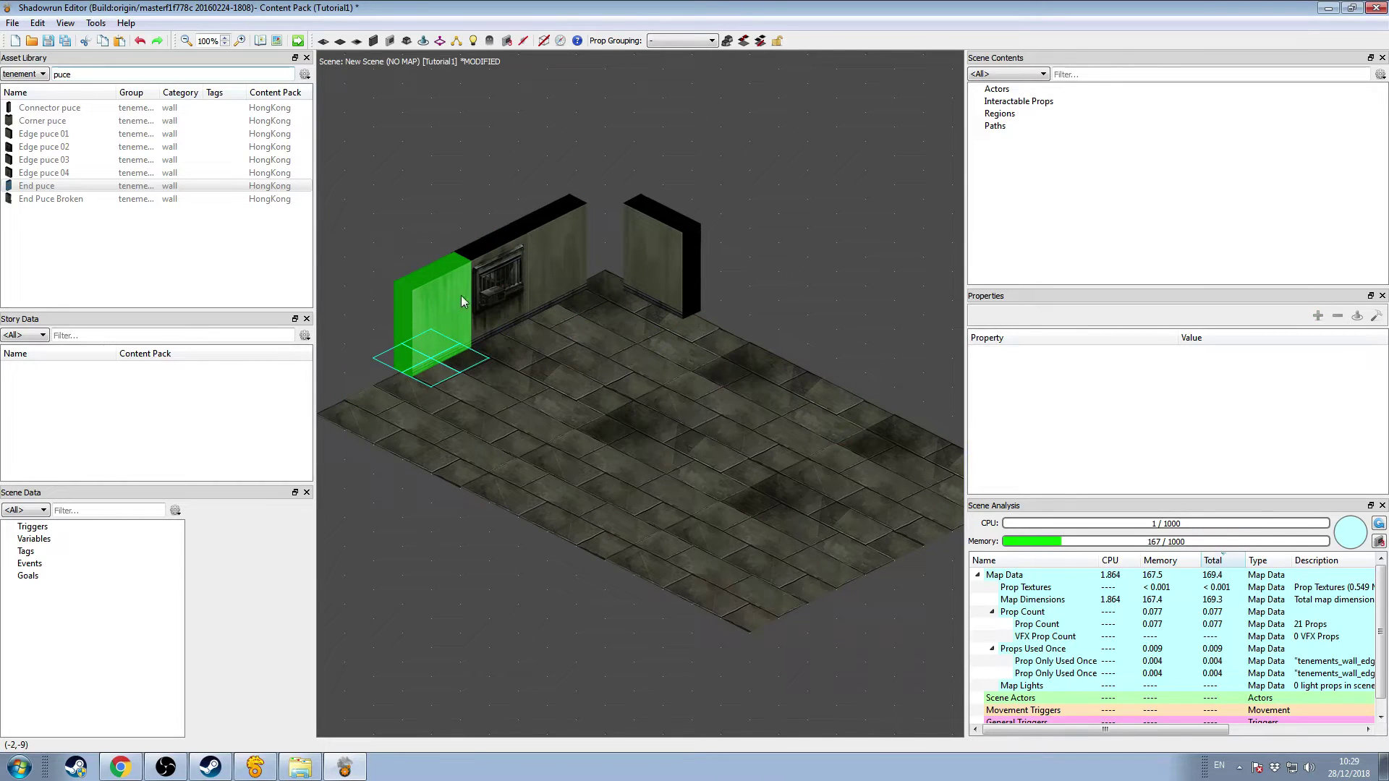
left_click(40, 199)
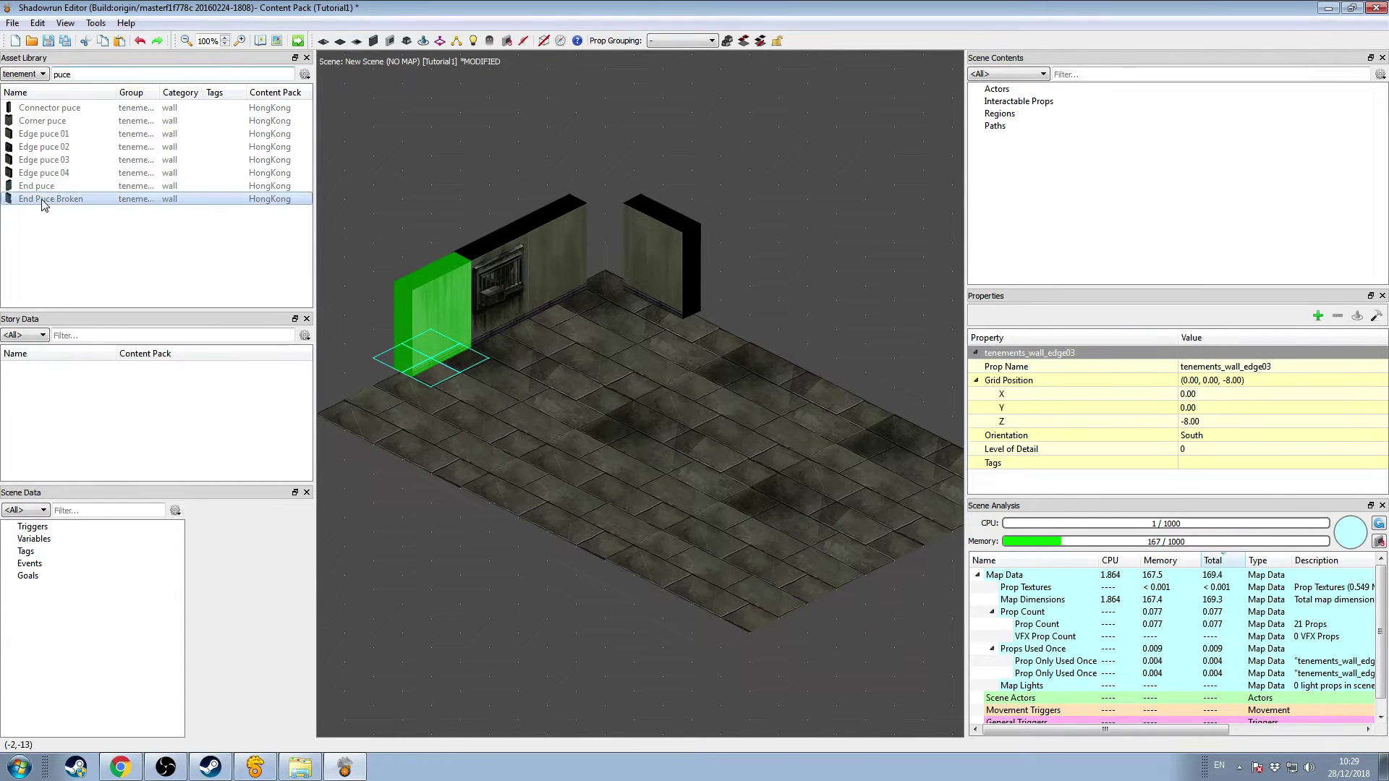
left_click(45, 120)
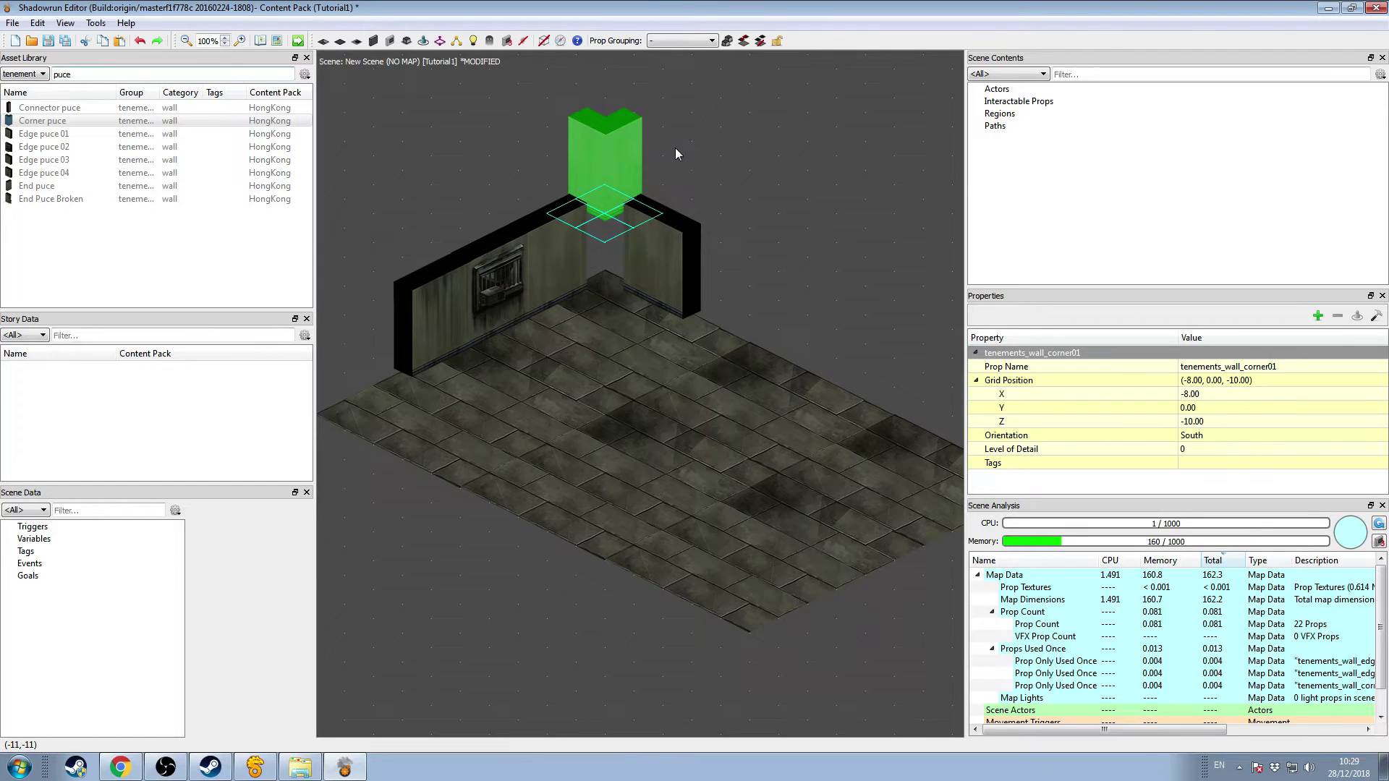
key("Escape")
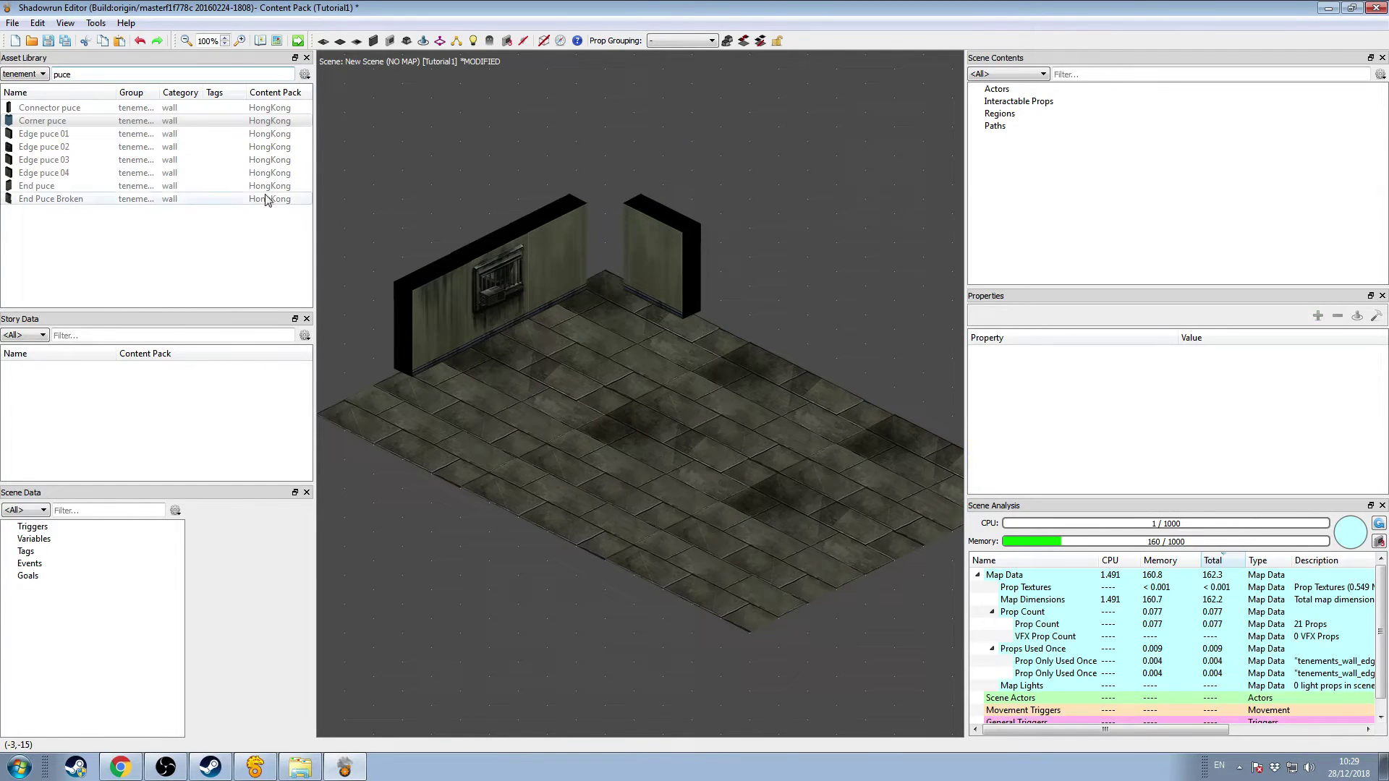
middle_click_drag(688, 130, 676, 175)
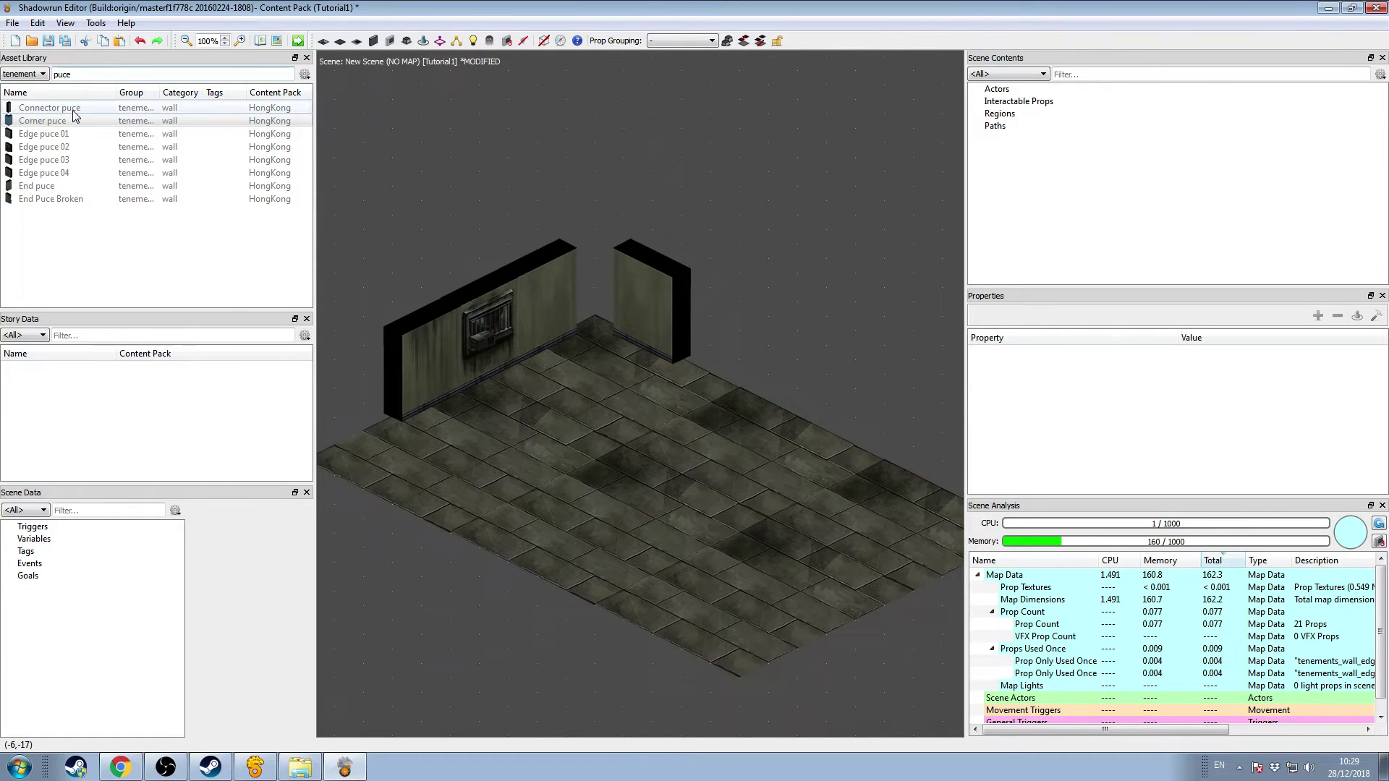
Step: Place a Connector puce and an End puce in the empty space behind the room
left_click_drag(70, 114, 360, 120)
left_click_drag(446, 130, 552, 311)
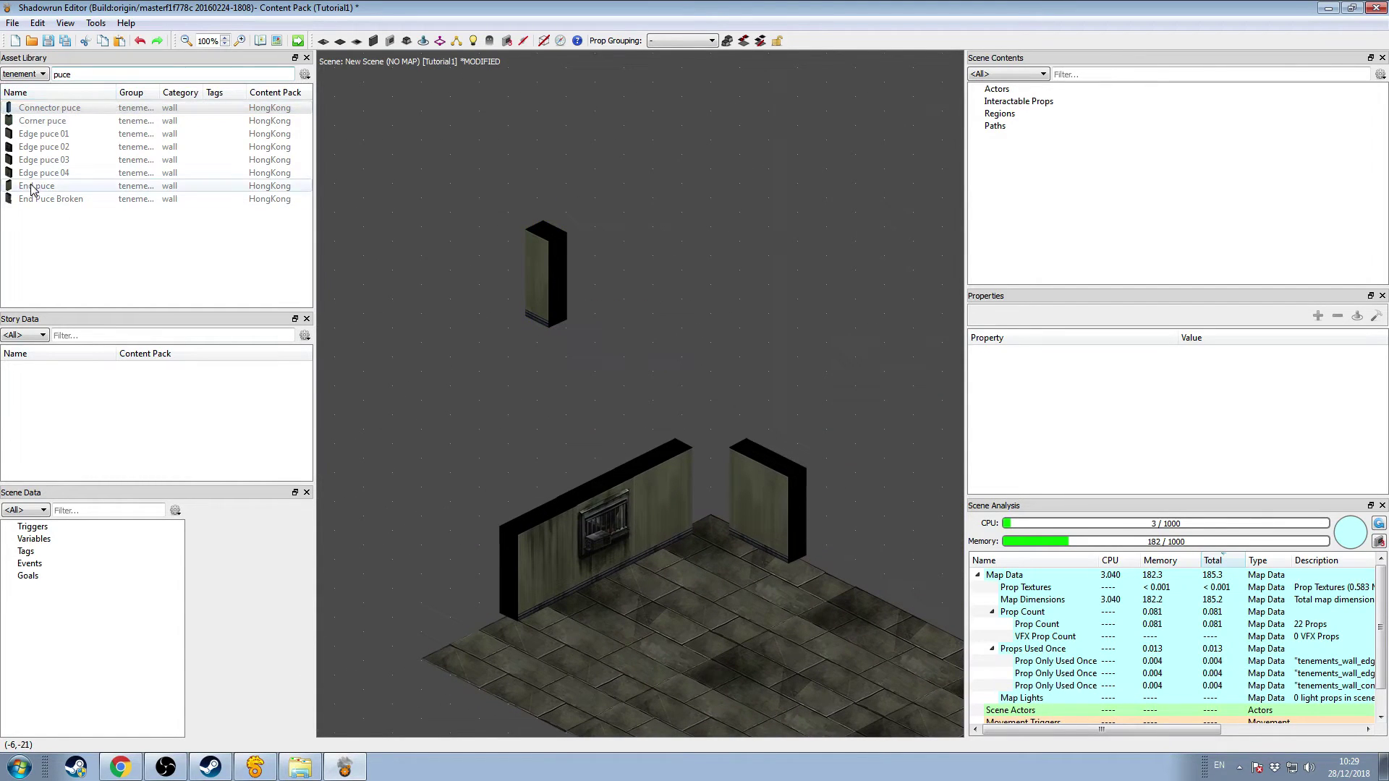
left_click_drag(66, 186, 441, 322)
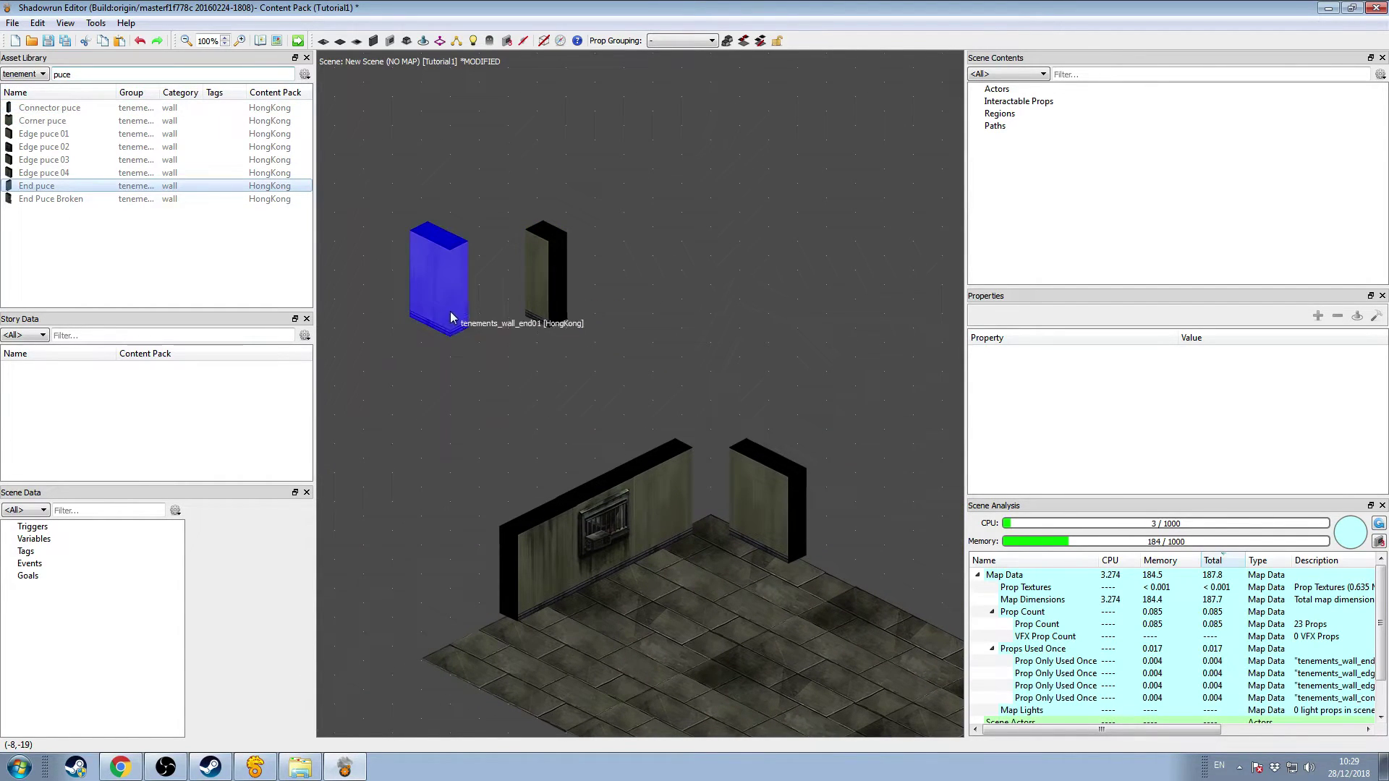
left_click_drag(549, 275, 493, 216)
left_click(428, 322)
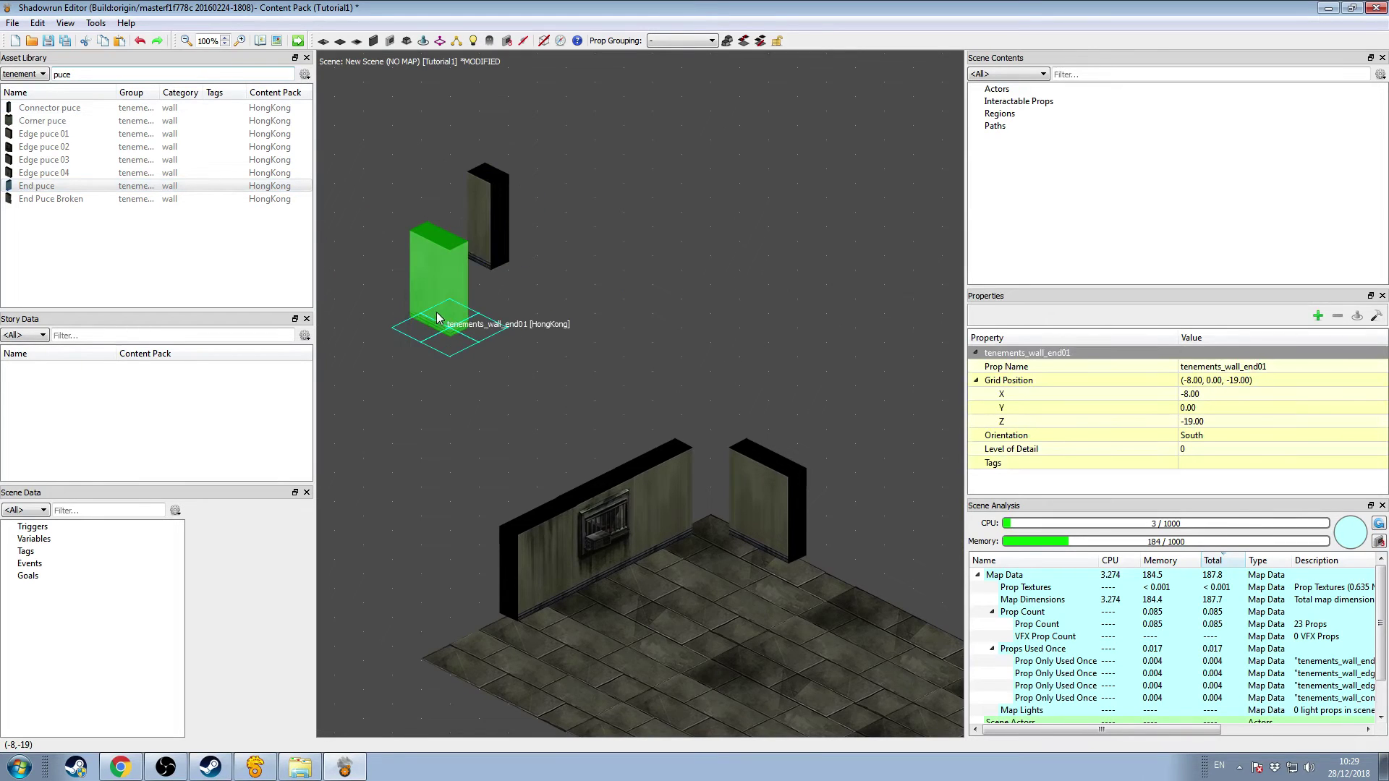
Step: Rotate the End puce and fit it against the Connector puce to form an L-shaped wall corner
key("space")
key("space")
key("space")
left_click_drag(462, 295, 411, 281)
left_click(610, 217)
Step: Duplicate the assembled corner, place the copy beside the original and rotate it to a different orientation
left_click(495, 229)
left_click(489, 218, "ctrl")
left_click(527, 264)
left_click(448, 250)
key("space")
key("space")
left_click(476, 317)
middle_click_drag(469, 277, 498, 318)
left_click(470, 269)
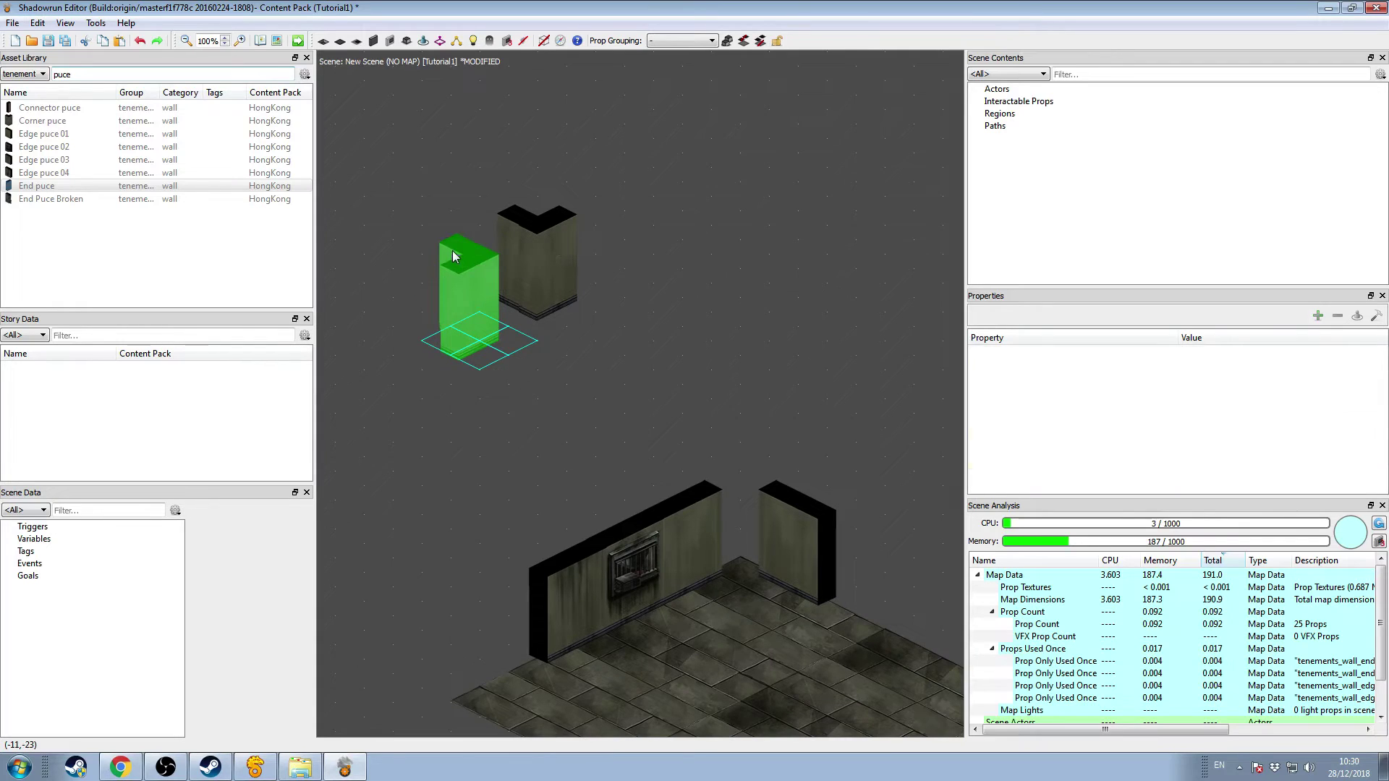
Step: Add two more End and Connector puce corners and rotate them so the set of four covers every orientation
left_click_drag(458, 253, 612, 265, "ctrl")
left_click(619, 355)
left_click(553, 297)
left_click(544, 288)
left_click(659, 228)
left_click(610, 292)
left_click(602, 249)
key("space")
key("space")
key("space")
key("space")
left_click_drag(639, 244, 611, 259)
left_click(713, 268)
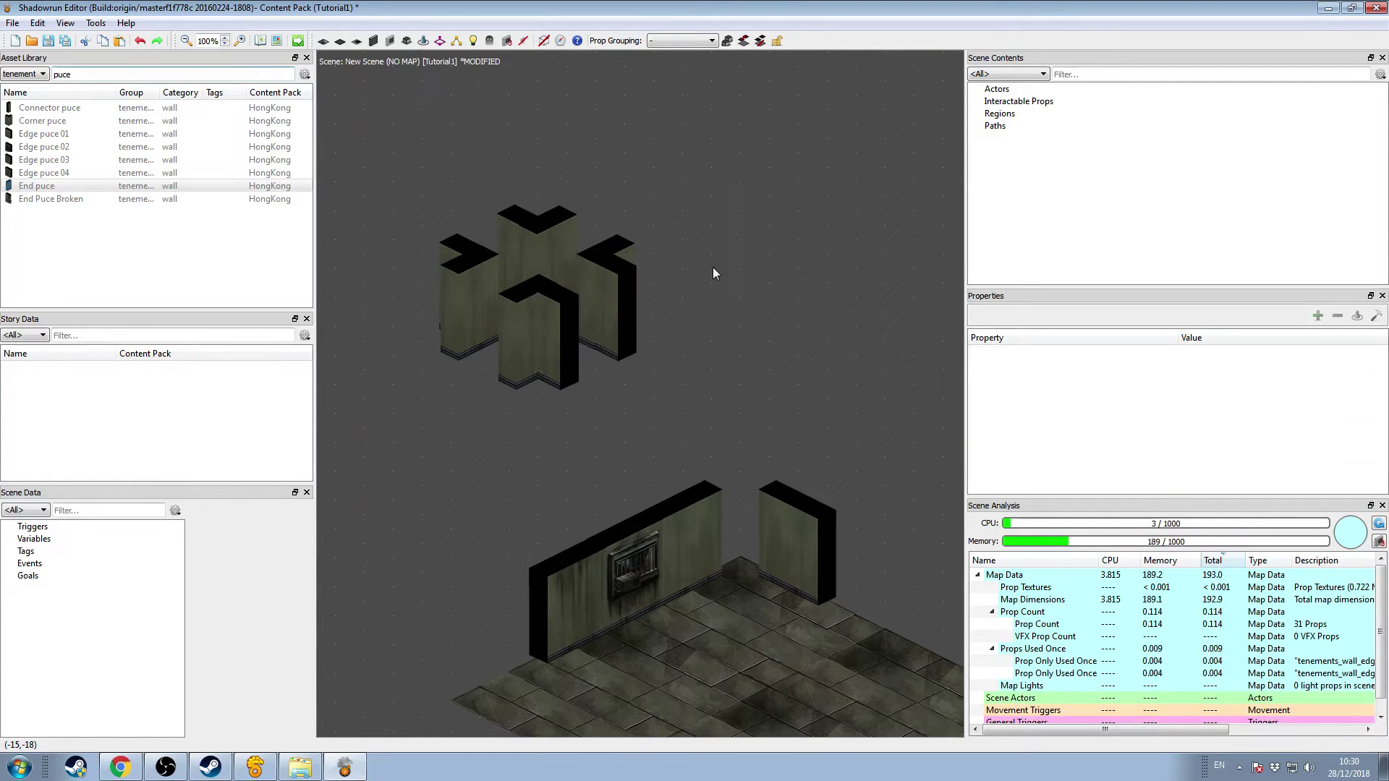
Step: Select the four corner assemblies and move them together farther away from the room as a reusable set
scroll(741, 246, "down", 1)
left_click_drag(437, 194, 614, 411)
middle_click_drag(716, 419, 909, 500)
left_click_drag(707, 401, 447, 219)
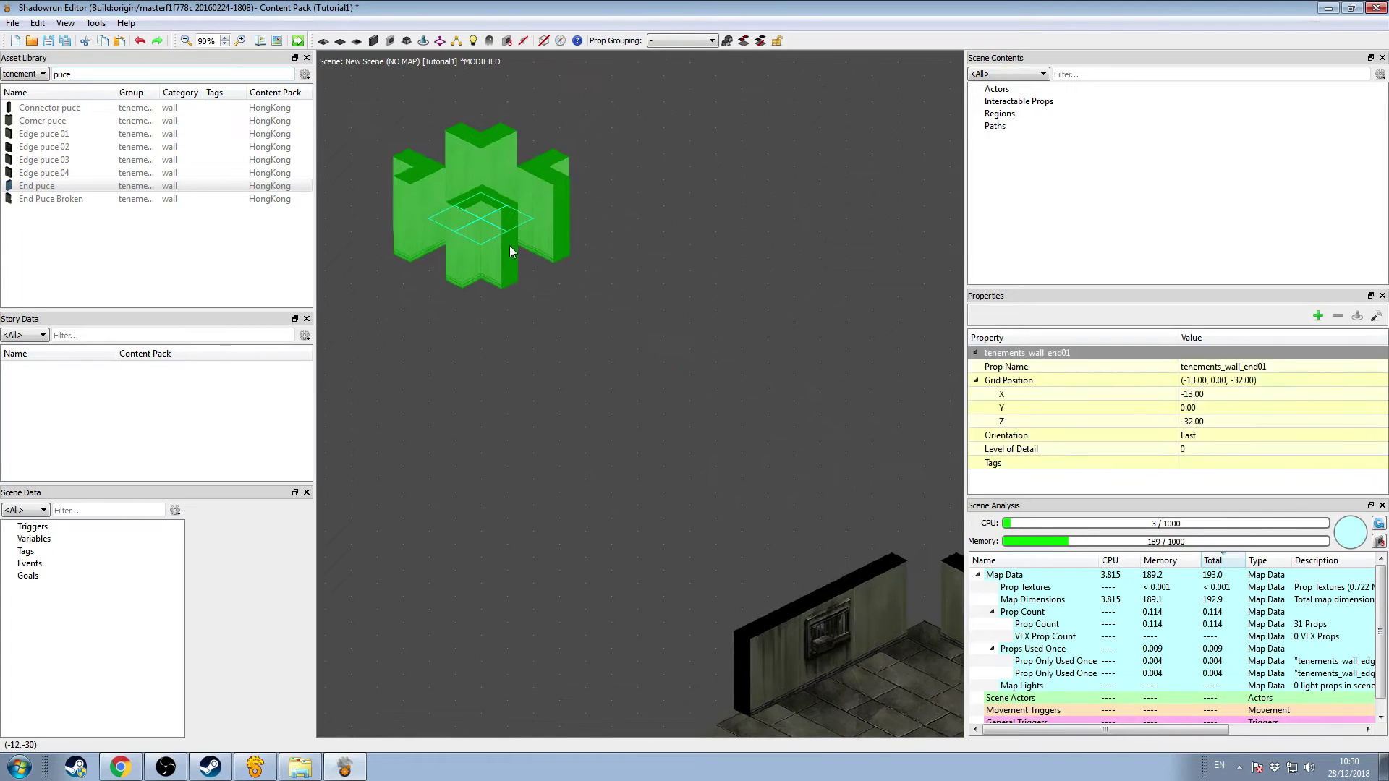
left_click(708, 314)
scroll(710, 321, "down", 3)
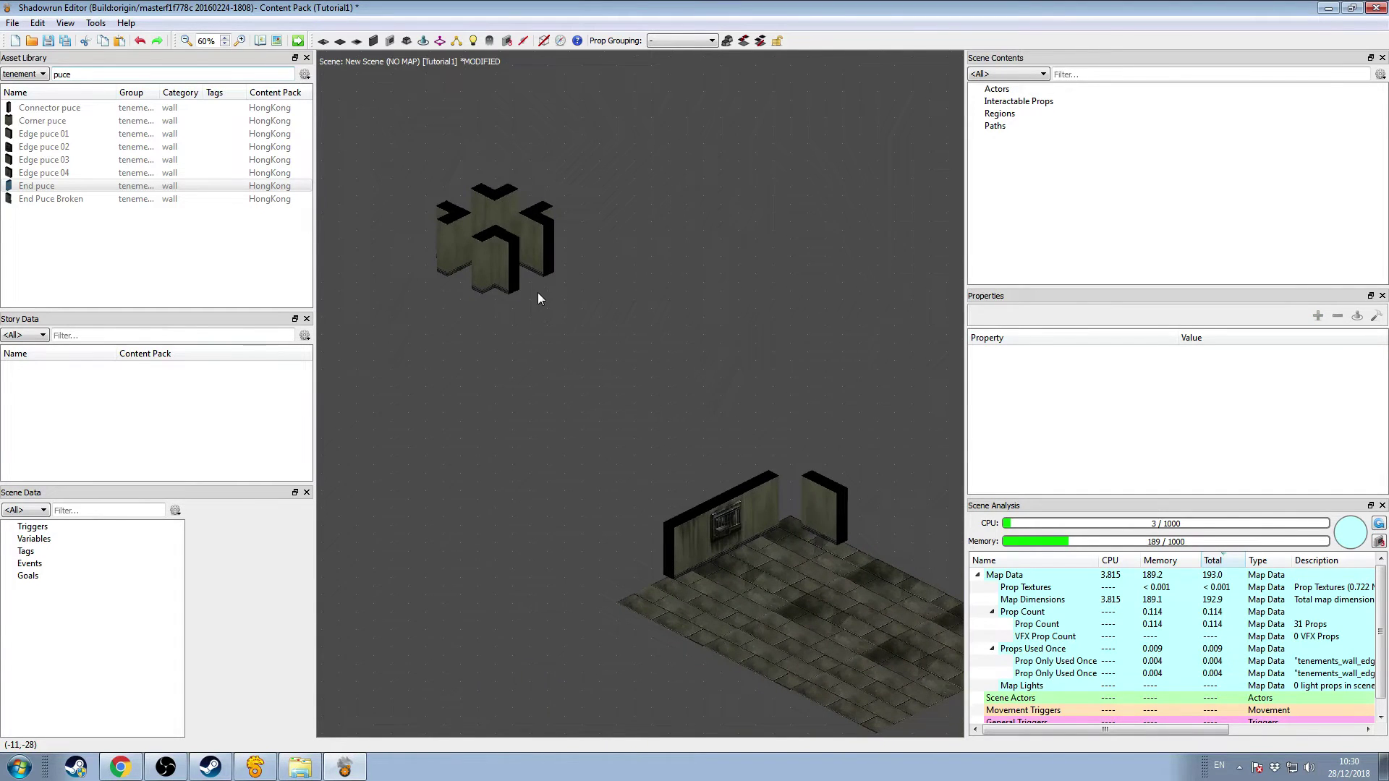
middle_click_drag(670, 306, 658, 314)
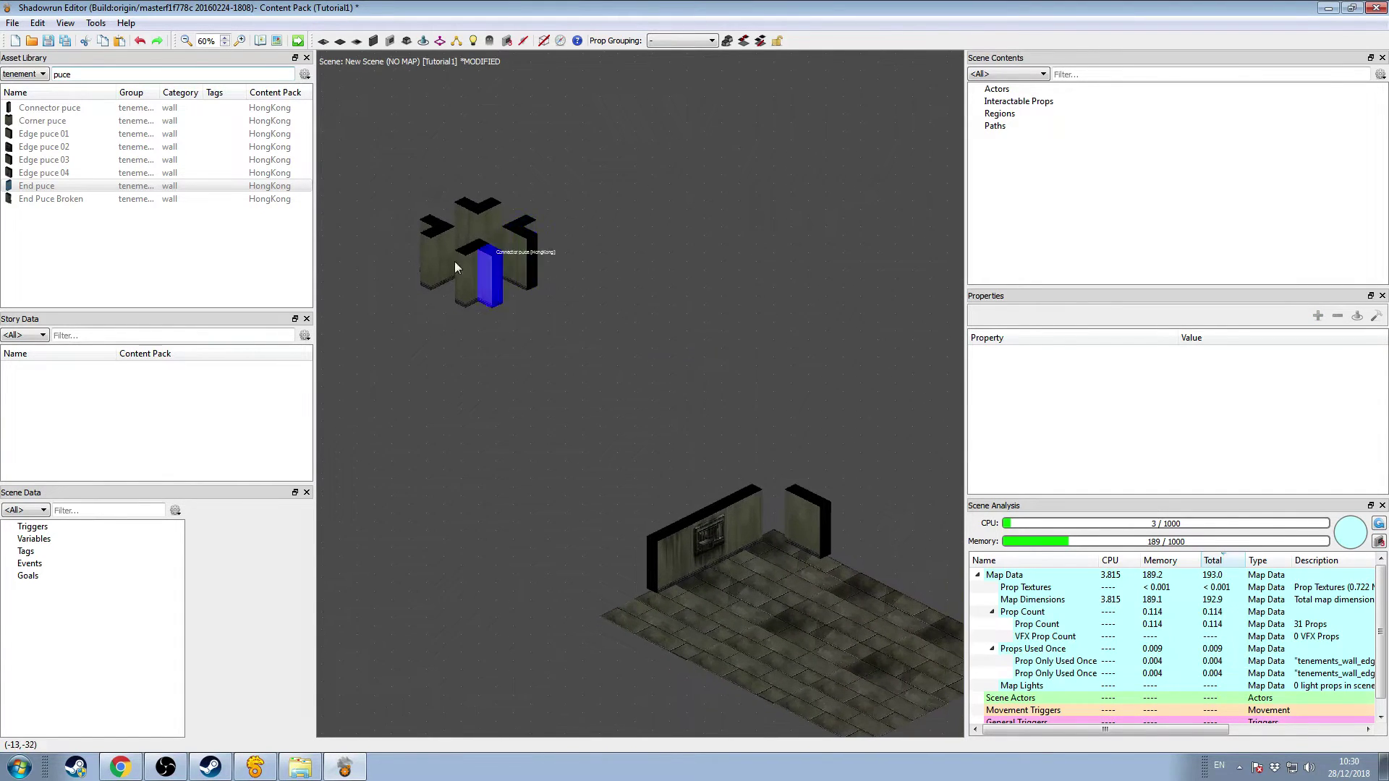
Step: Copy the set's front corner, the West-facing End puce with its Connector puce, into the gap at the room's back corner
left_click(464, 267)
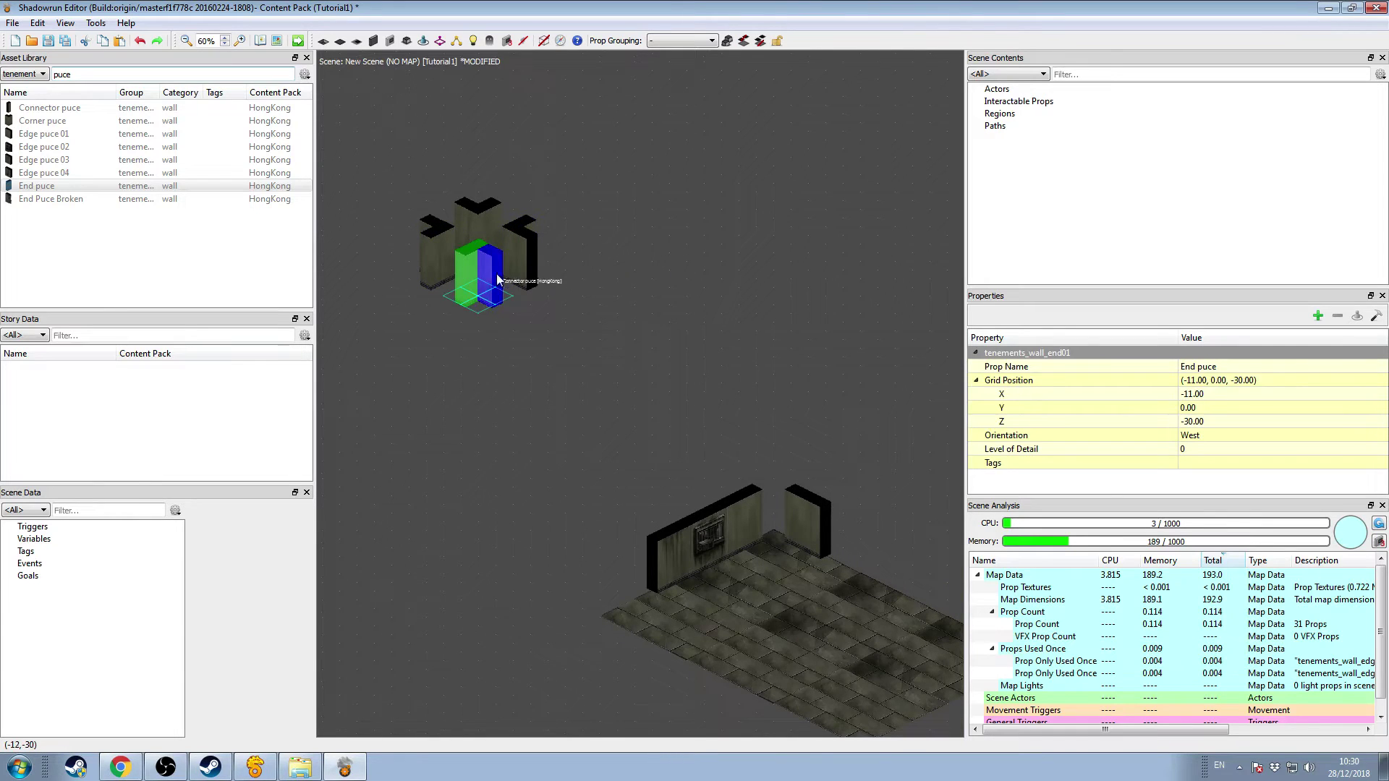
left_click(496, 284)
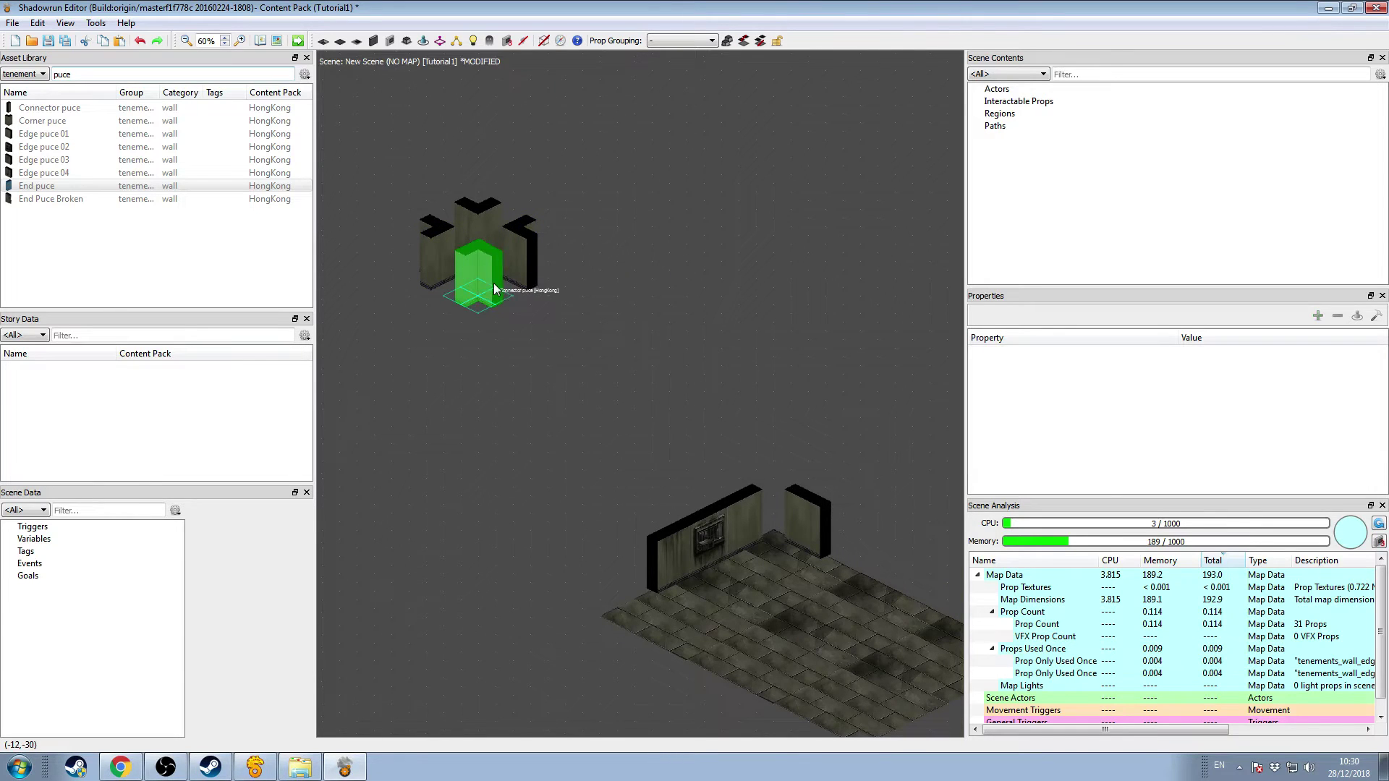
left_click(781, 509)
left_click_drag(775, 505, 785, 515)
left_click(776, 440)
middle_click_drag(780, 442, 580, 327)
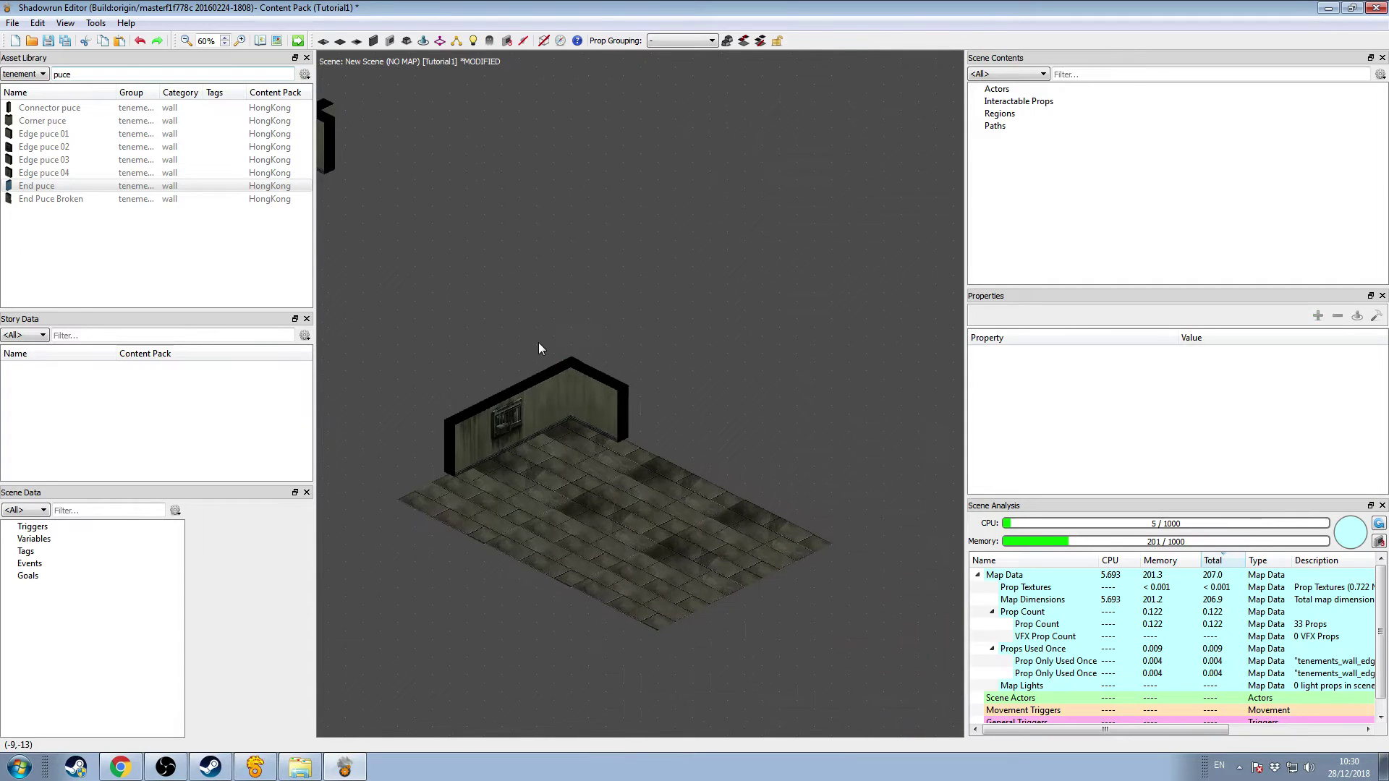
Step: Duplicate an Edge puce 01 wall, rotate it East and place it farther along the floor's upper-right edge, leaving a door gap
middle_click_drag(599, 244, 599, 208)
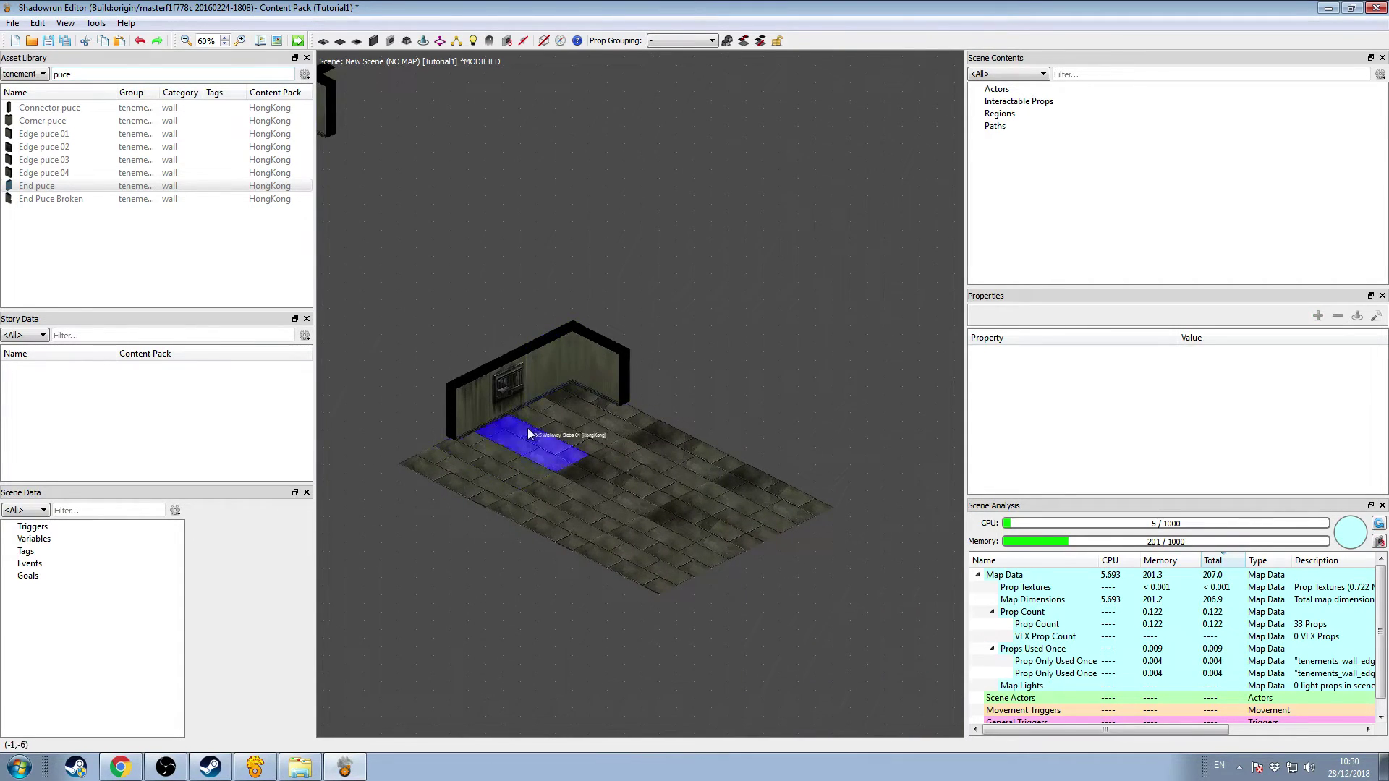
right_click_drag(563, 401, 575, 401)
left_click(549, 387)
key("ctrl+c")
key("ctrl+v")
left_click(777, 429)
key("r")
left_click_drag(777, 428, 741, 450)
left_click(786, 306)
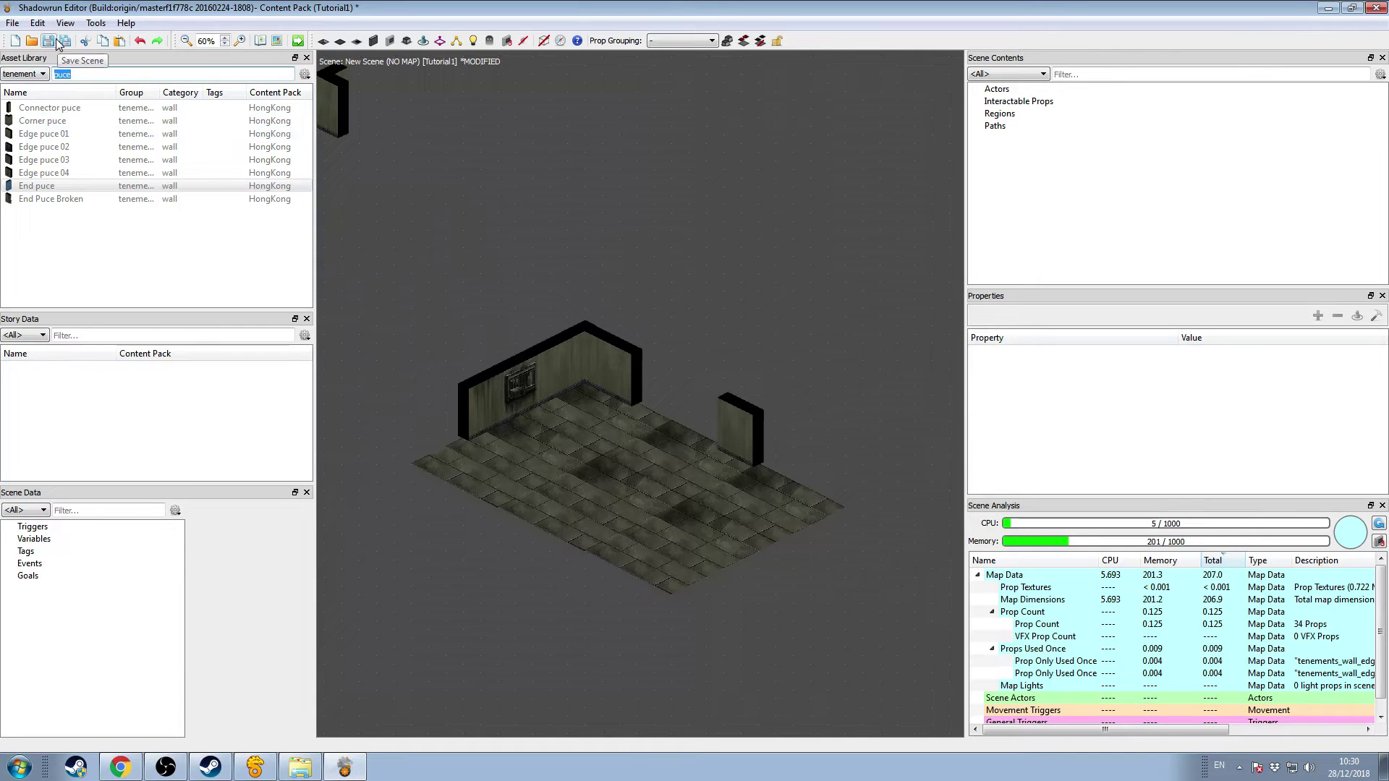
Step: Filter the asset library for "door" and place Door 01 back, Door 01 front and Door 1 middle behind the room
type("door")
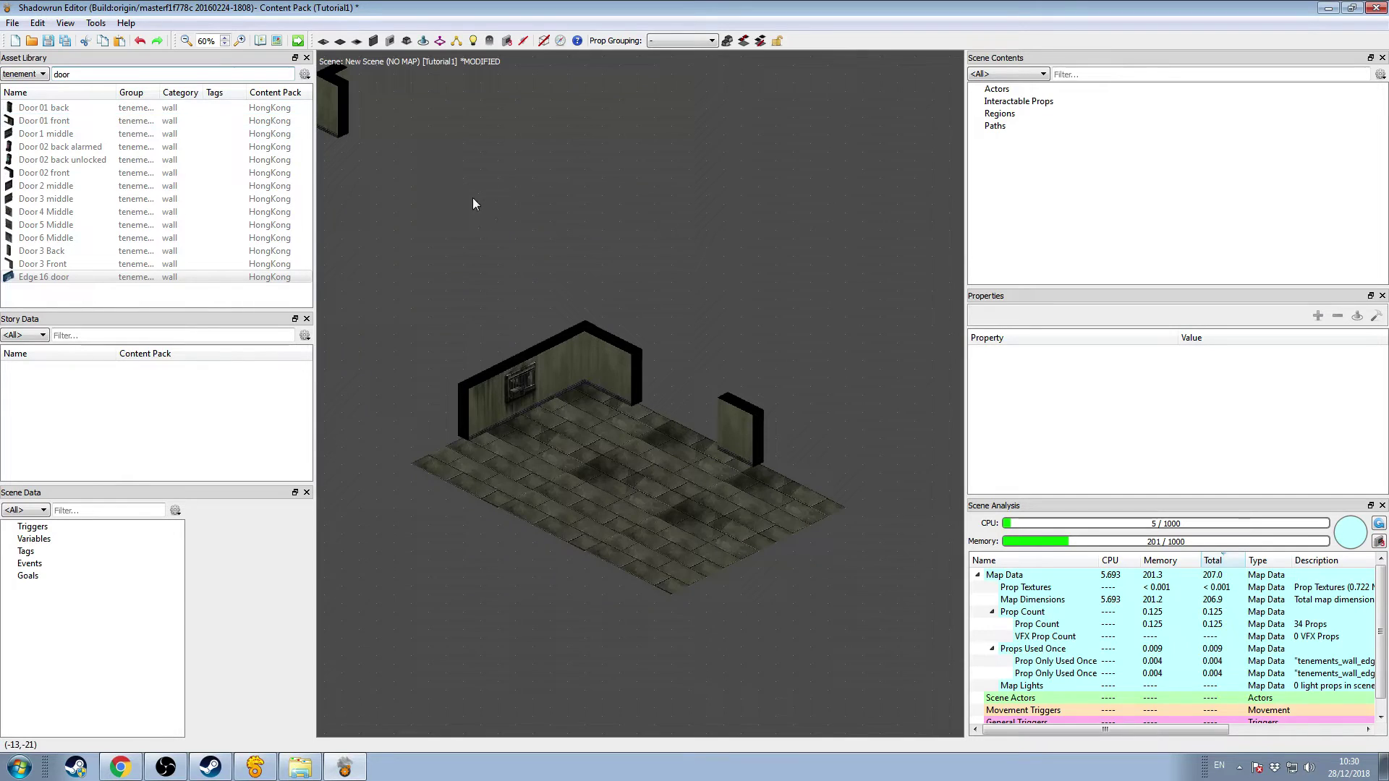
middle_click_drag(472, 197, 521, 202)
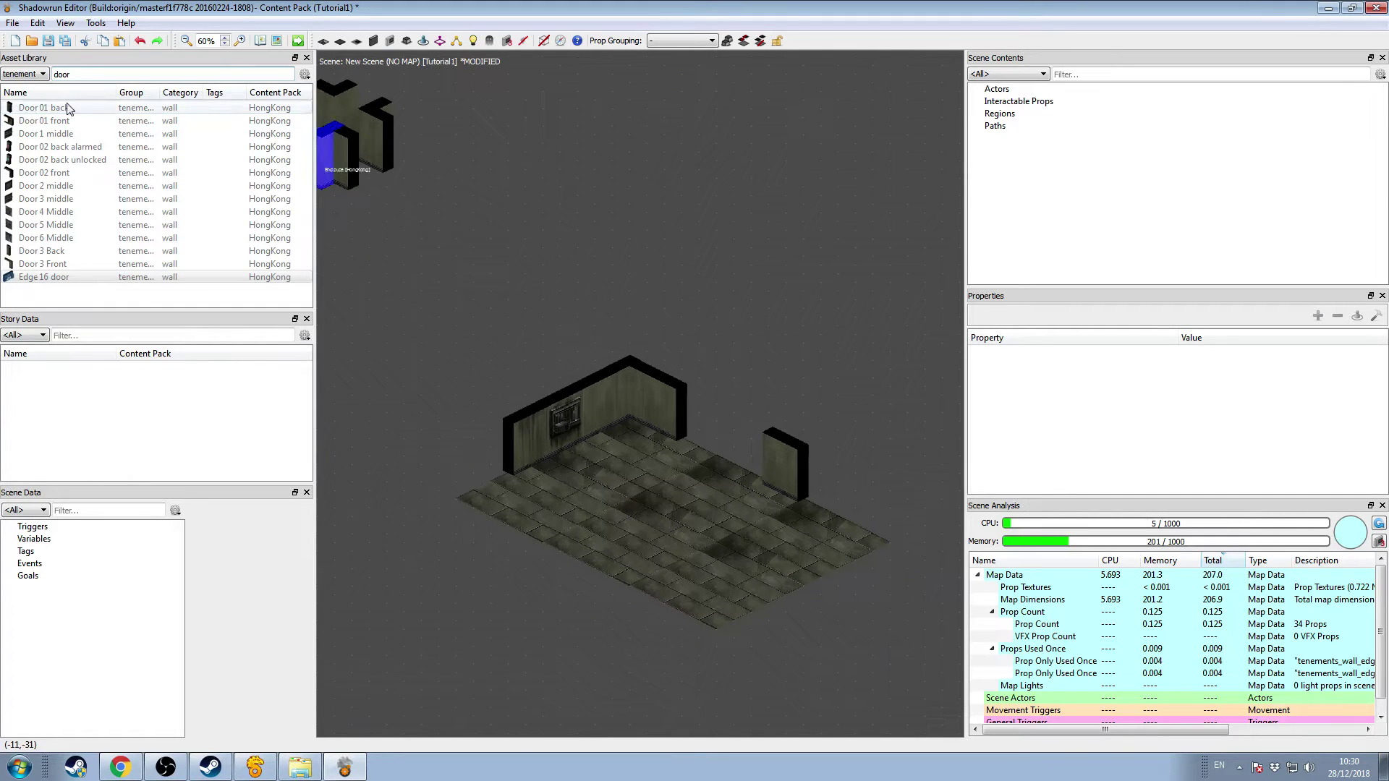
left_click_drag(73, 111, 466, 218)
left_click_drag(74, 122, 527, 211)
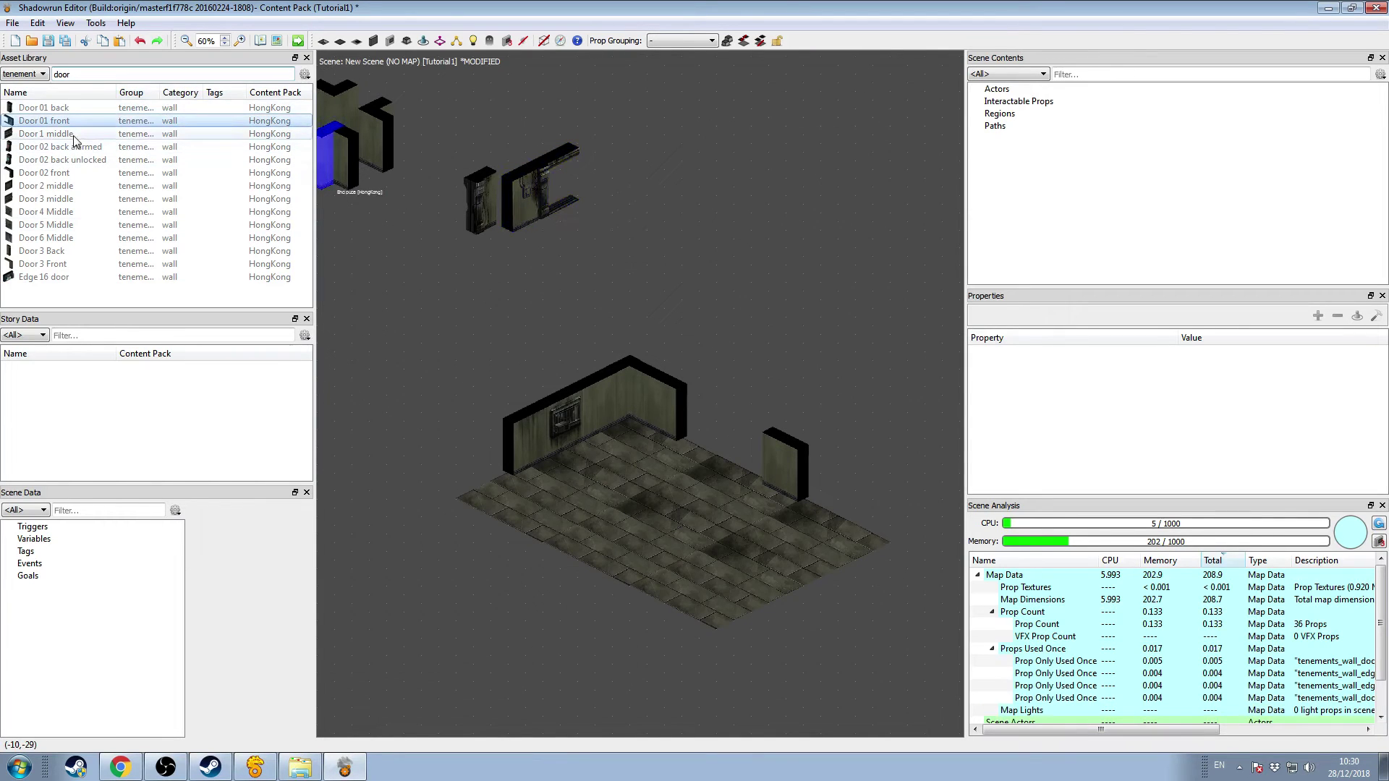
left_click_drag(72, 137, 537, 250)
middle_click_drag(544, 268, 604, 325)
left_click_drag(603, 324, 603, 324)
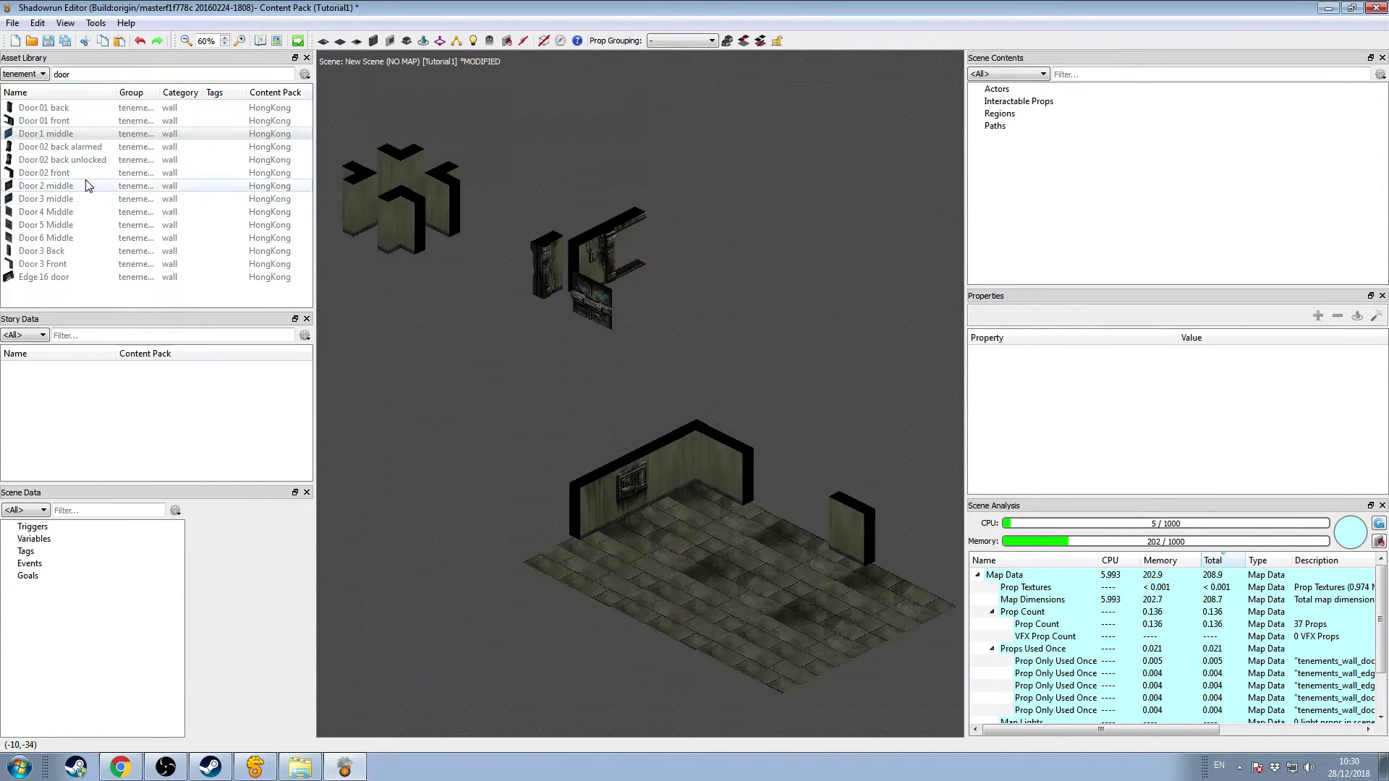
Step: Turn the Door 01 front and back pieces East and join them into one door frame
left_click(605, 247)
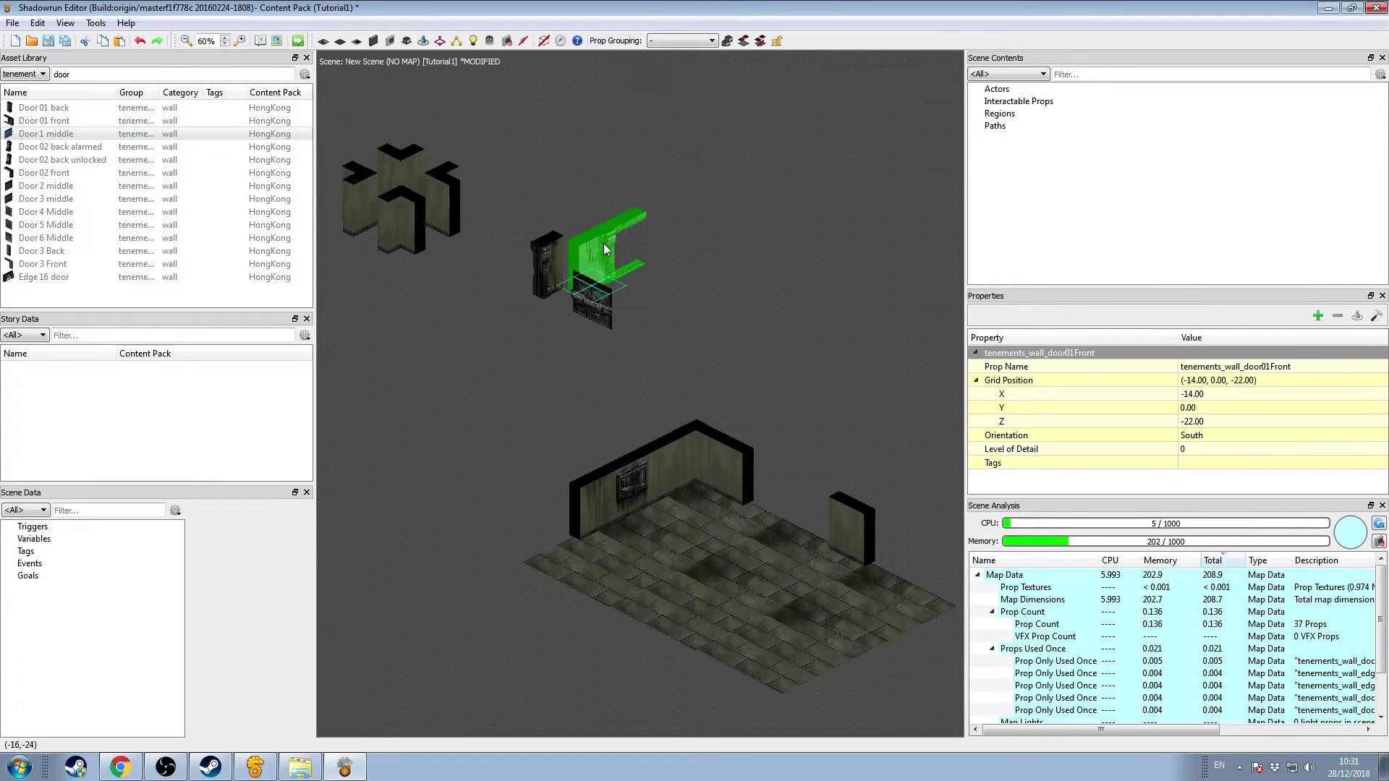
key("r")
left_click_drag(592, 264, 781, 378)
left_click_drag(544, 262, 728, 346)
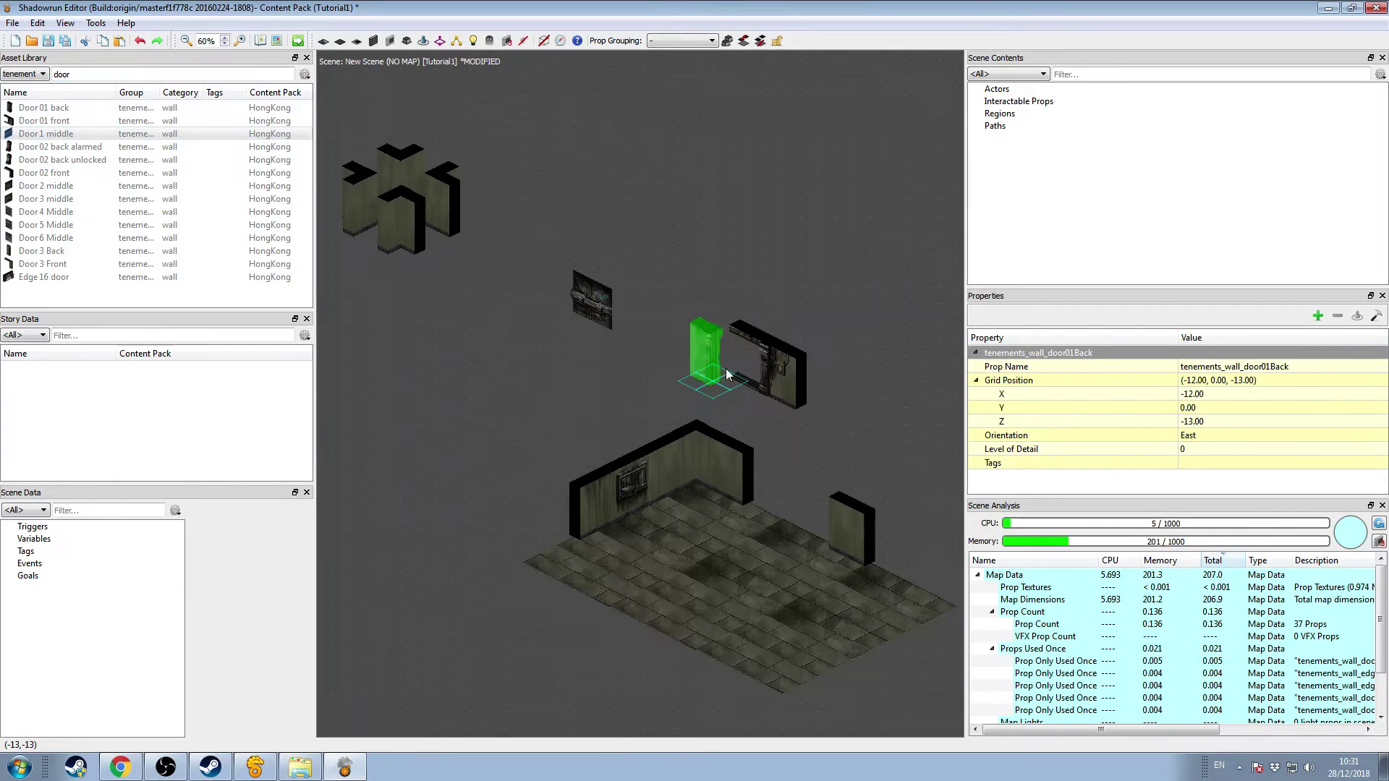
left_click(779, 303)
Step: Move both door frame pieces into the gap in the upper-right wall
scroll(688, 276, "up", 2)
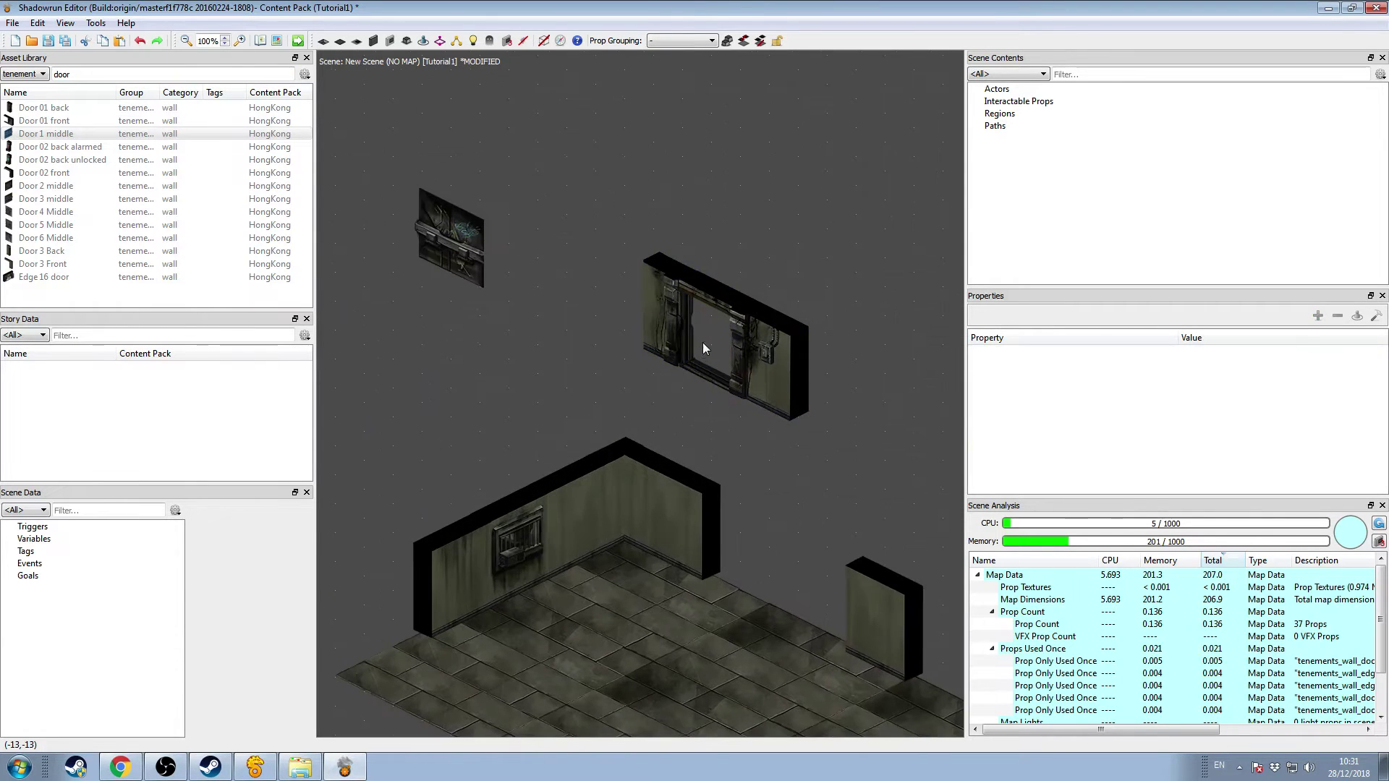
scroll(648, 269, "up", 2)
left_click_drag(684, 280, 701, 506)
left_click_drag(536, 233, 588, 427)
left_click(636, 305)
scroll(636, 305, "down", 2)
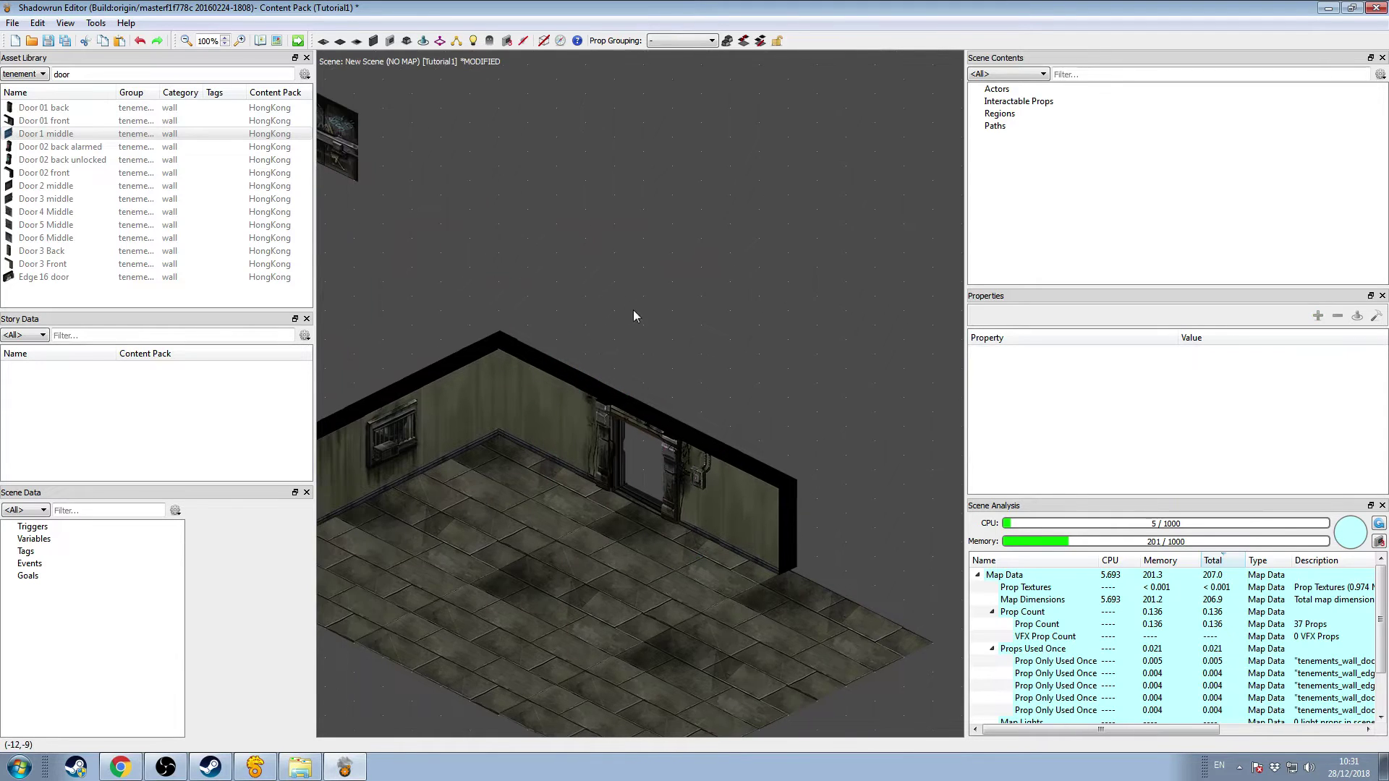
Step: Move the Door 1 middle panel into the opening of the door frame in the upper-right wall
left_click_drag(391, 173, 713, 275)
left_click(775, 216)
left_click(776, 224)
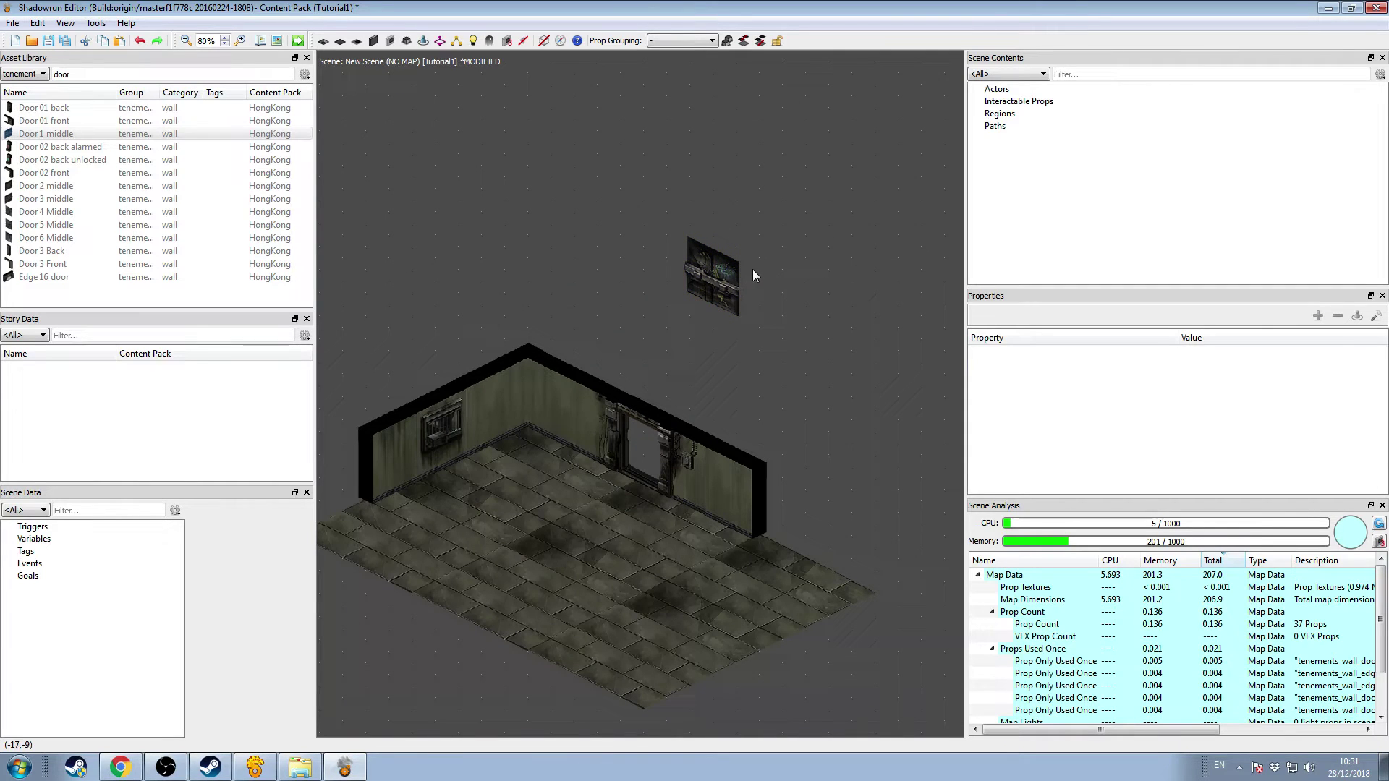
left_click_drag(730, 278, 631, 442)
left_click(689, 354)
middle_click_drag(792, 385, 741, 312)
Step: Duplicate the East-facing Edge puce 01 past the door to extend the upper-right wall toward the floor's right corner
left_click(680, 428)
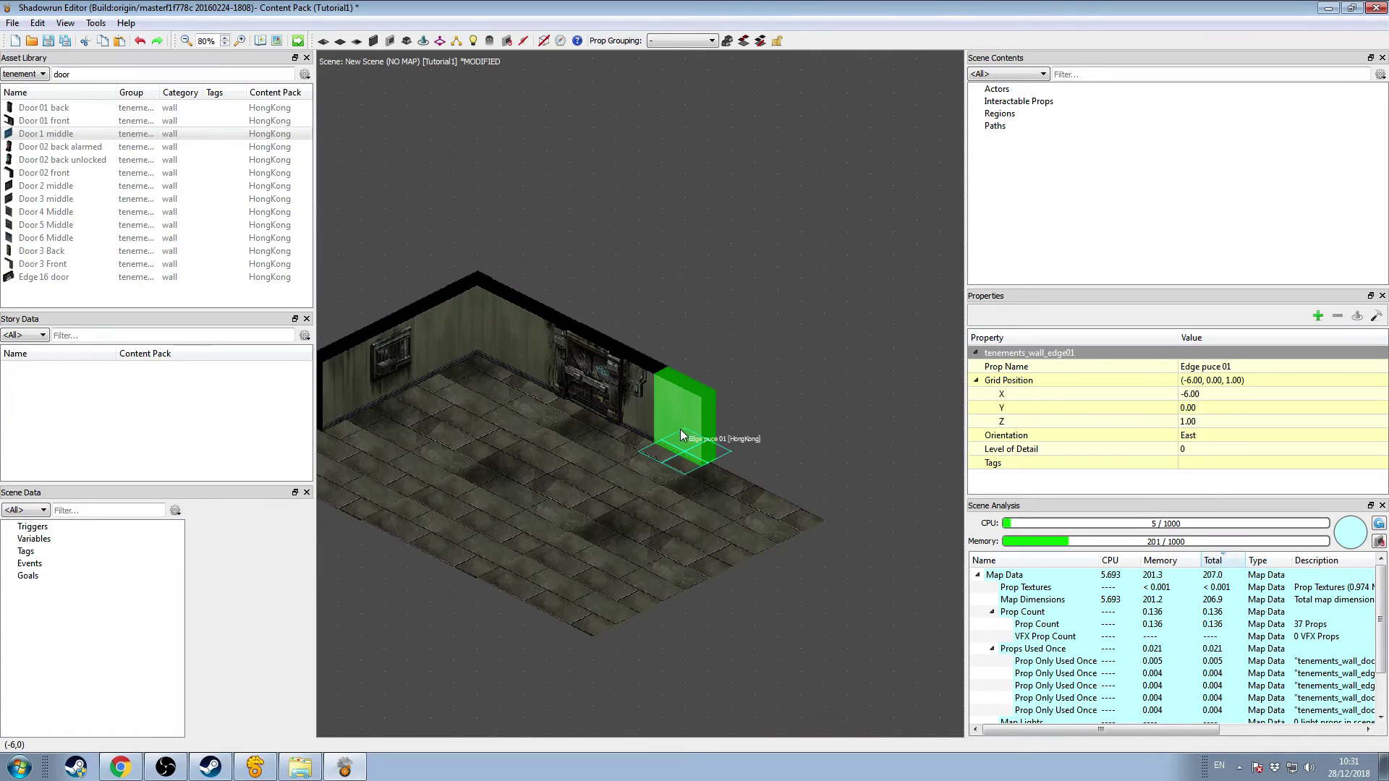
key("ctrl+c")
key("ctrl+v")
left_click(710, 441)
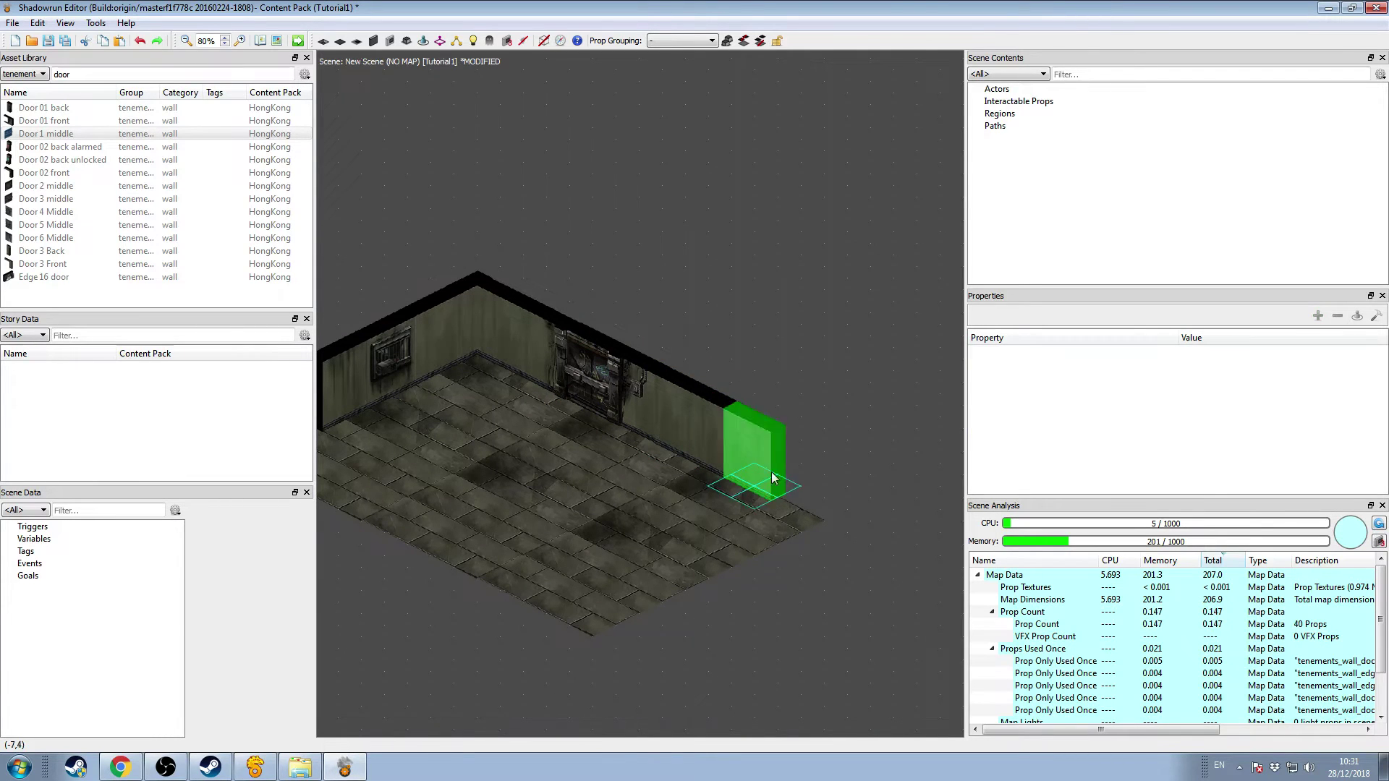
key("ctrl+v")
left_click(779, 472)
key("ctrl+v")
left_click(781, 462)
middle_click_drag(805, 361, 863, 331)
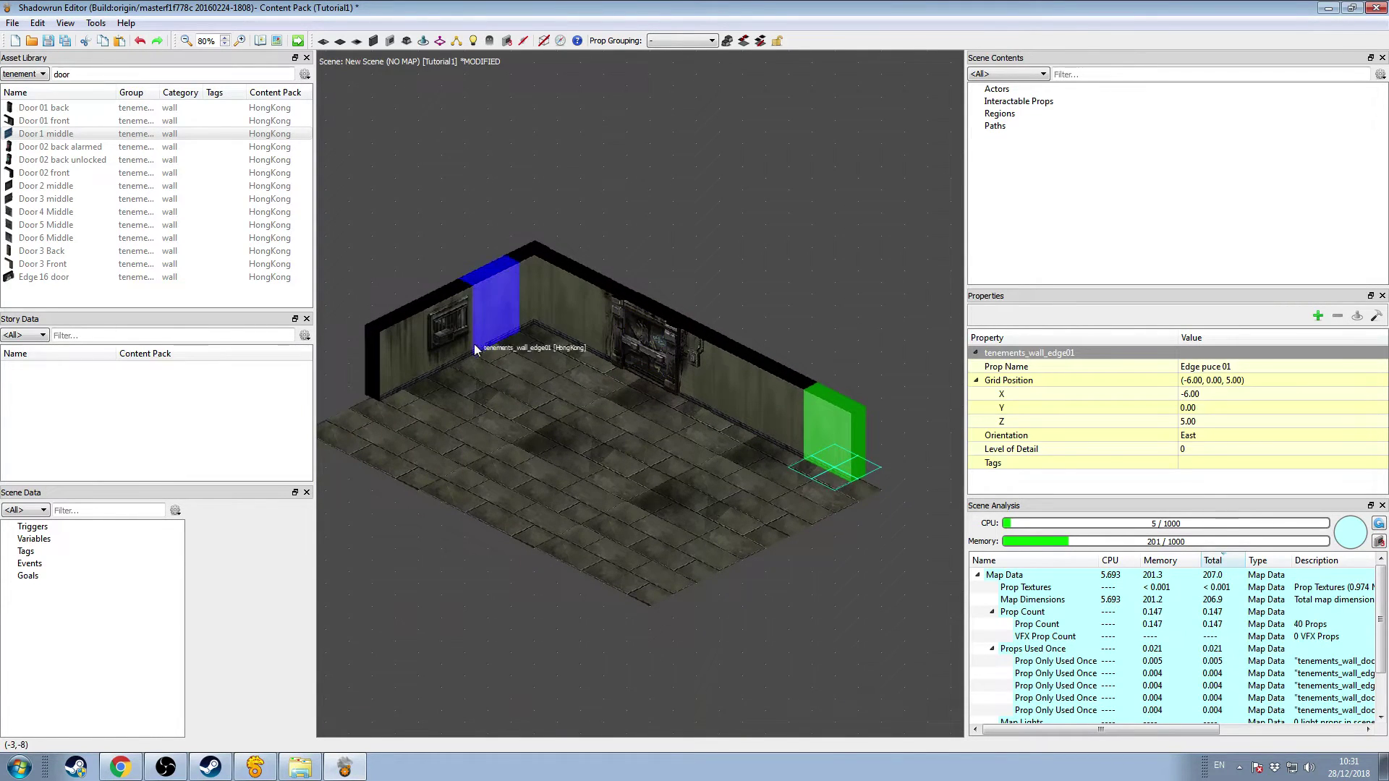
Step: Duplicate the plain South-facing edge wall near the back corner and place it at the upper-left wall's outer end
left_click(494, 325)
key("ctrl+c")
key("ctrl+v")
left_click_drag(381, 378, 345, 393)
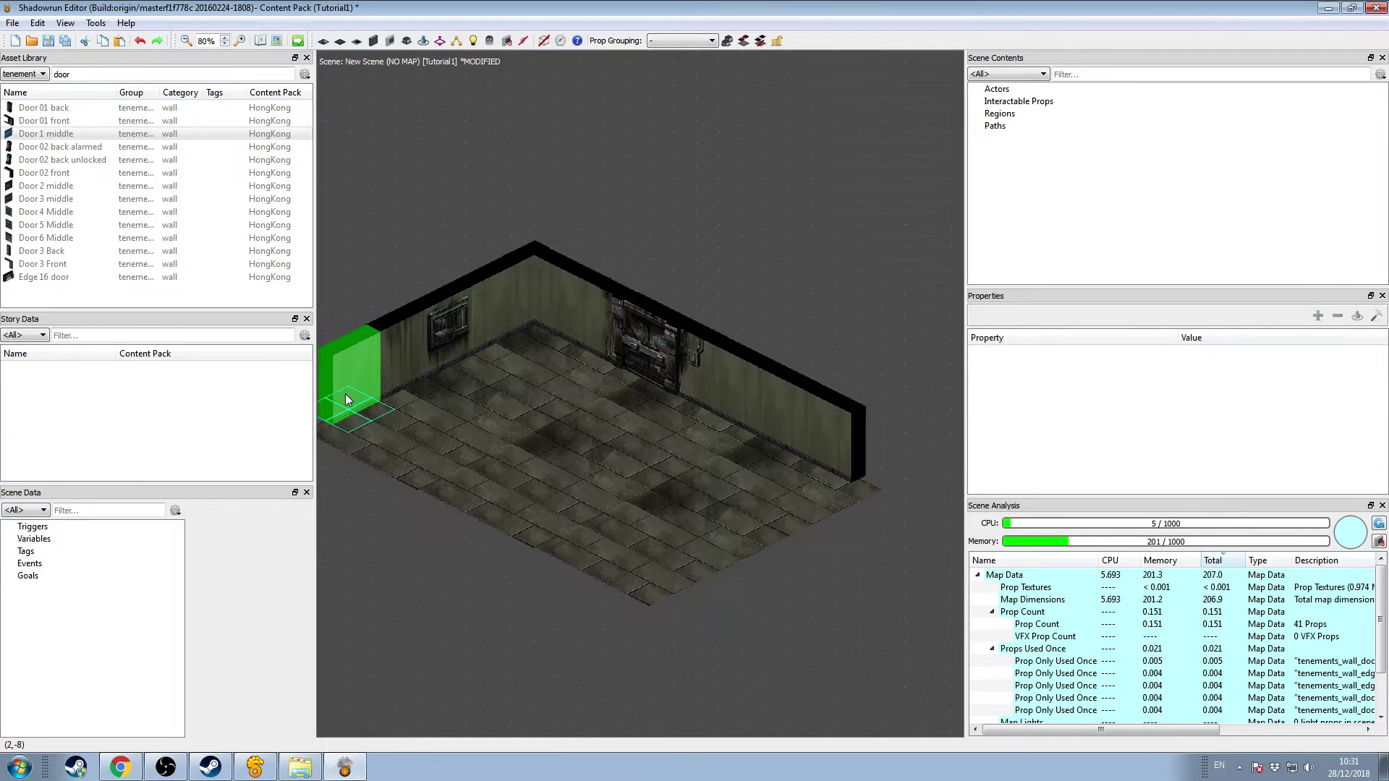
left_click(508, 179)
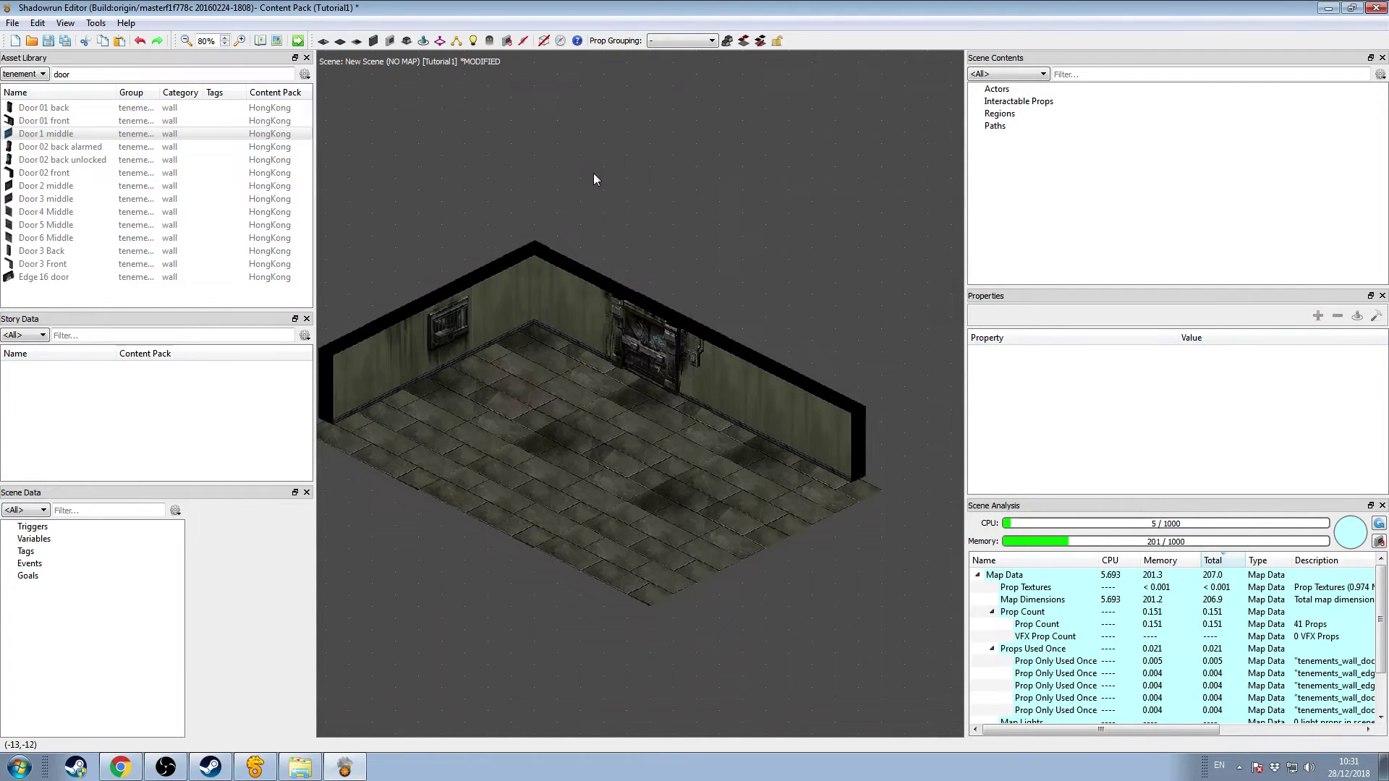
Step: Filter the asset library for "black wall fill" across all groups
scroll(590, 166, "down", 1)
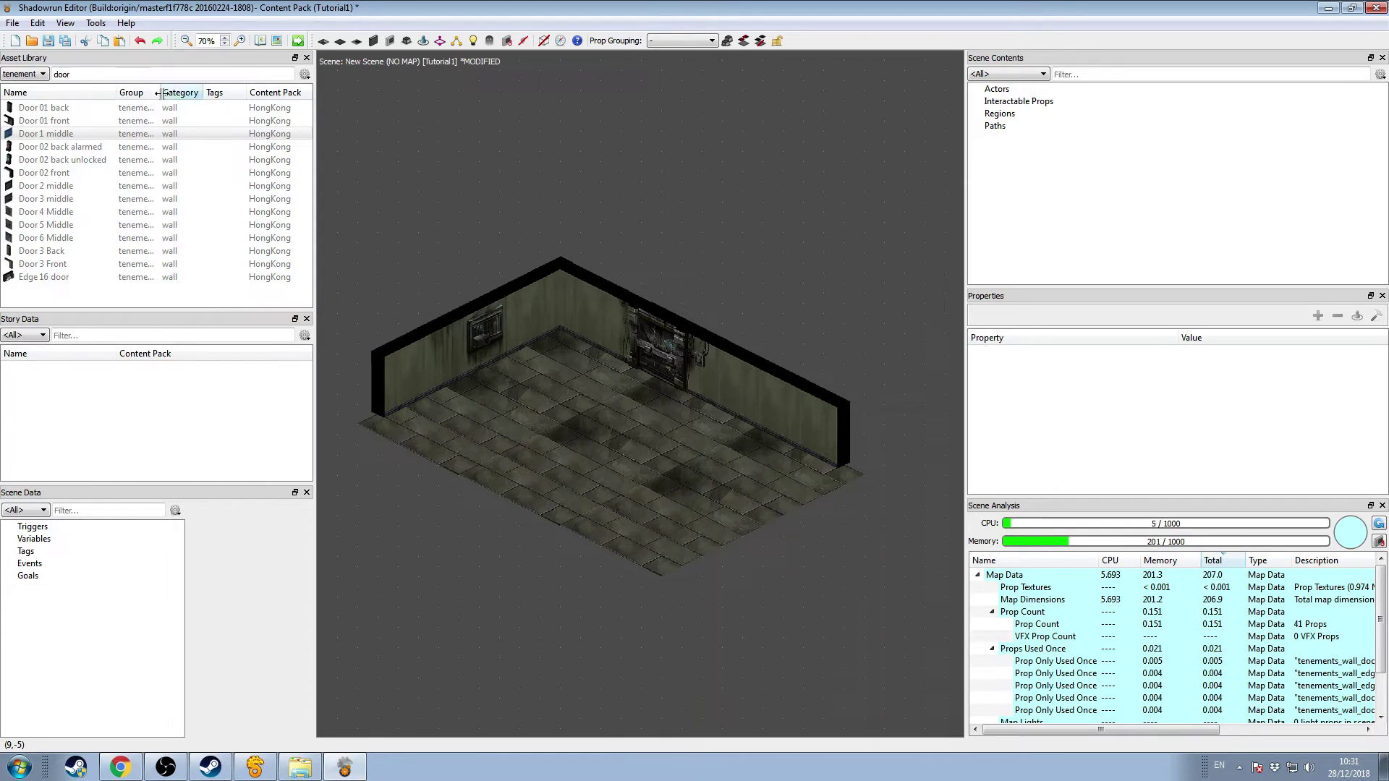
left_click(30, 74)
left_click(22, 74)
type("black wall fill")
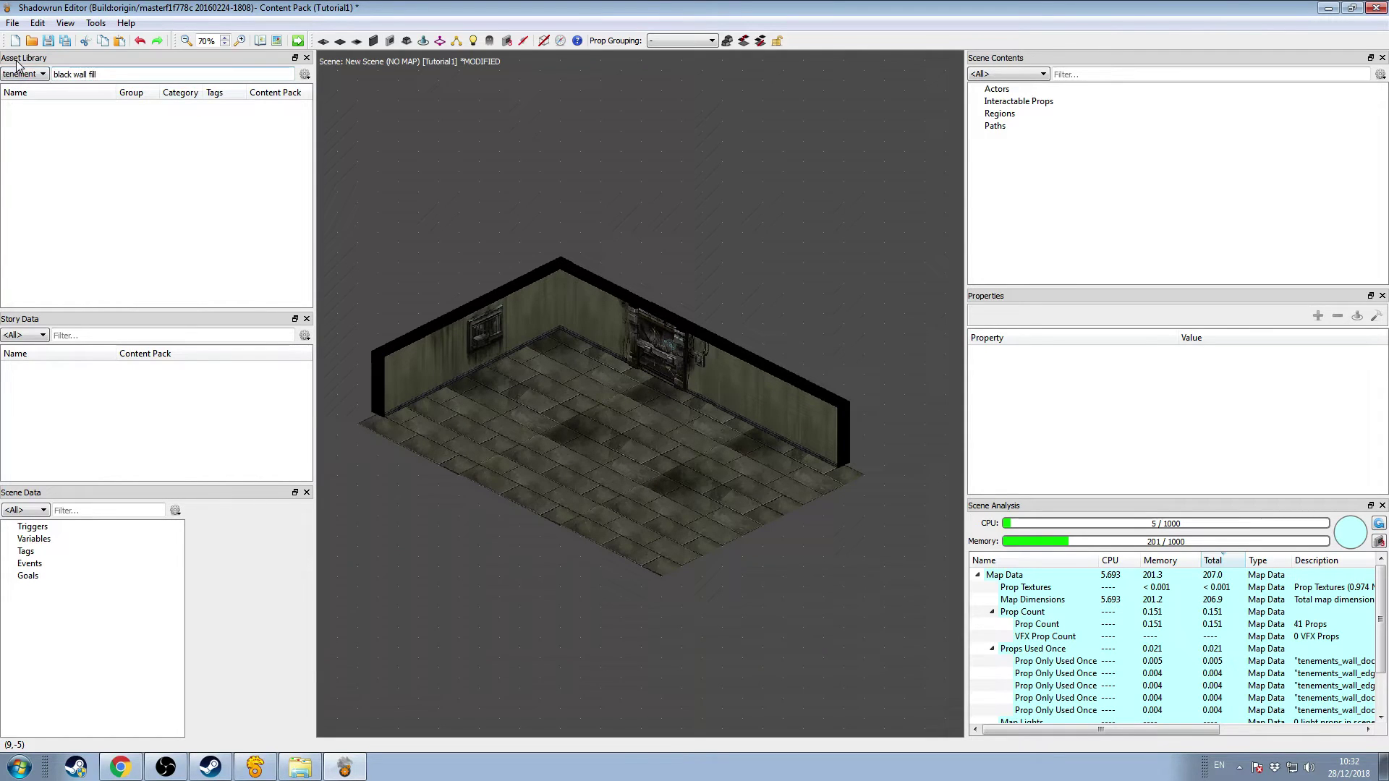
left_click(19, 74)
scroll(19, 130, "up", 10)
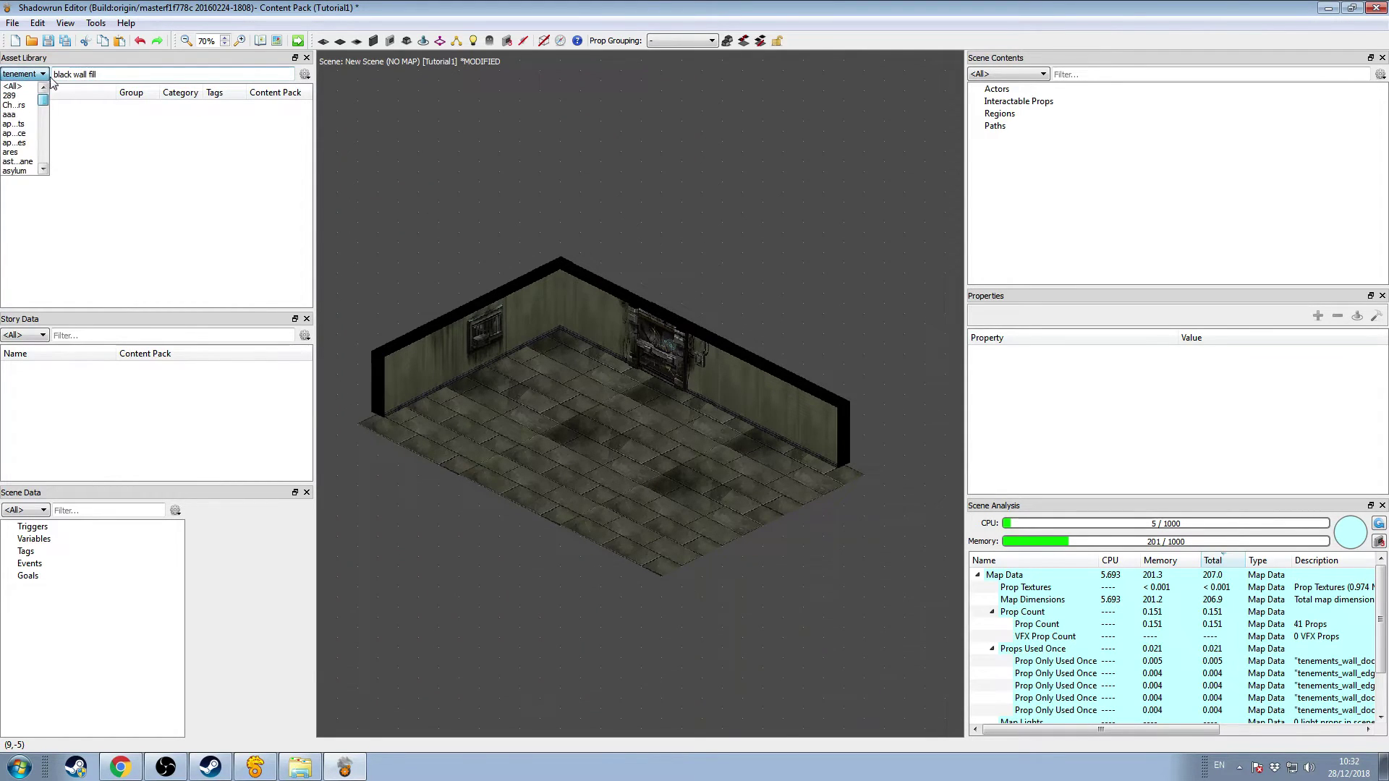
left_click(14, 86)
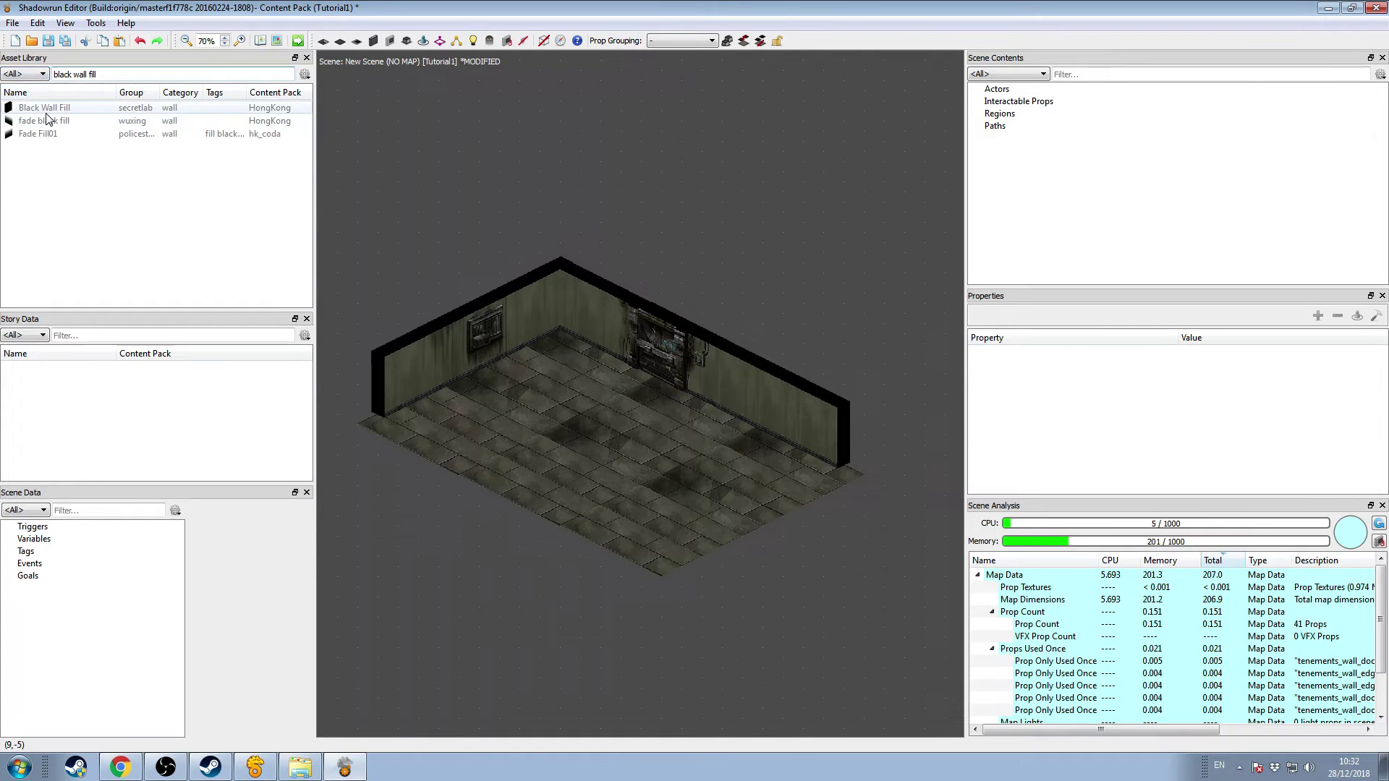
Step: Place Black Wall Fill pieces end to end along the floor's lower-left edge, from its outer corner to the front corner
left_click_drag(46, 113, 397, 432)
left_click(399, 437)
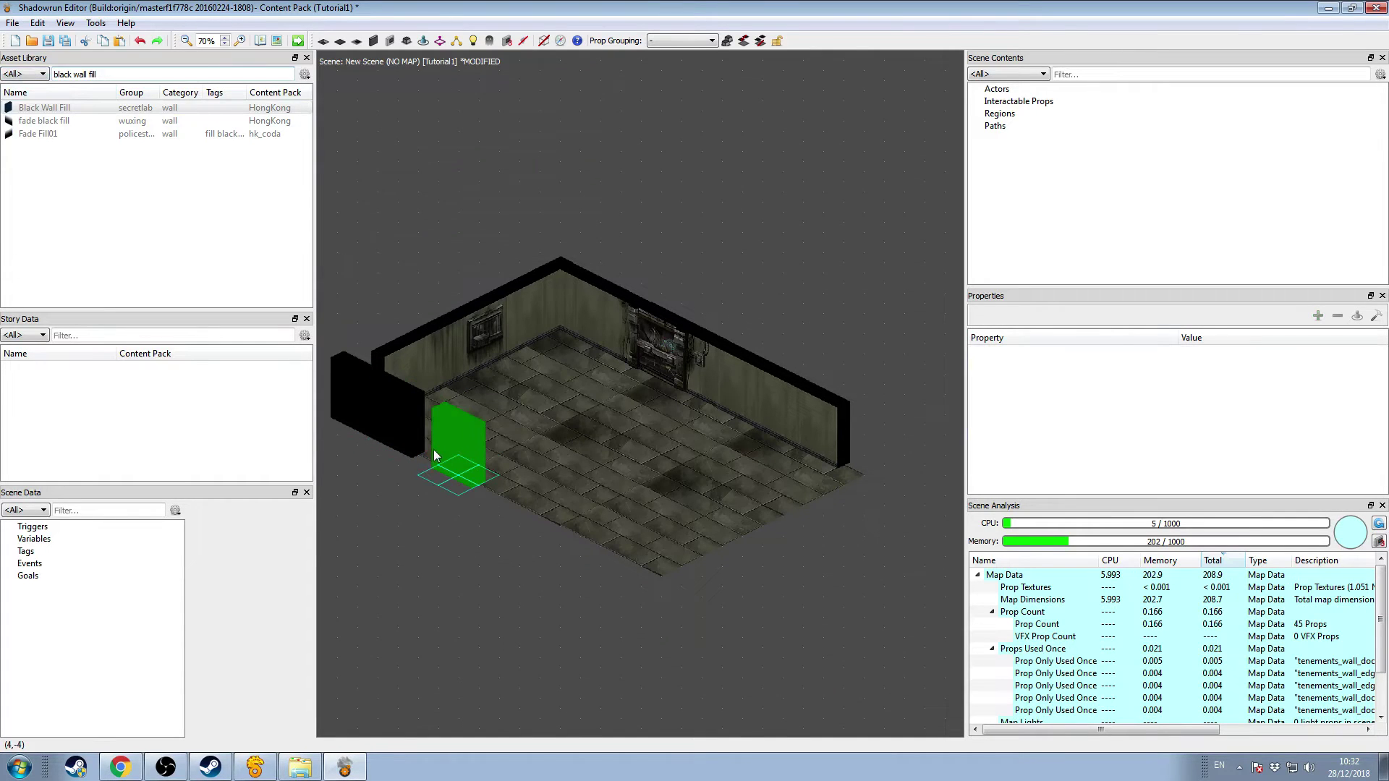
left_click(421, 455)
left_click(421, 456)
left_click(450, 460)
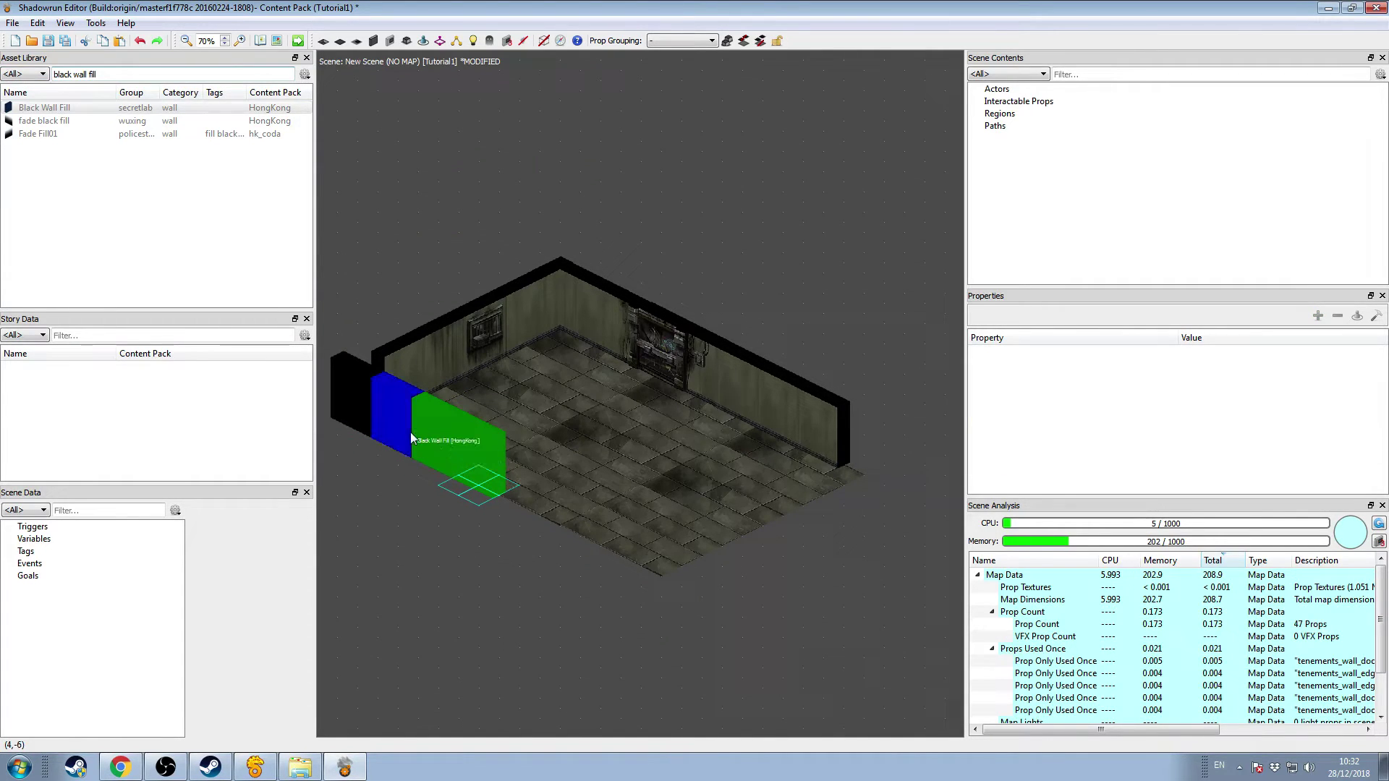
left_click_drag(369, 392, 520, 477, "ctrl")
left_click(622, 592)
left_click(641, 558)
left_click(640, 563)
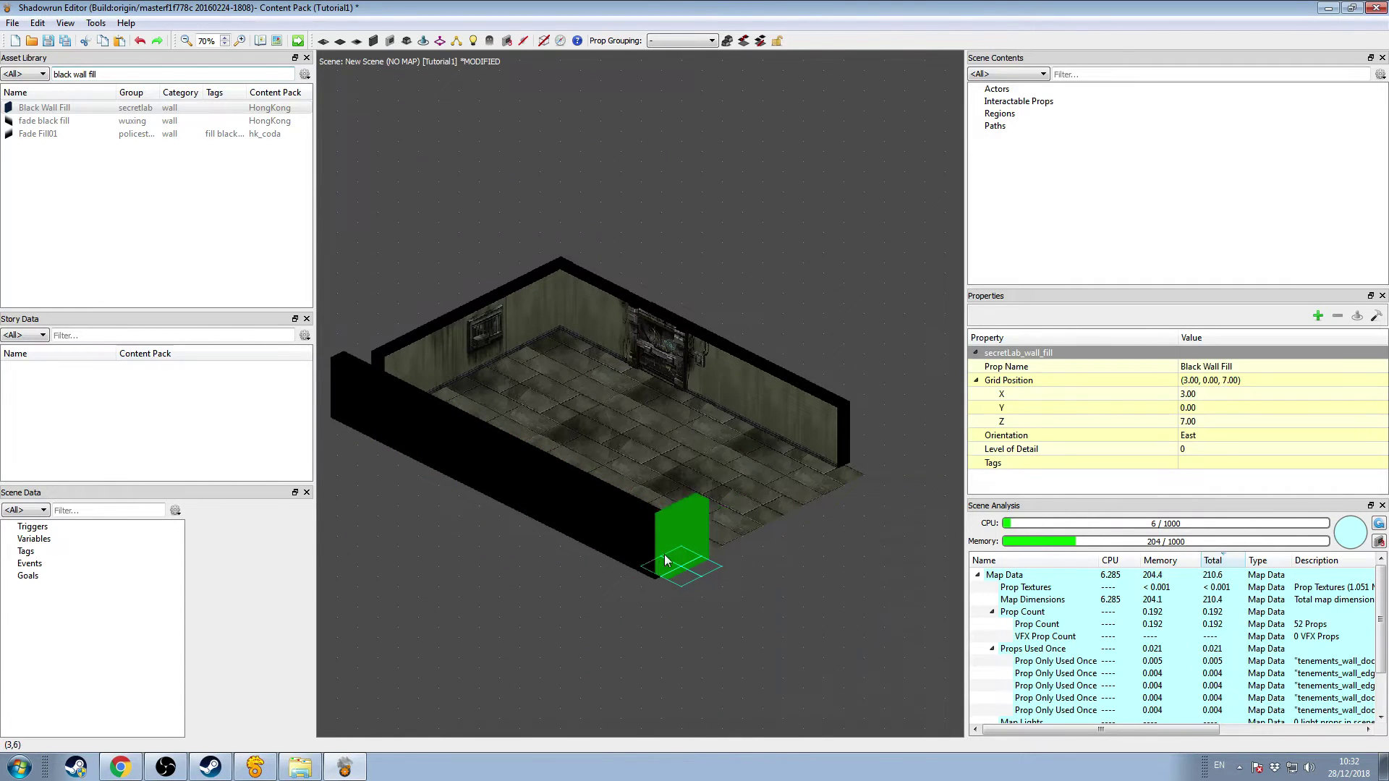
Step: Line the floor's lower-right edge with East-facing Black Wall Fill pieces from the front corner past the outer corner
left_click(664, 554)
left_click(718, 524)
left_click(738, 506)
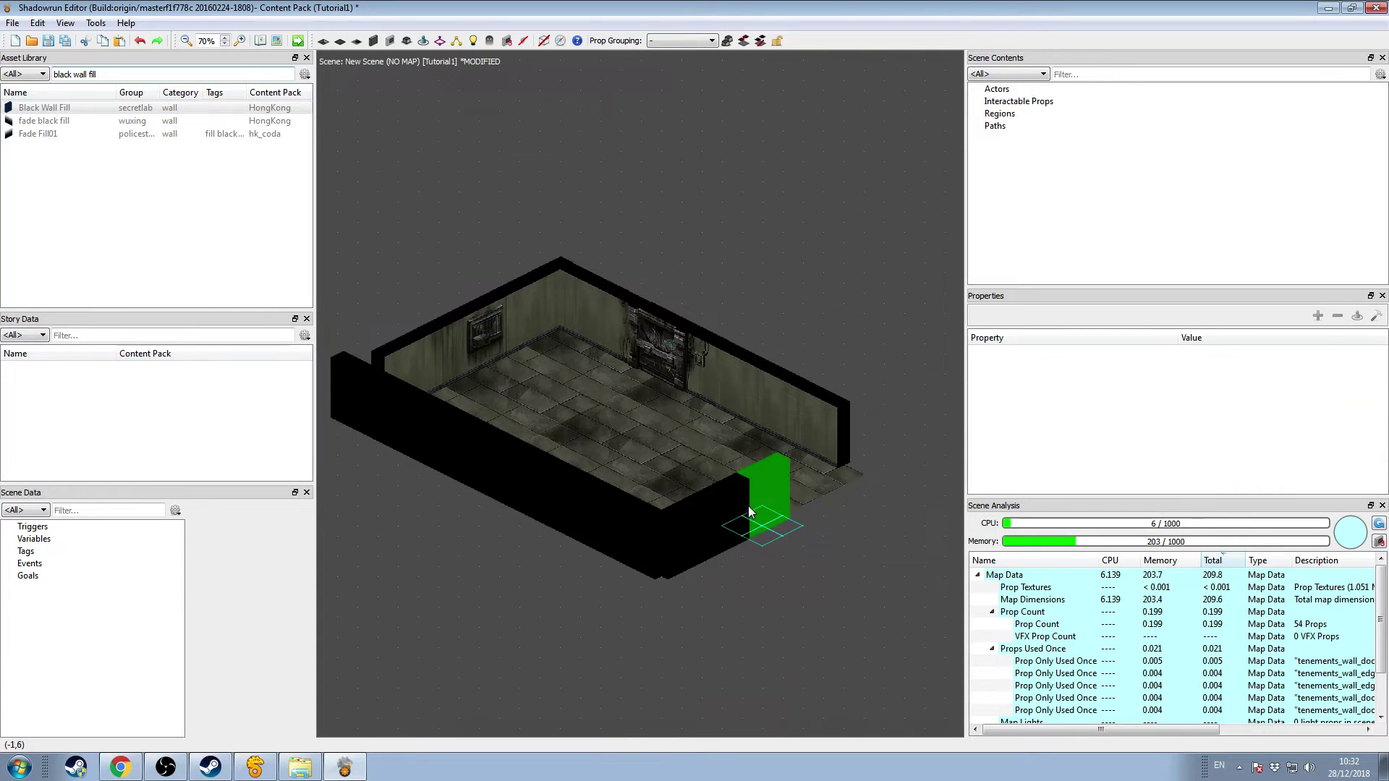
left_click(761, 505)
left_click(800, 475)
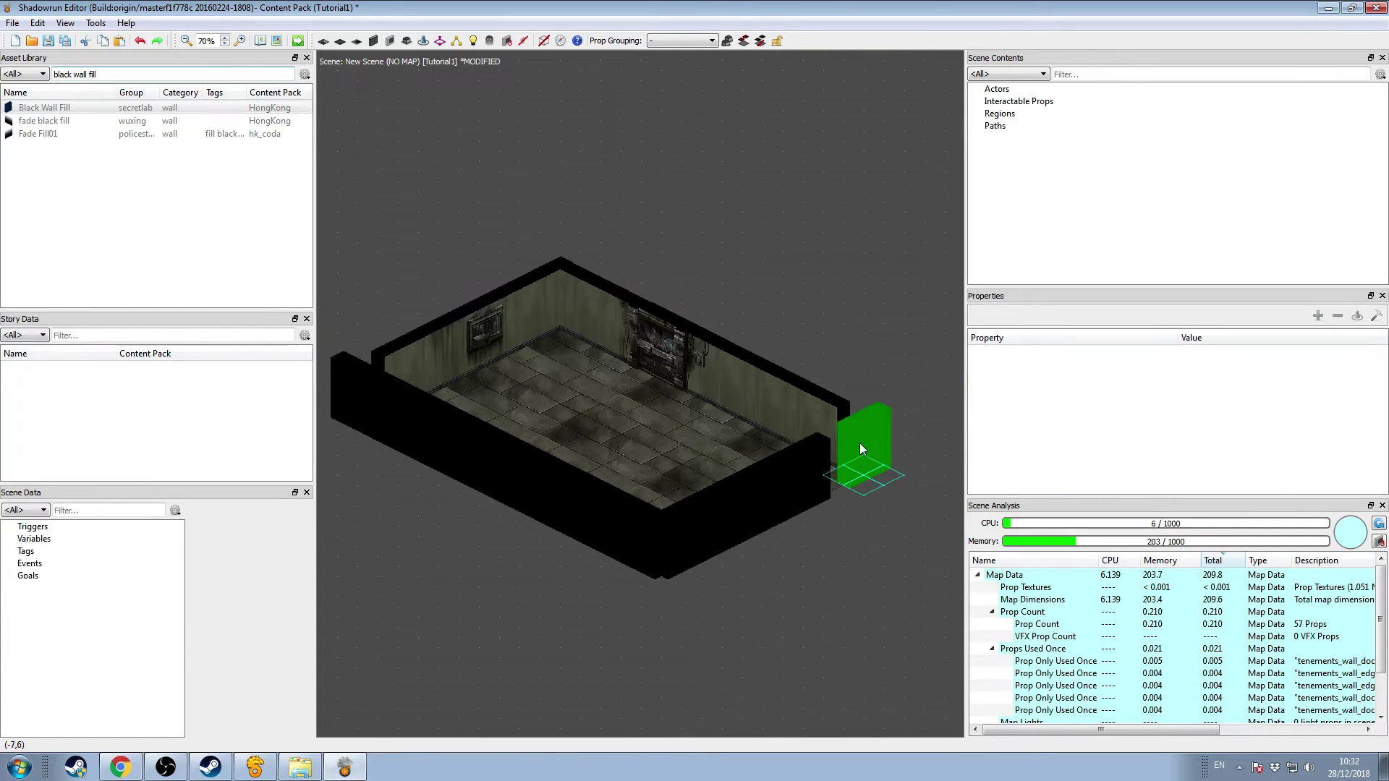
left_click(845, 450)
left_click(849, 453)
left_click(891, 427)
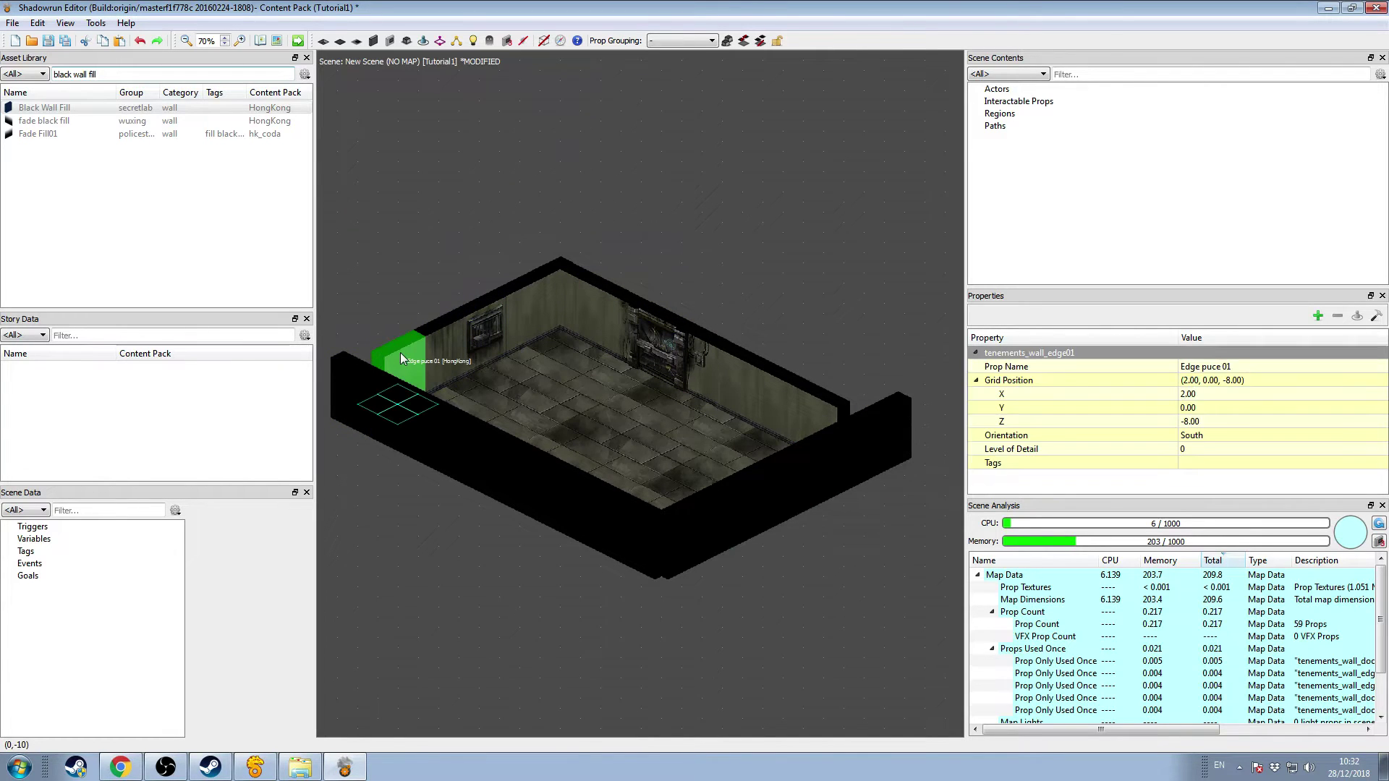
Step: Extend the outer ends of both back walls with further Edge puce 01 pieces to meet the black wall fill
left_click(381, 368)
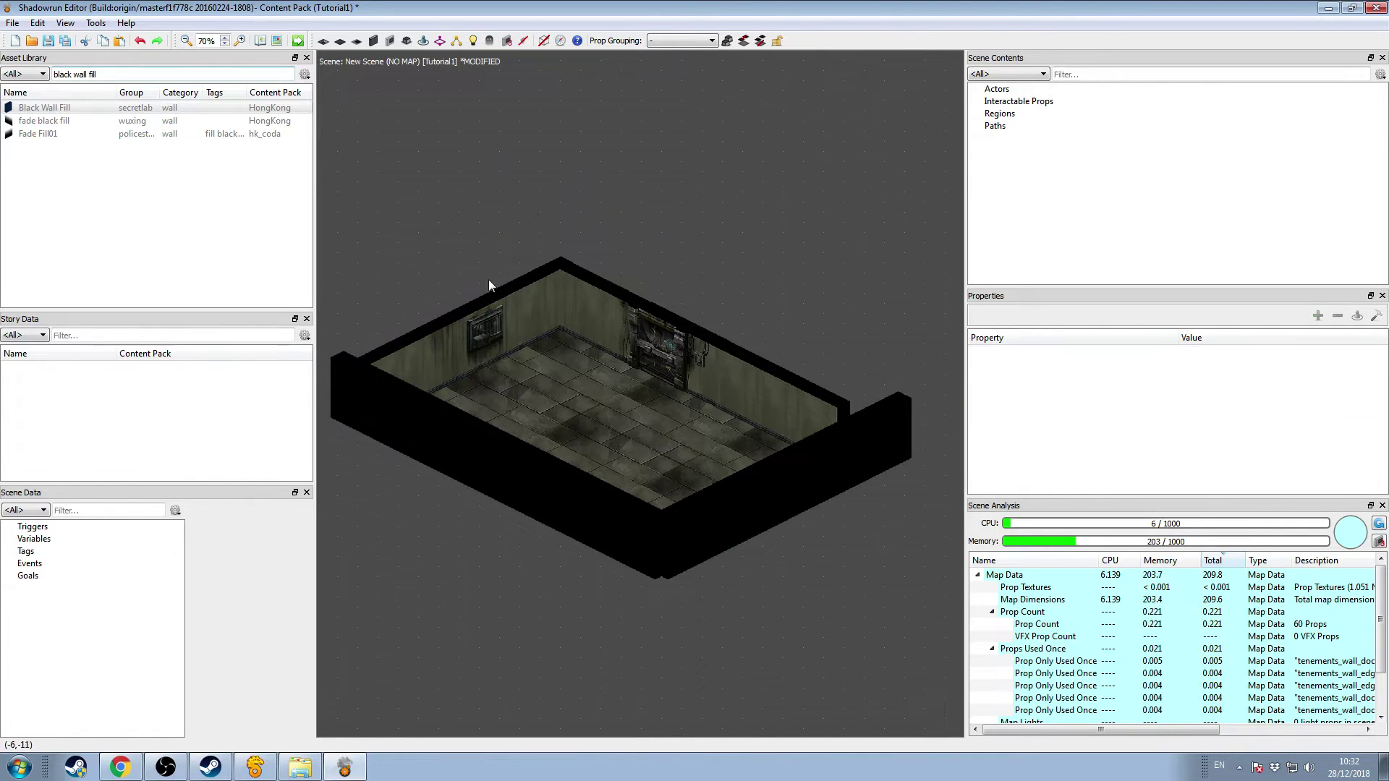
left_click(817, 406)
left_click(849, 412)
Step: Save the scene under the name "c01 - s01 - FirstMap" and select it in the story data
left_click(12, 24)
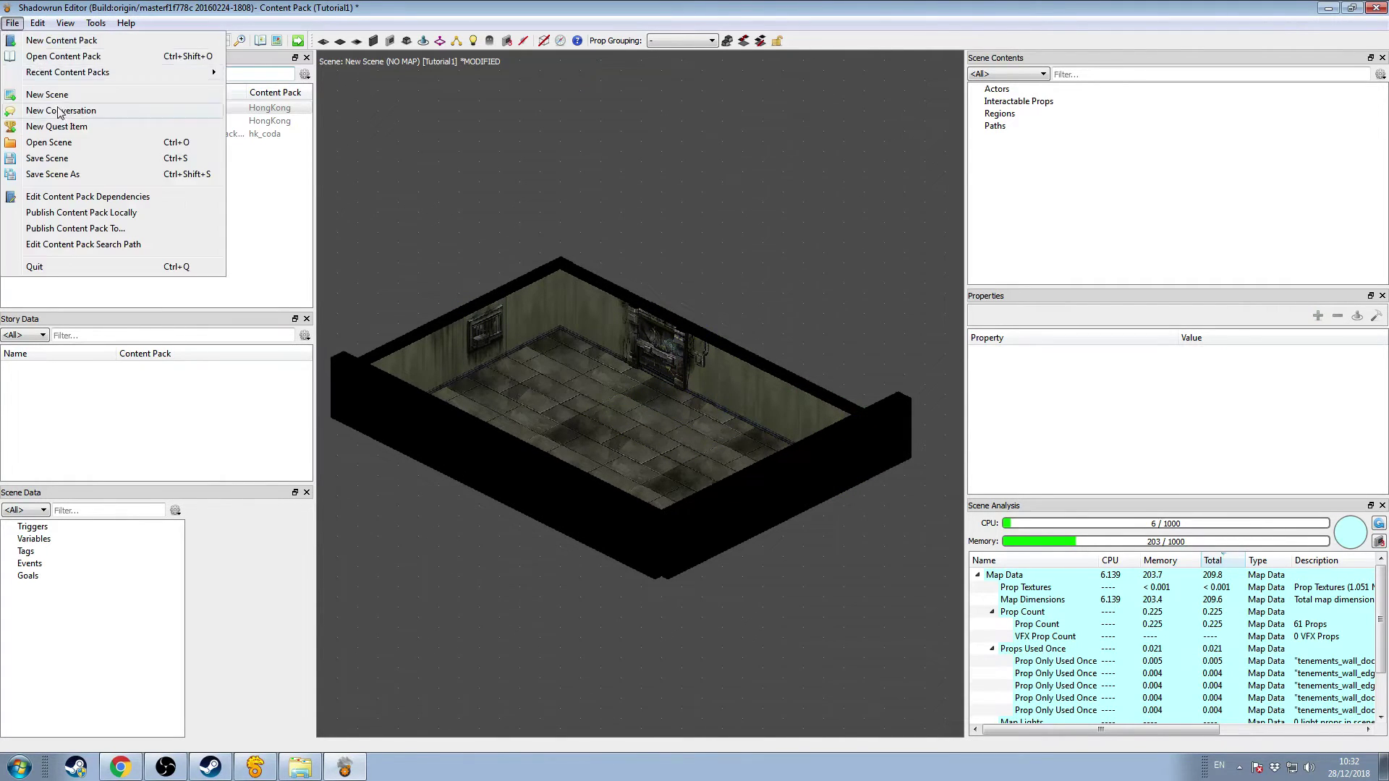
left_click(97, 175)
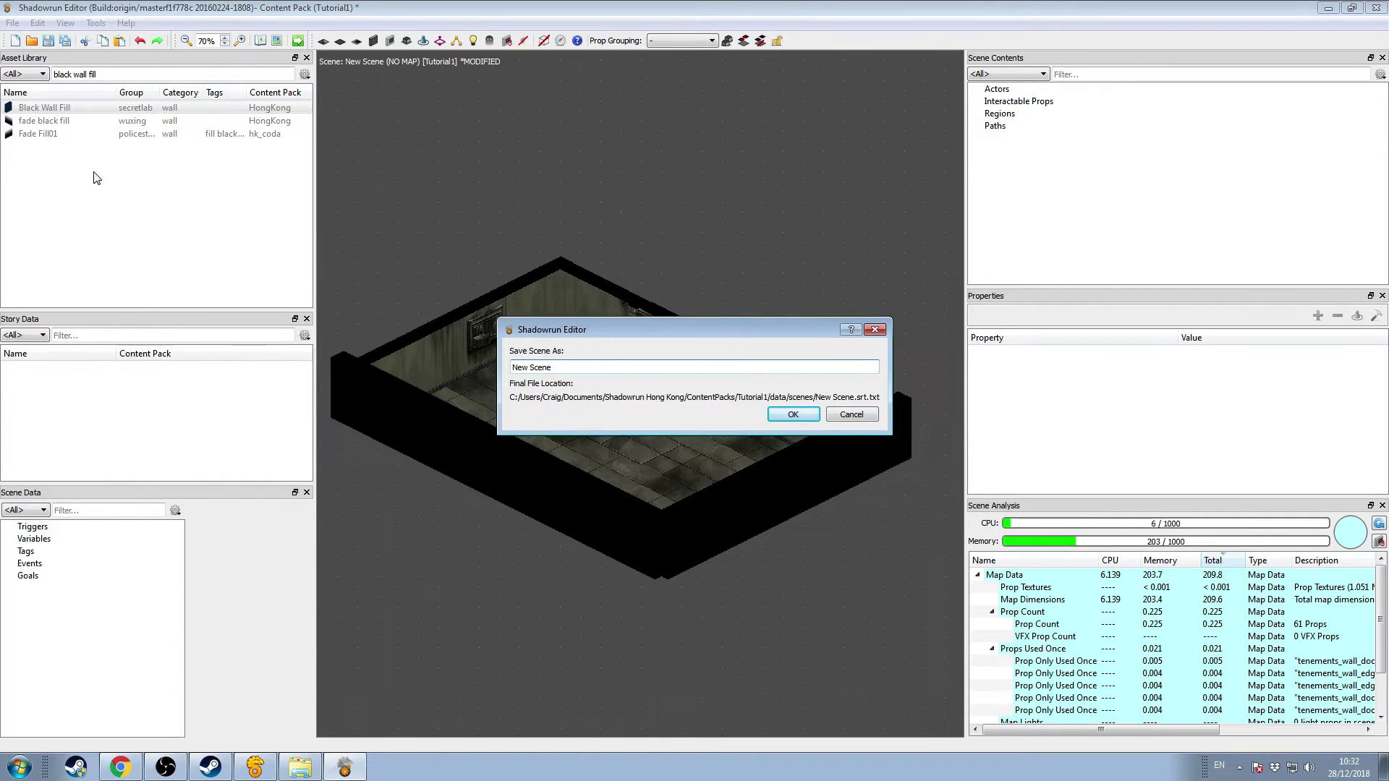
key("ctrl+a")
type("c01 - s01 - FirstMap")
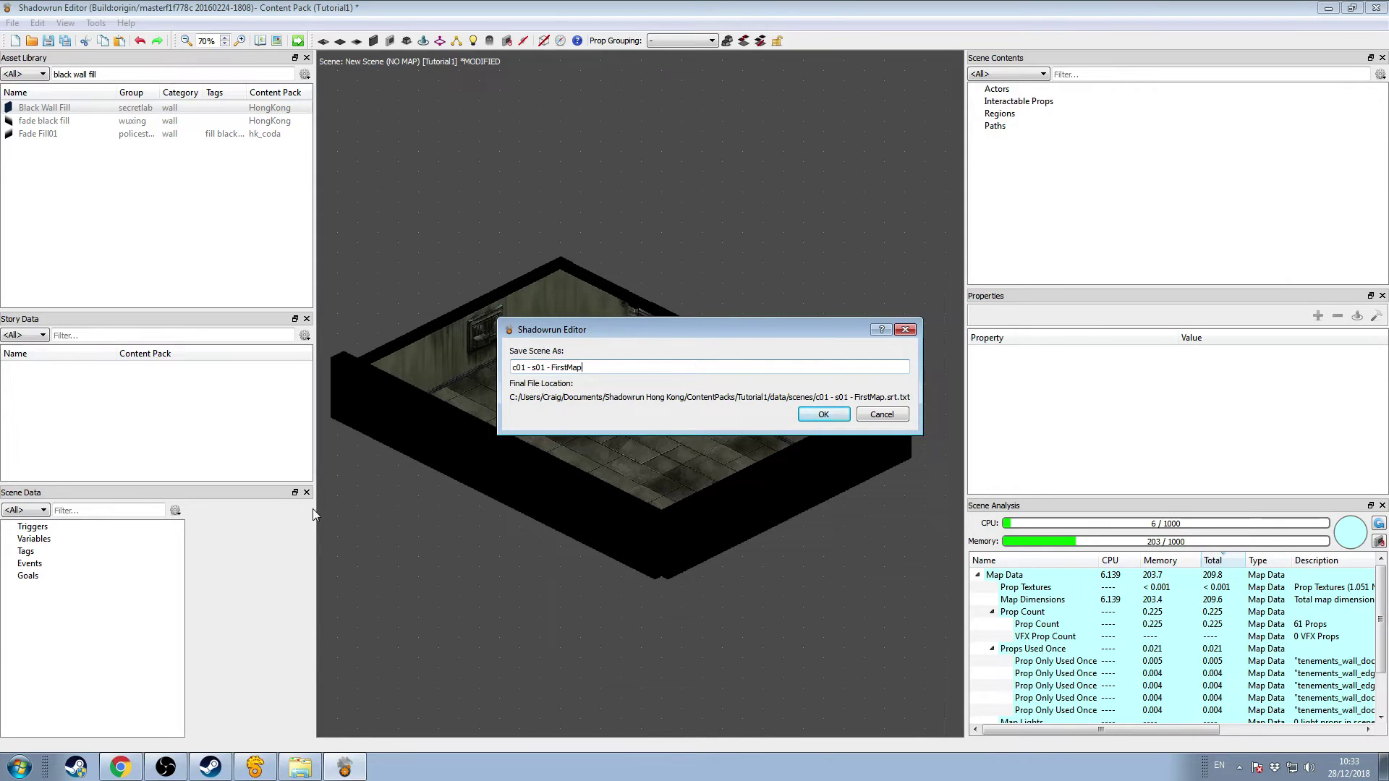
left_click_drag(552, 368, 510, 368)
left_click(529, 367)
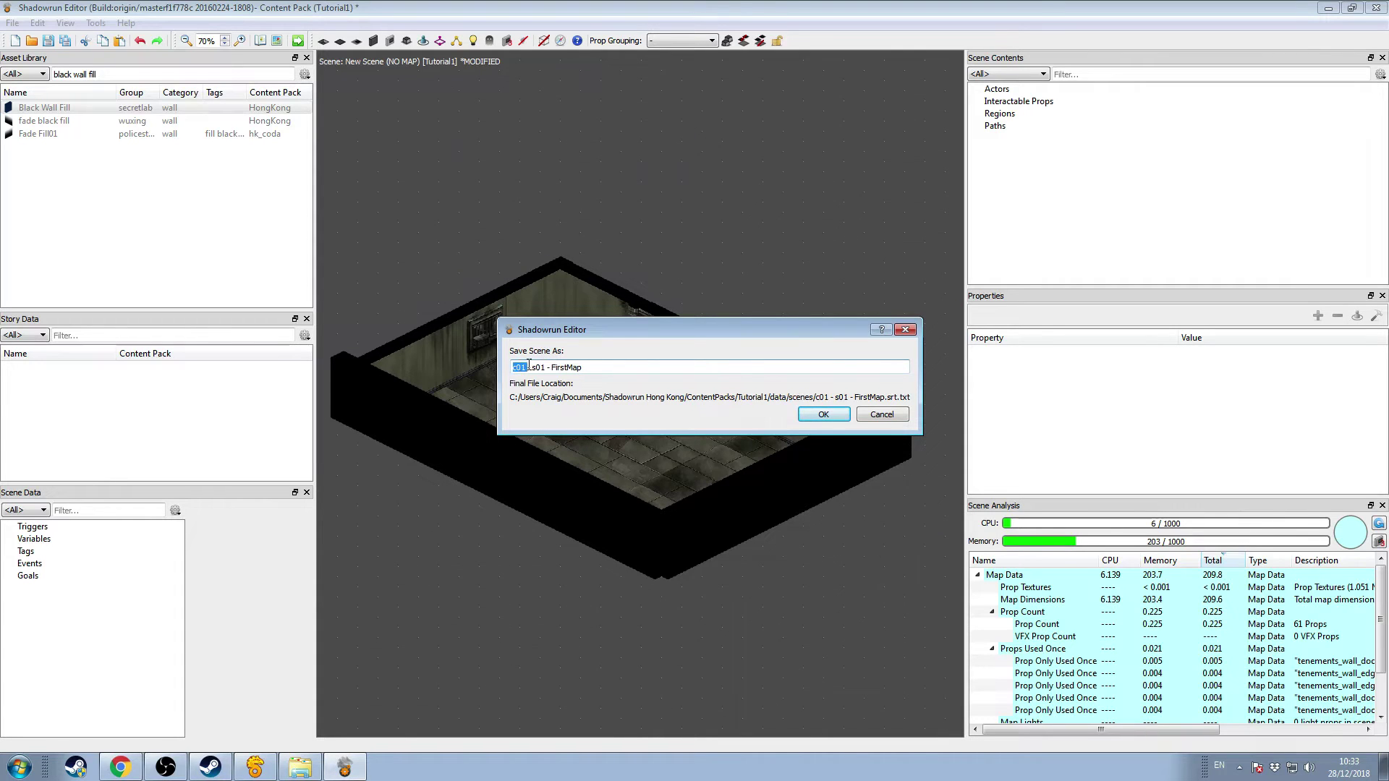
left_click_drag(604, 367, 498, 371)
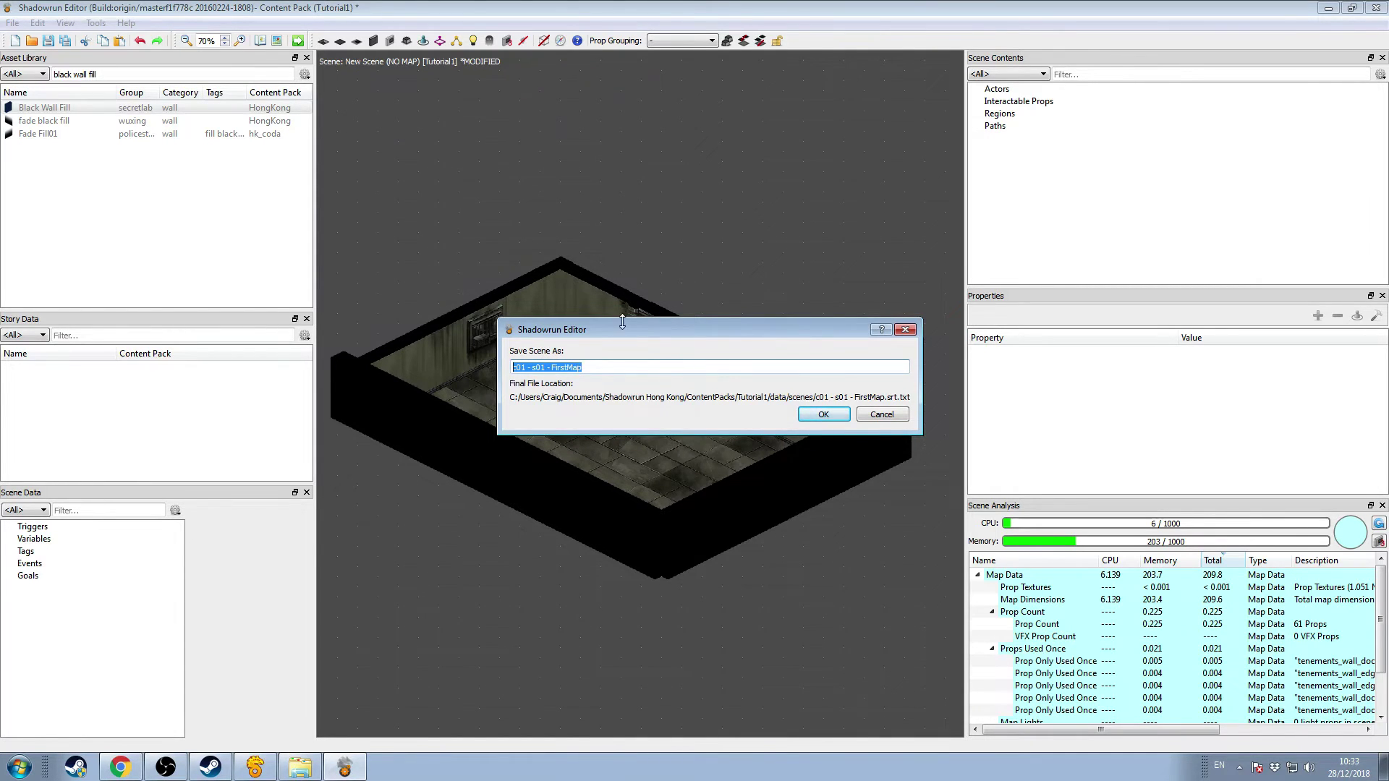
left_click(645, 365)
left_click(824, 416)
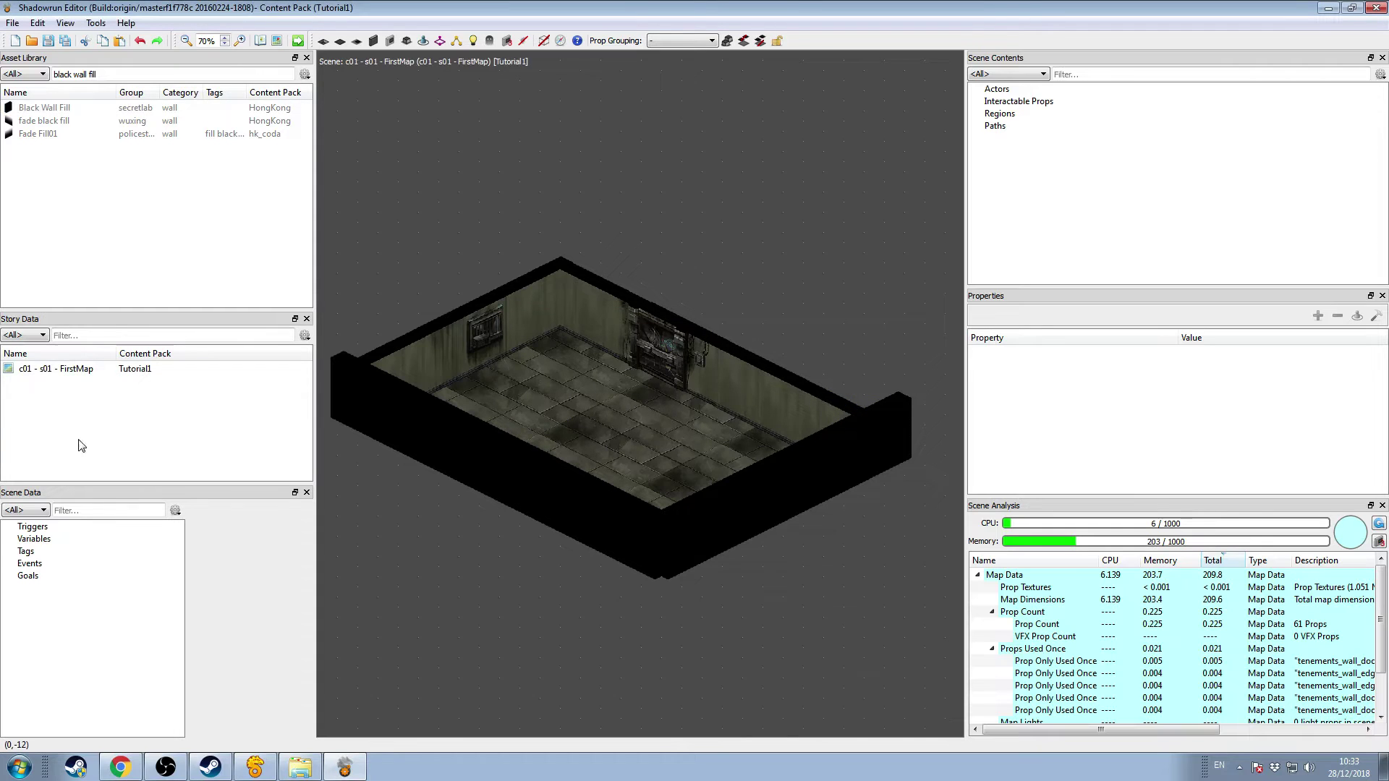
left_click(50, 370)
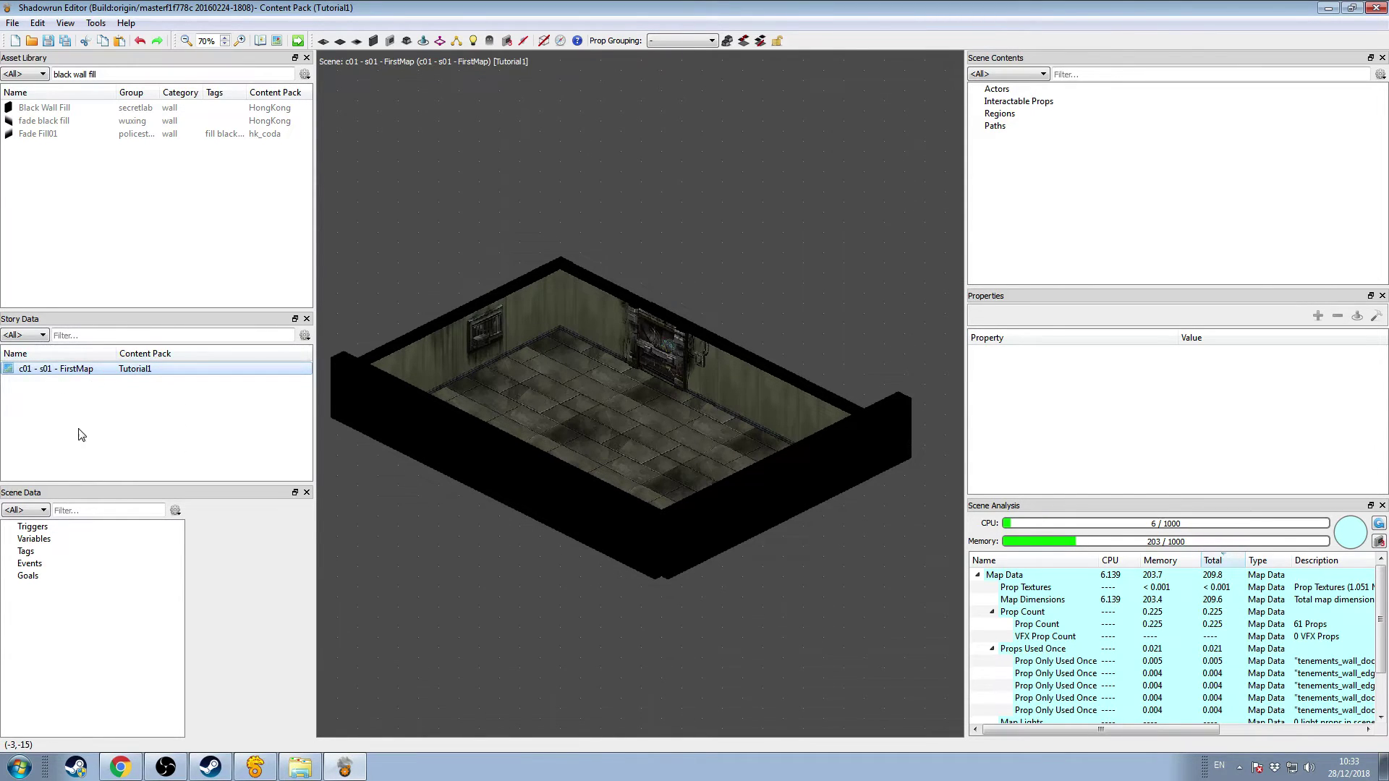
Step: Clear the asset library filter and place a Player Spawner on the floor inside the room at grid position (-1, 0, -3)
middle_click_drag(506, 197, 553, 184)
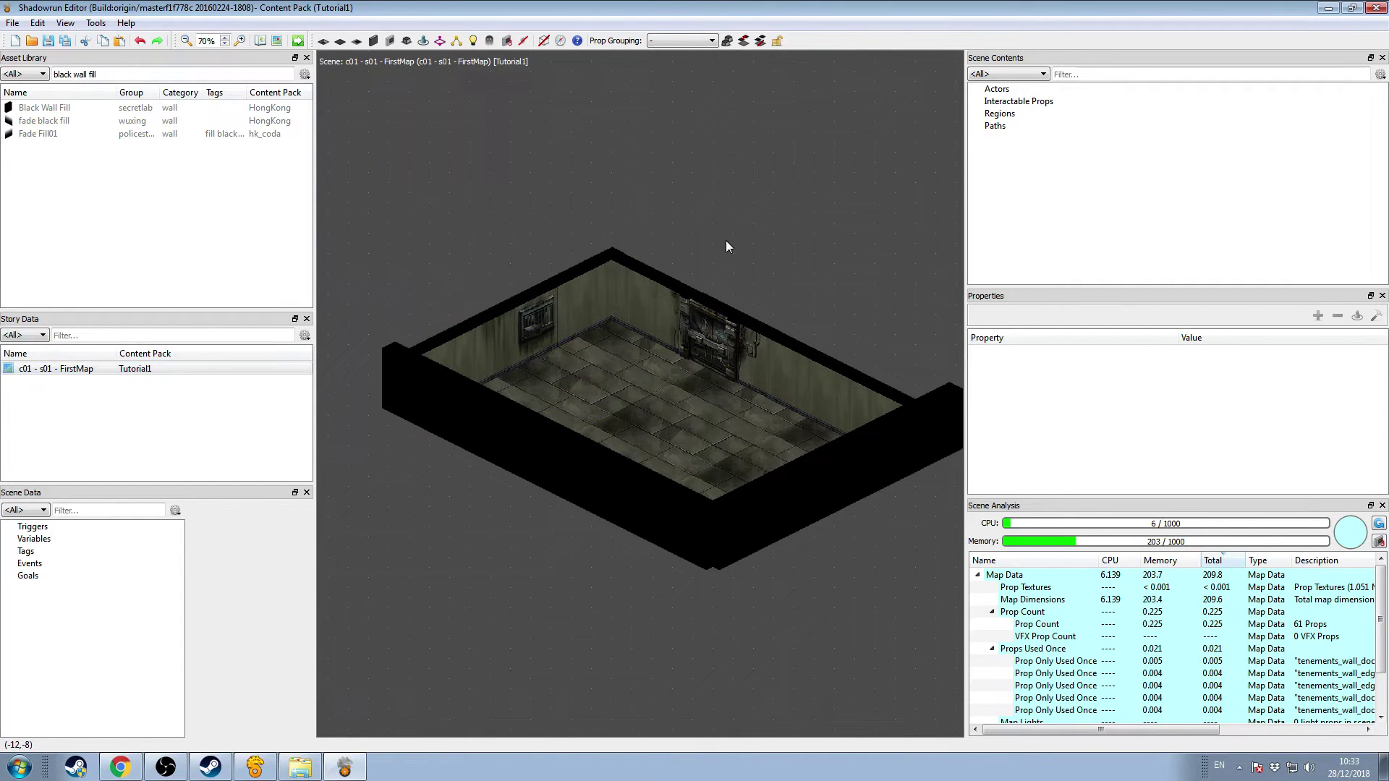
left_click(112, 75)
key("ctrl+a")
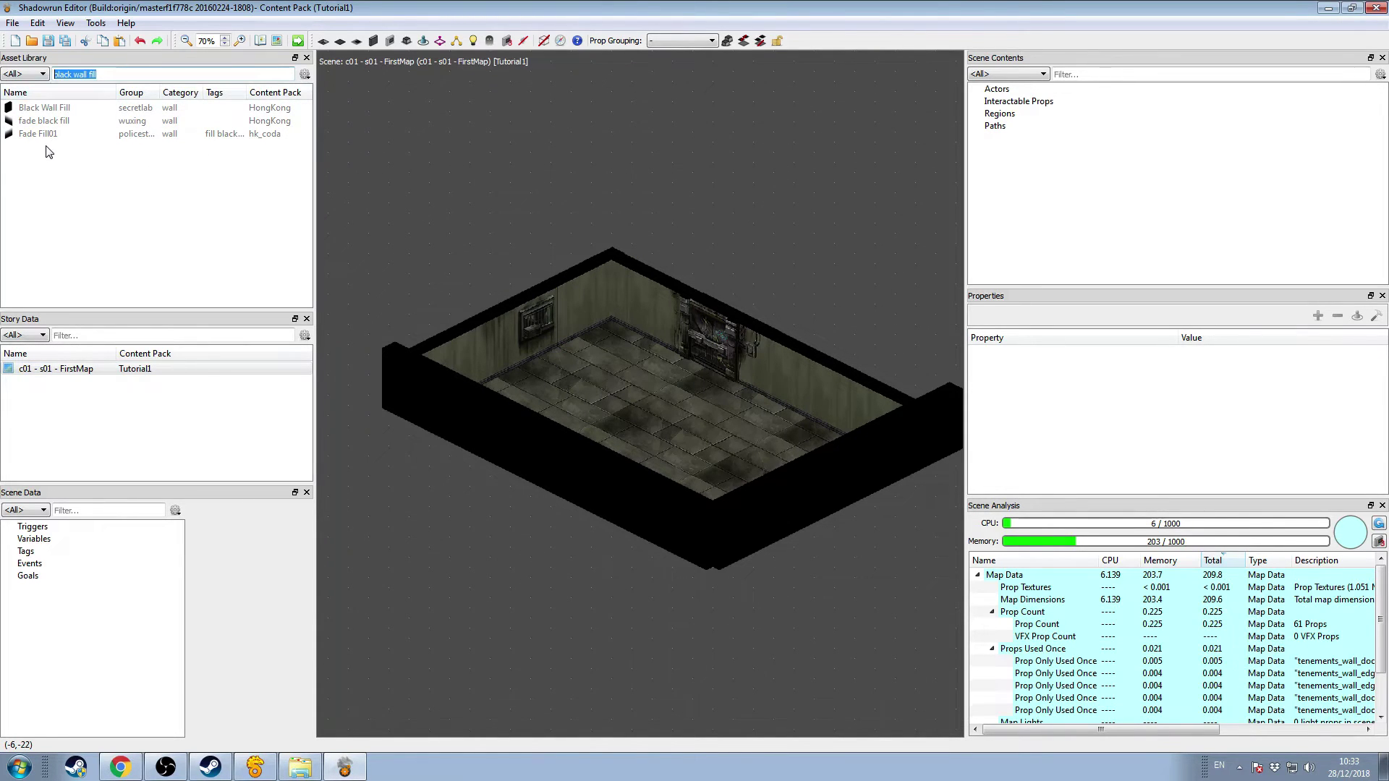
key("BackSpace")
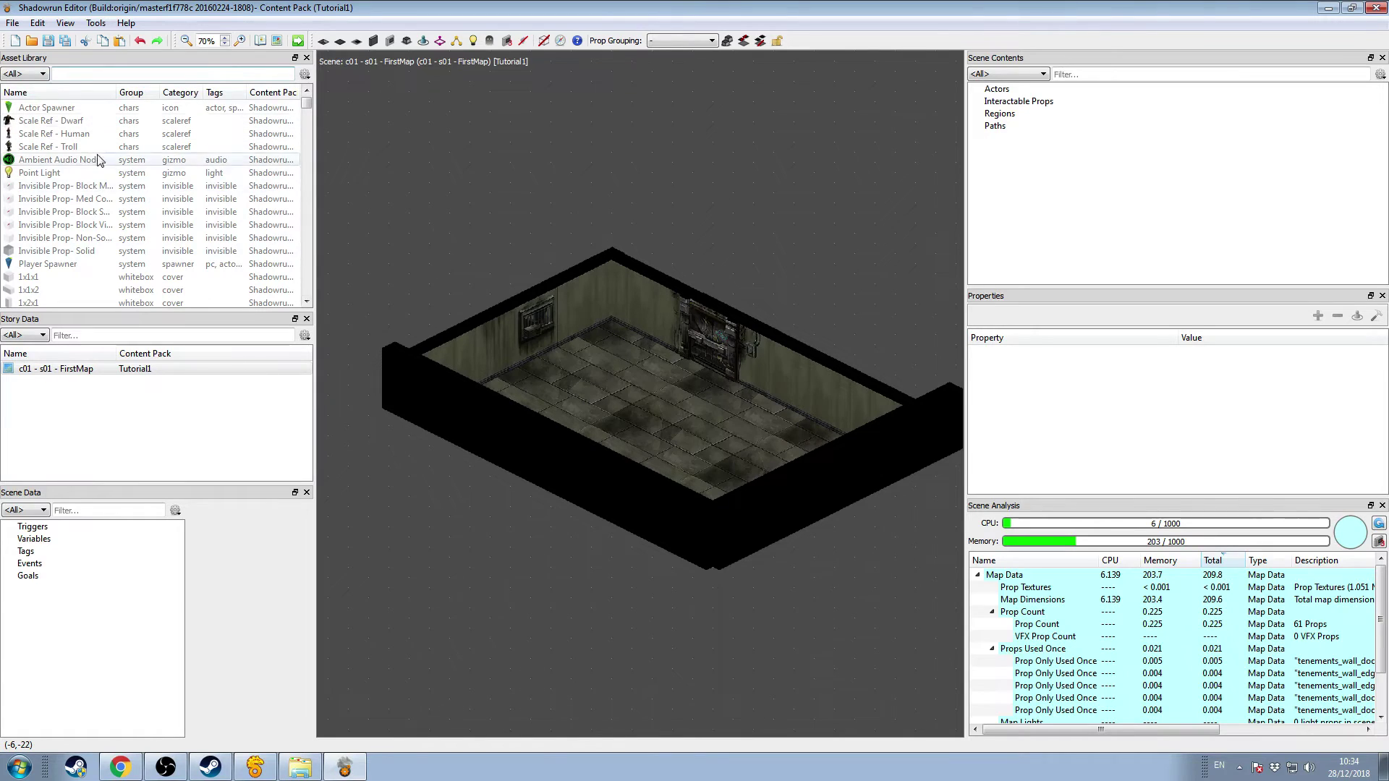
left_click(72, 265)
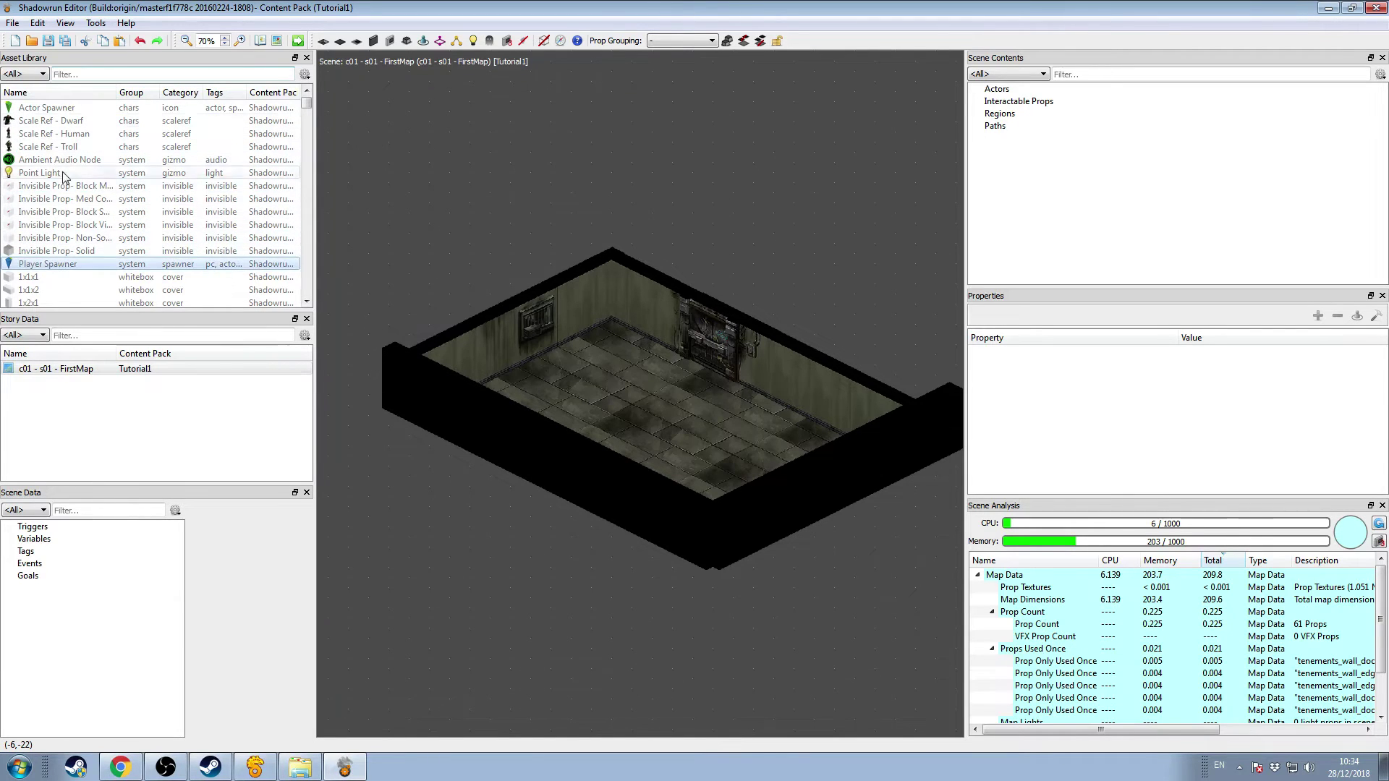
left_click_drag(116, 265, 631, 391)
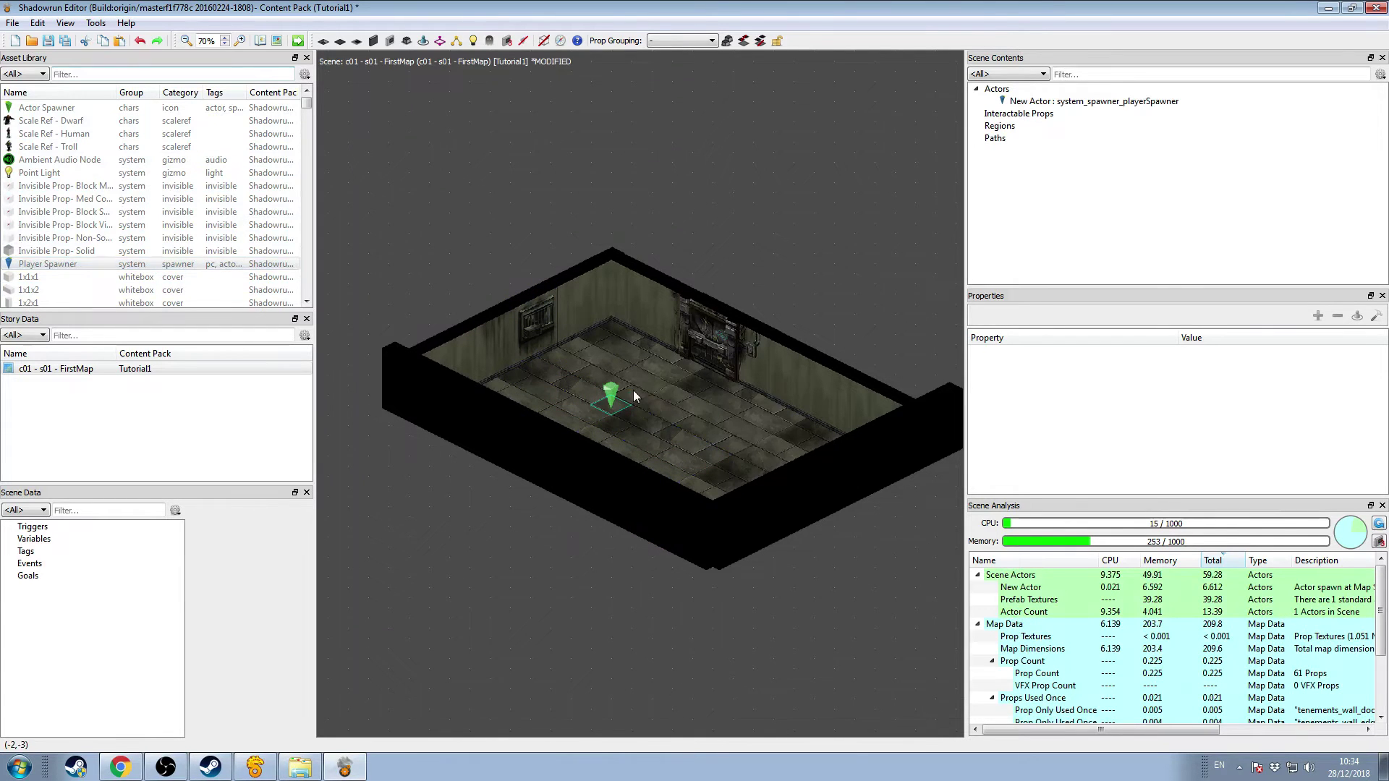
left_click(705, 210)
Step: Delete the Black Wall Fill piece that protrudes beyond the end of the upper-right wall
middle_click_drag(701, 190, 685, 209)
left_click(932, 433)
key("Delete")
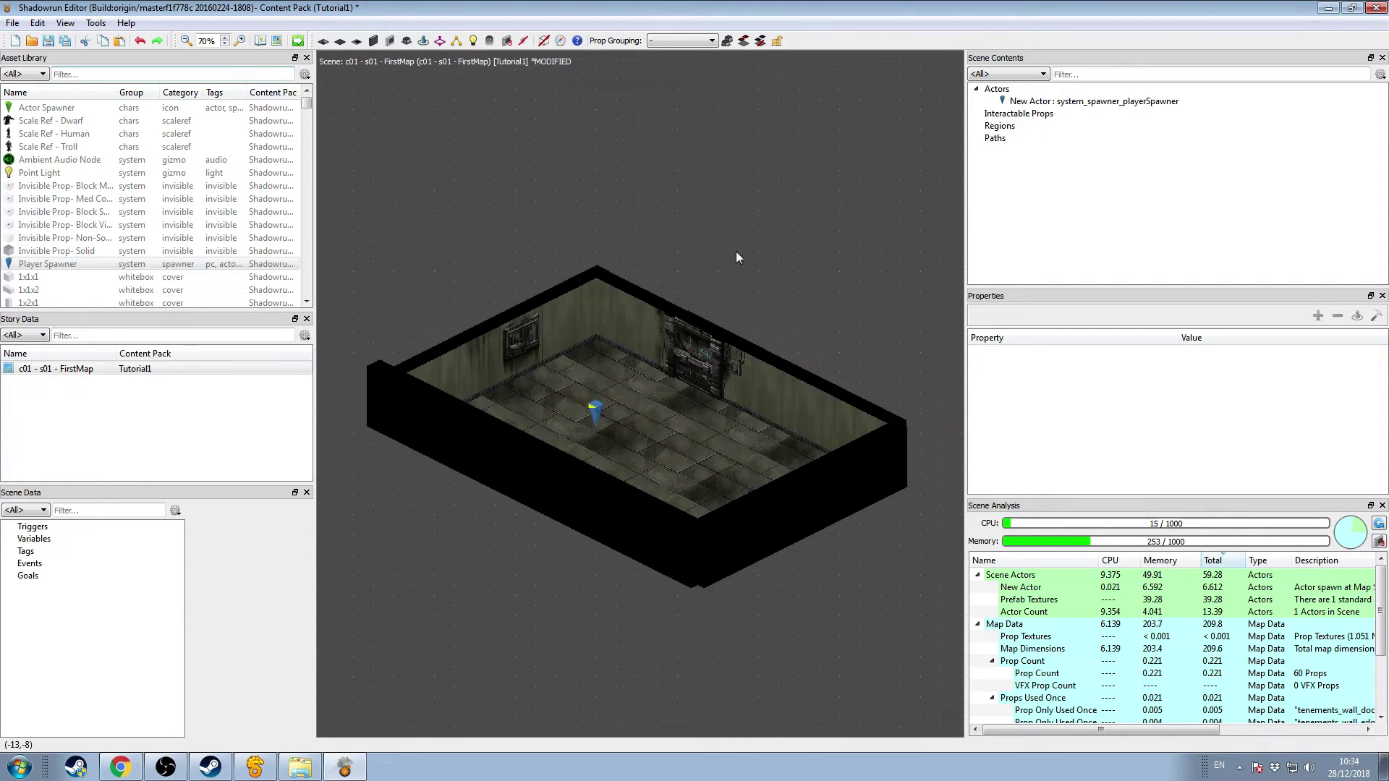
Step: Add a new region to the scene and move its marker clear of the walls, beyond the room's back corner
middle_click_drag(705, 272, 706, 285)
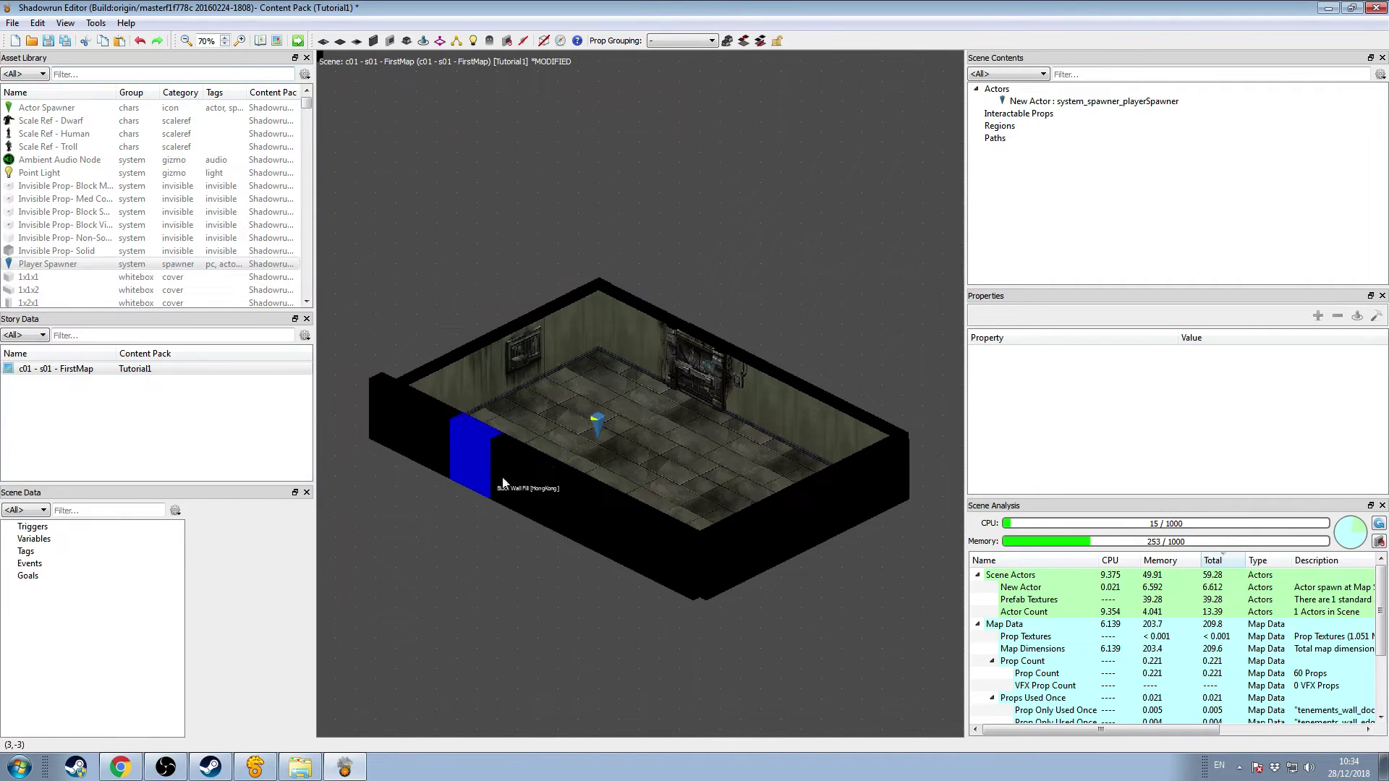
right_click(1010, 129)
left_click(1031, 136)
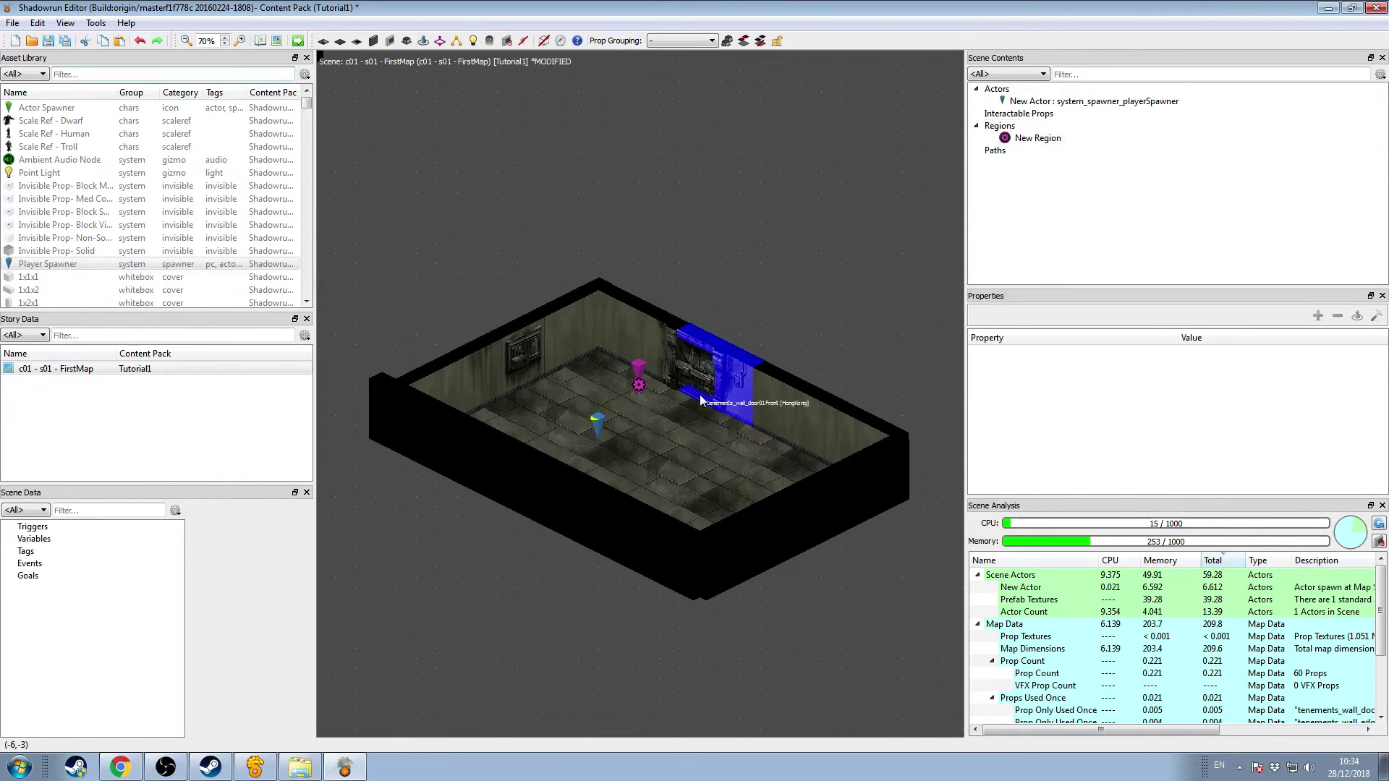
scroll(700, 383, "up", 4)
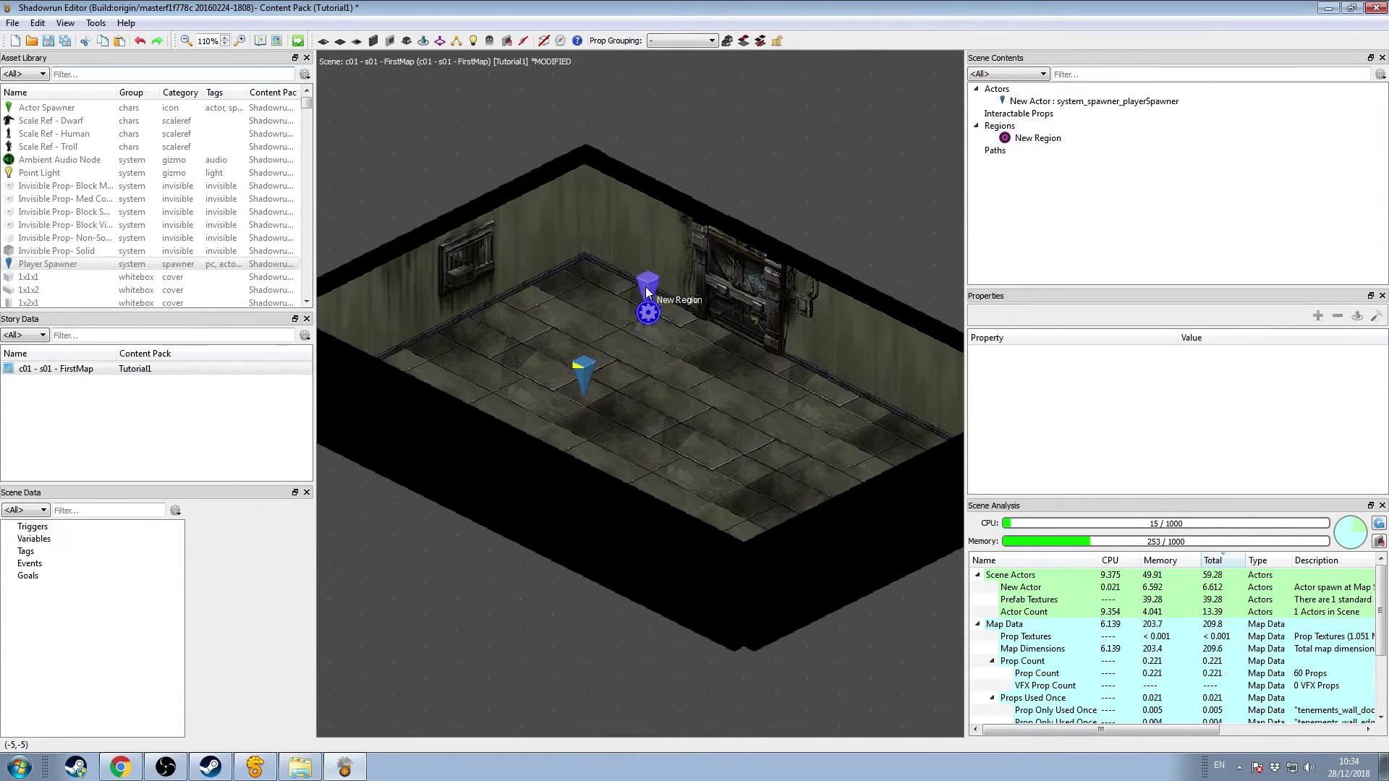
left_click_drag(646, 292, 564, 296)
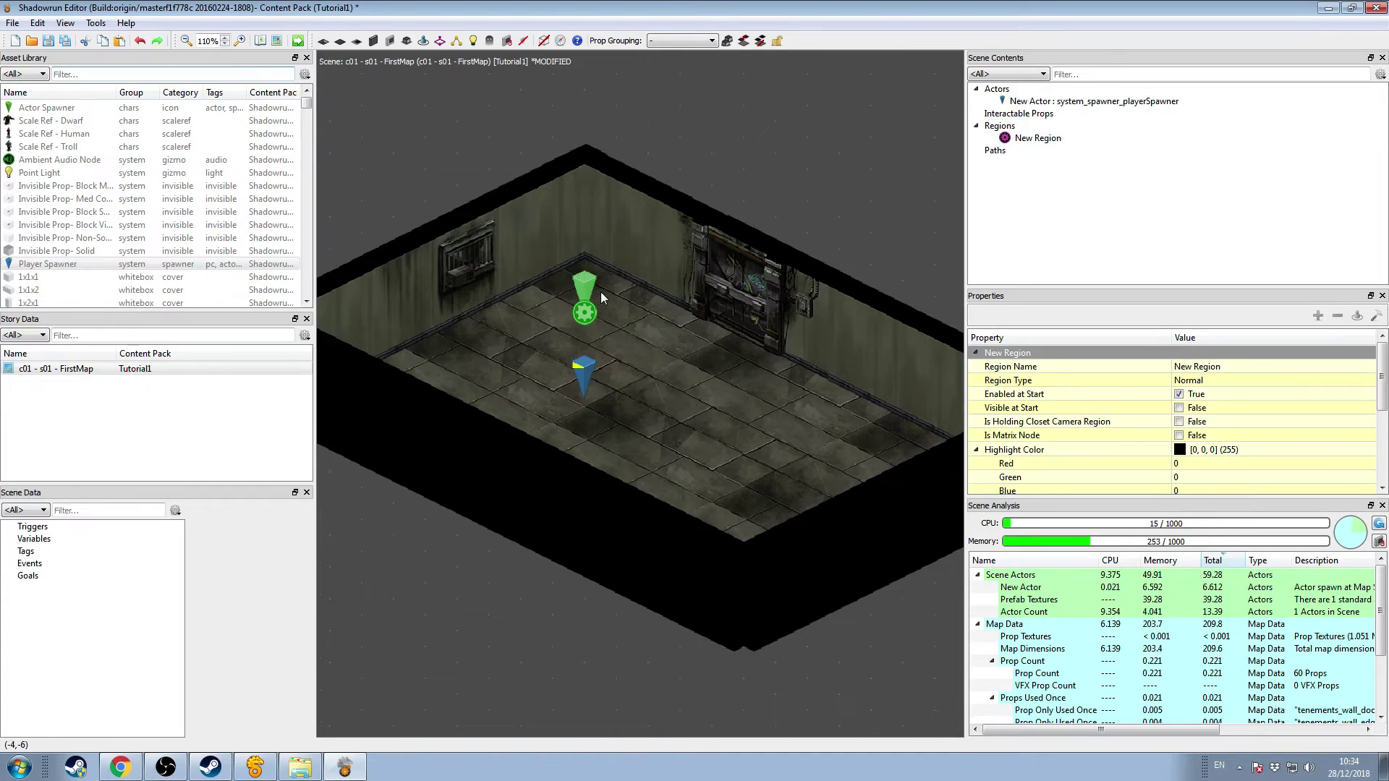
left_click(744, 181)
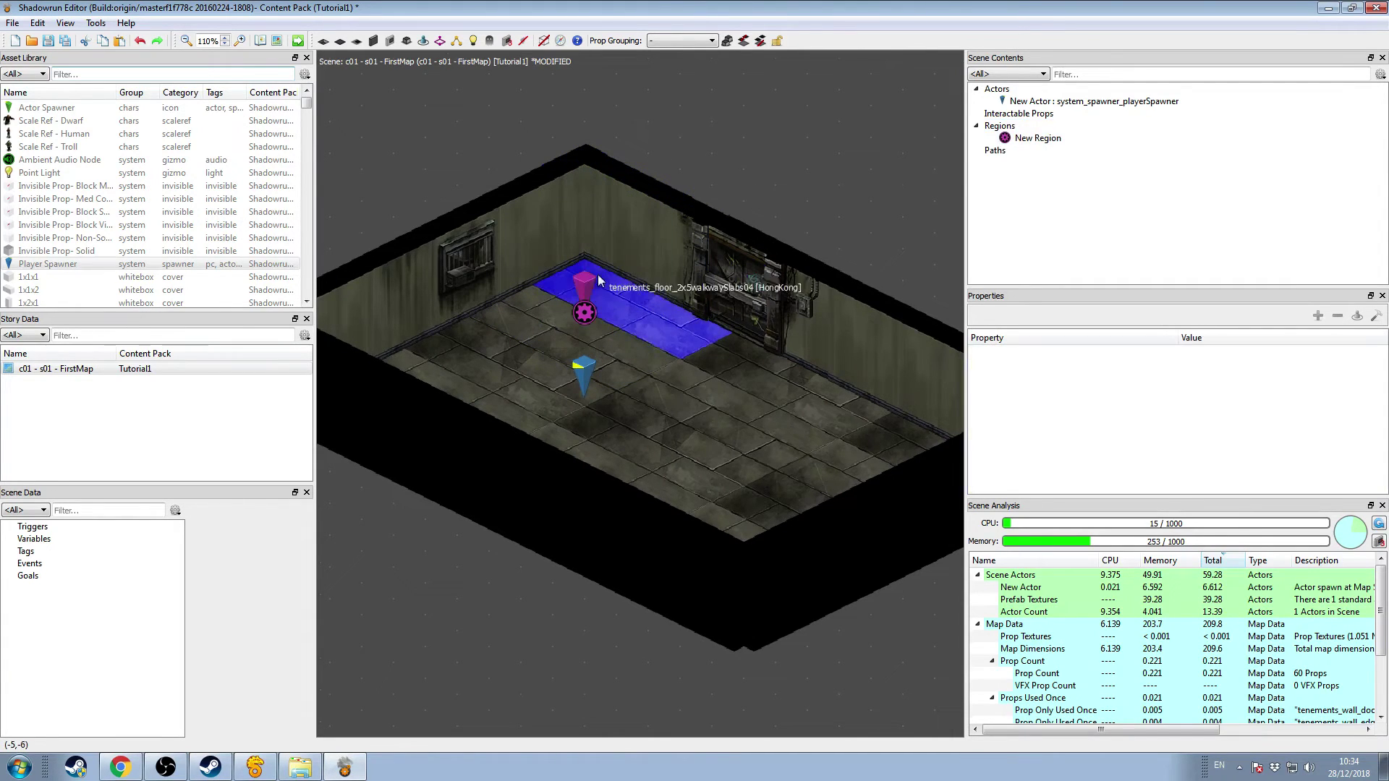
left_click_drag(581, 288, 583, 109)
left_click(711, 88)
mouse_move(731, 102)
middle_mouse_down()
mouse_move(717, 113)
mouse_move(726, 94)
middle_mouse_up()
scroll(718, 113, "down", 2)
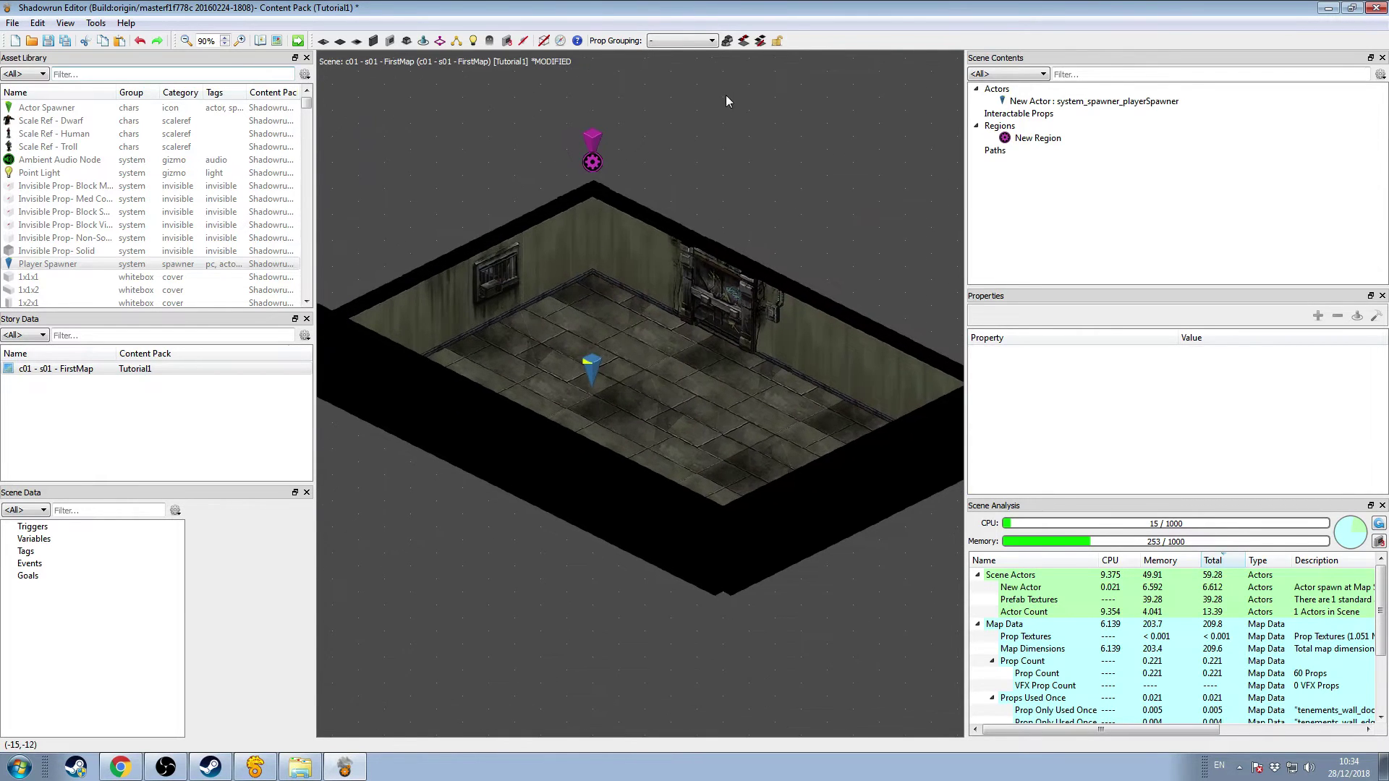
Step: Fade out the walls and stretch the new region from the floor's back corner to its front corner, covering the whole floor
left_click(375, 42)
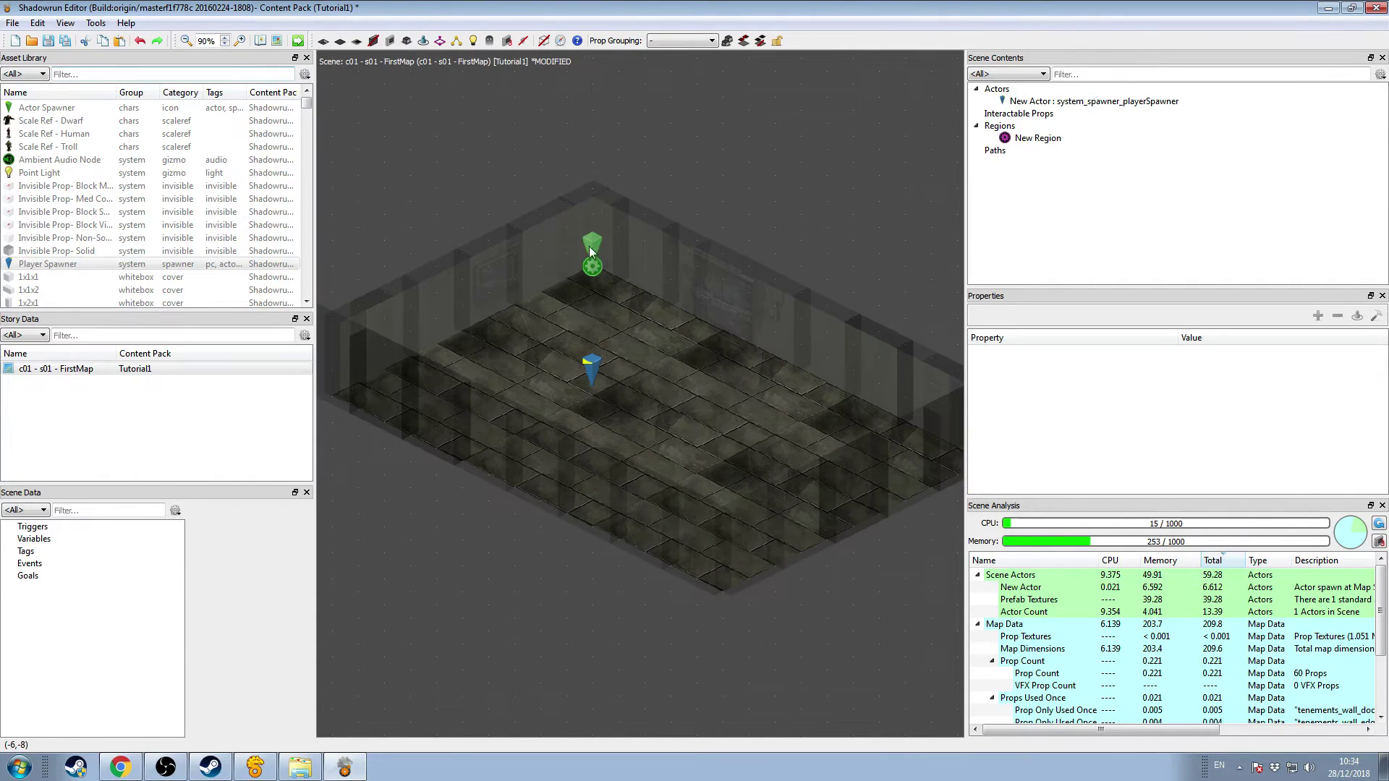
left_click(590, 251)
left_click(687, 182)
middle_click_drag(778, 183, 731, 144)
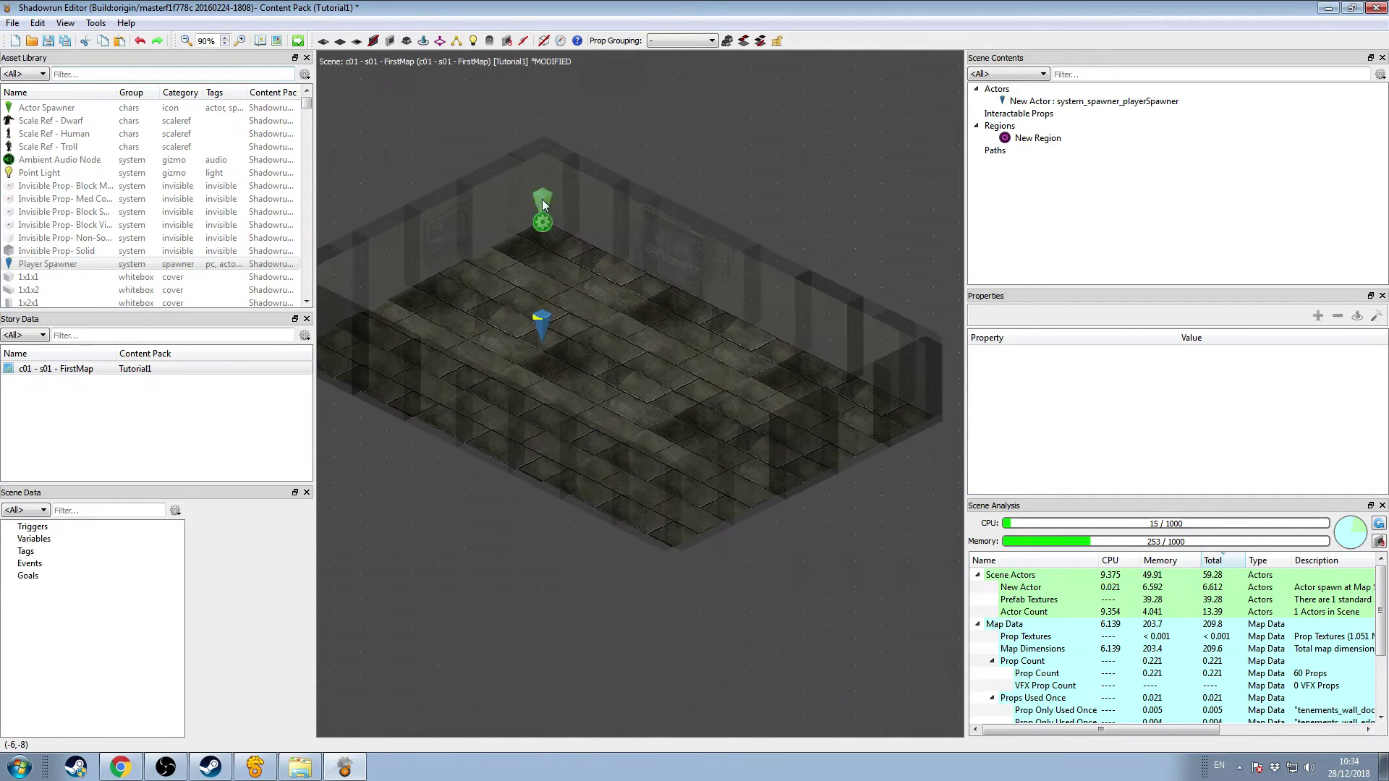
left_click(549, 209)
middle_click_drag(638, 164, 670, 131)
left_click(761, 141)
left_click_drag(579, 259, 732, 518)
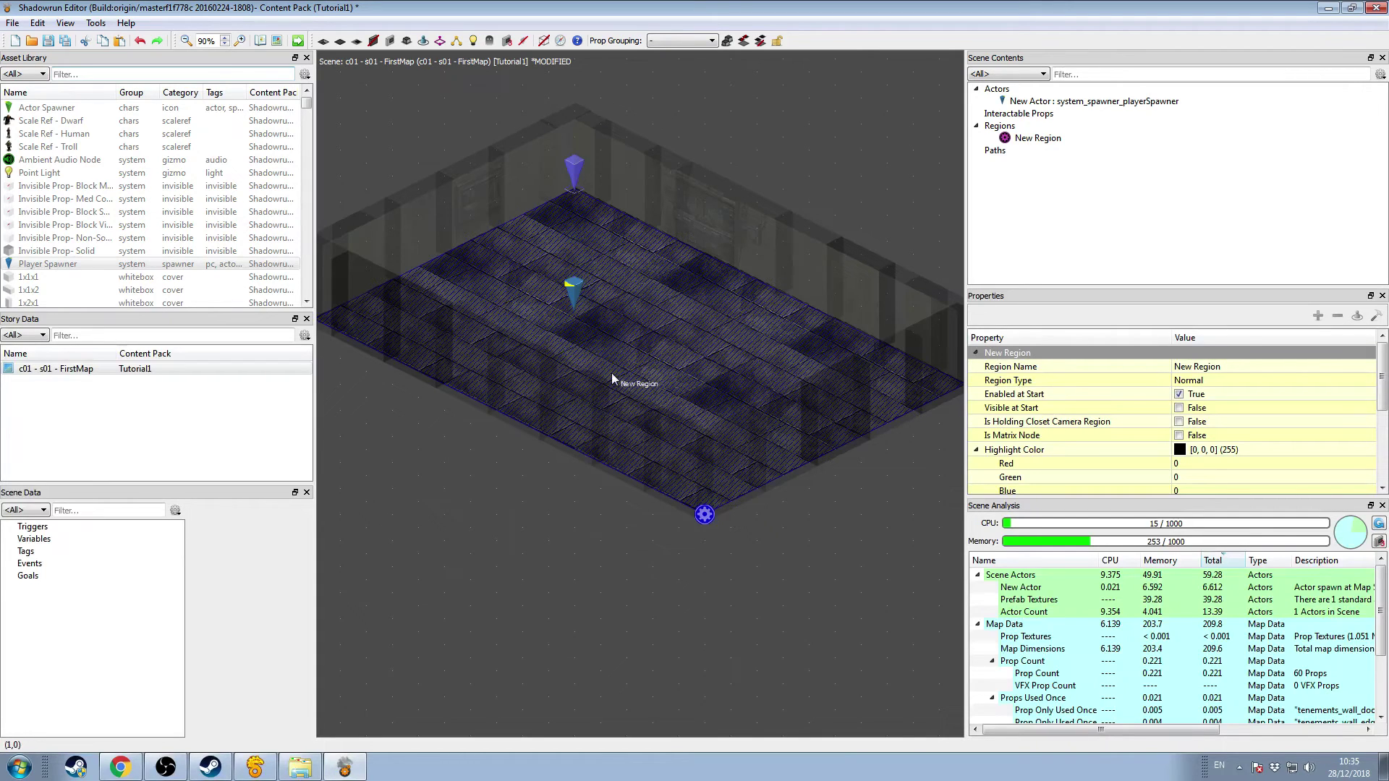
Step: Rename the new region as Region1
left_click(1207, 367)
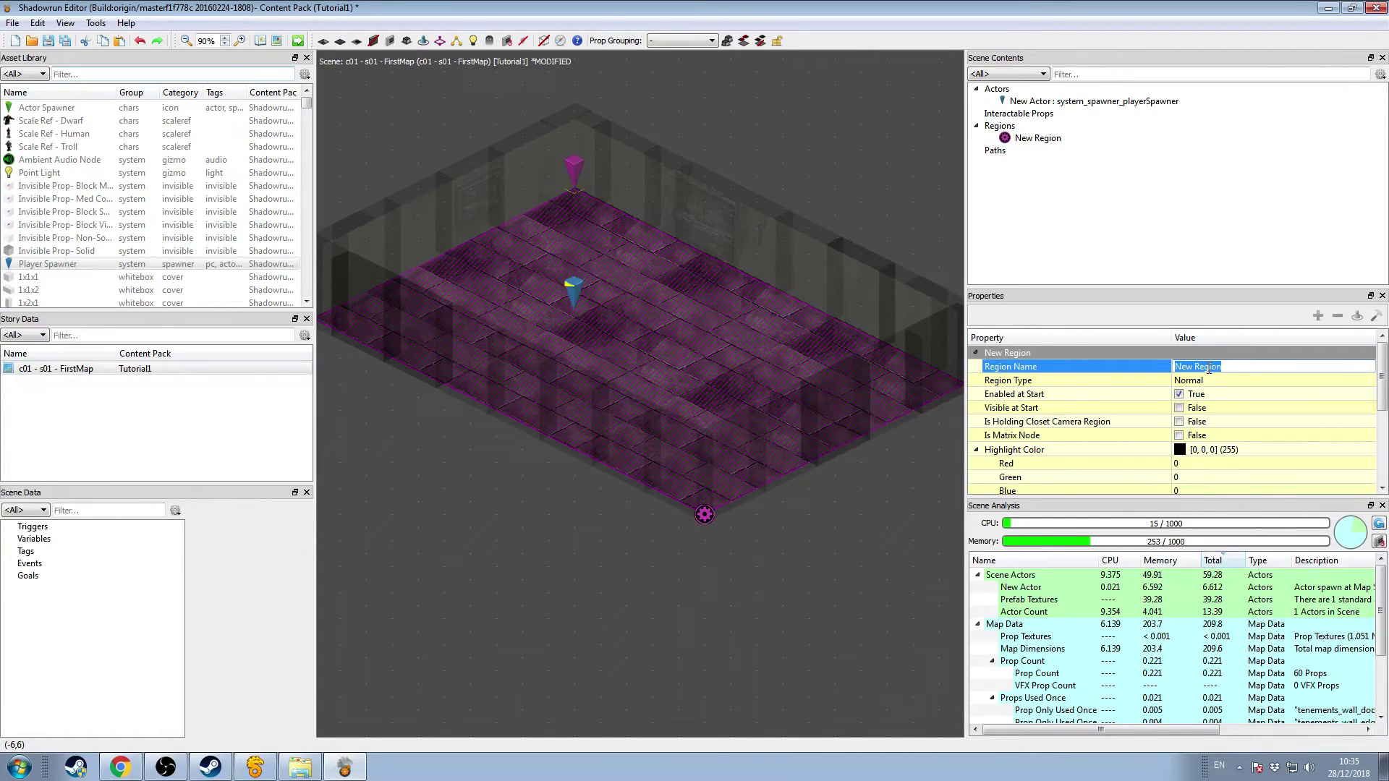
type("R")
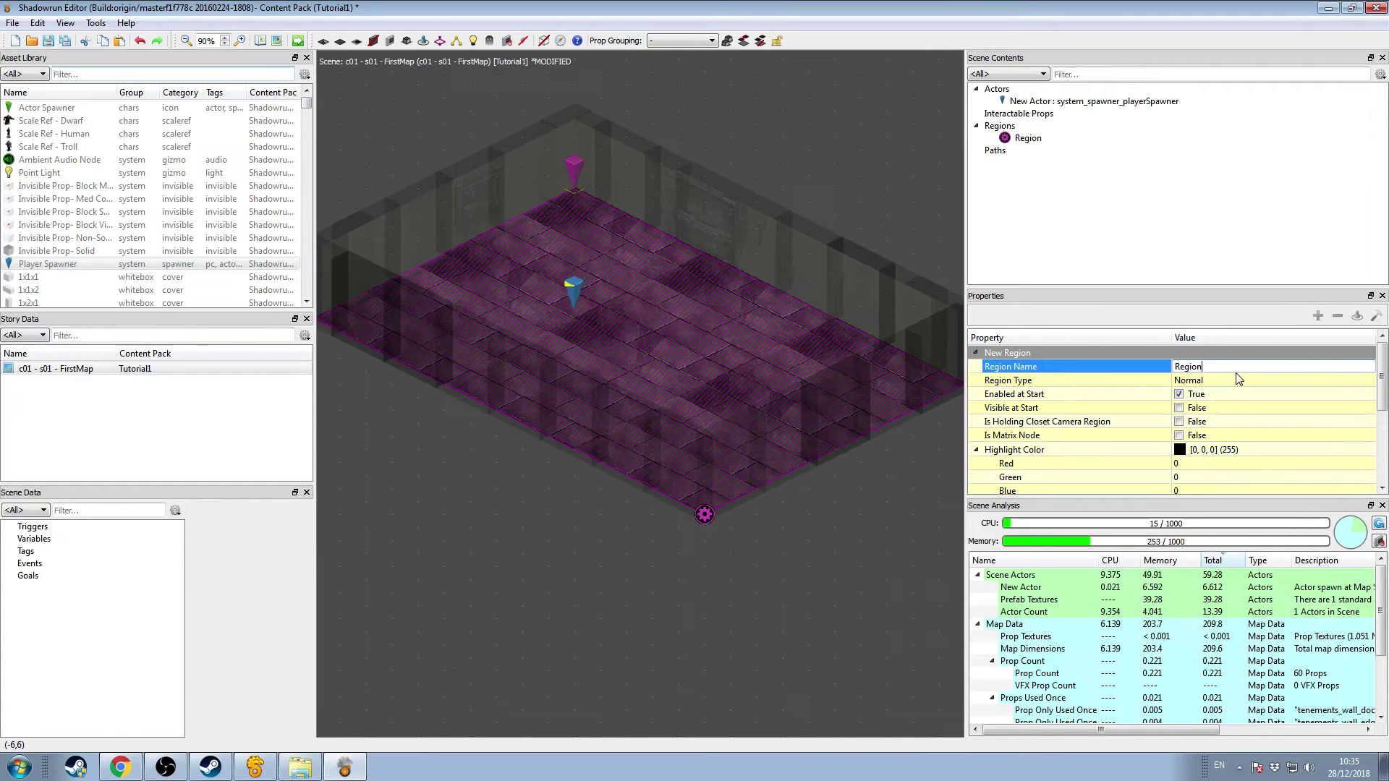
type("1")
left_click(843, 632)
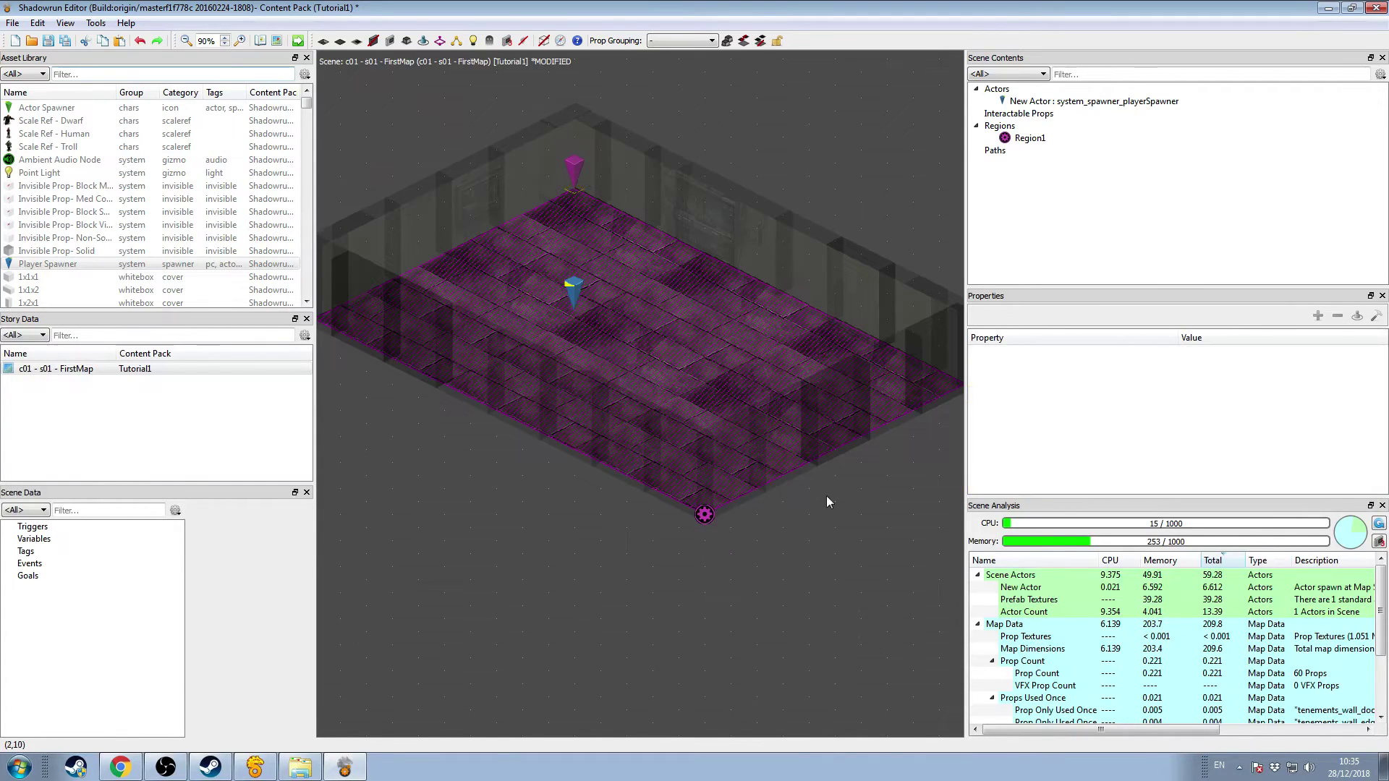
Step: Change the Region Type of Region1 to the camera type
left_click(701, 338)
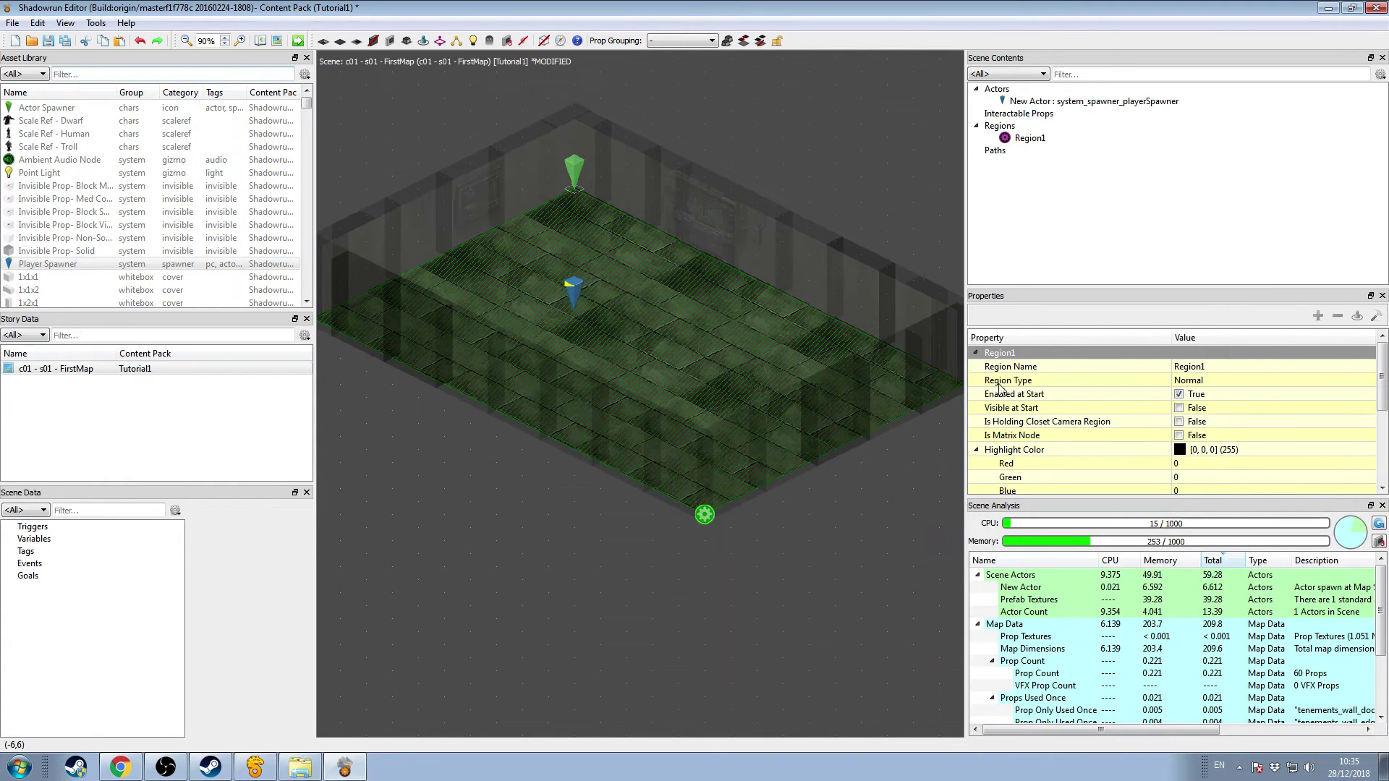
left_click(1200, 381)
left_click(1218, 377)
left_click(1215, 404)
left_click(793, 623)
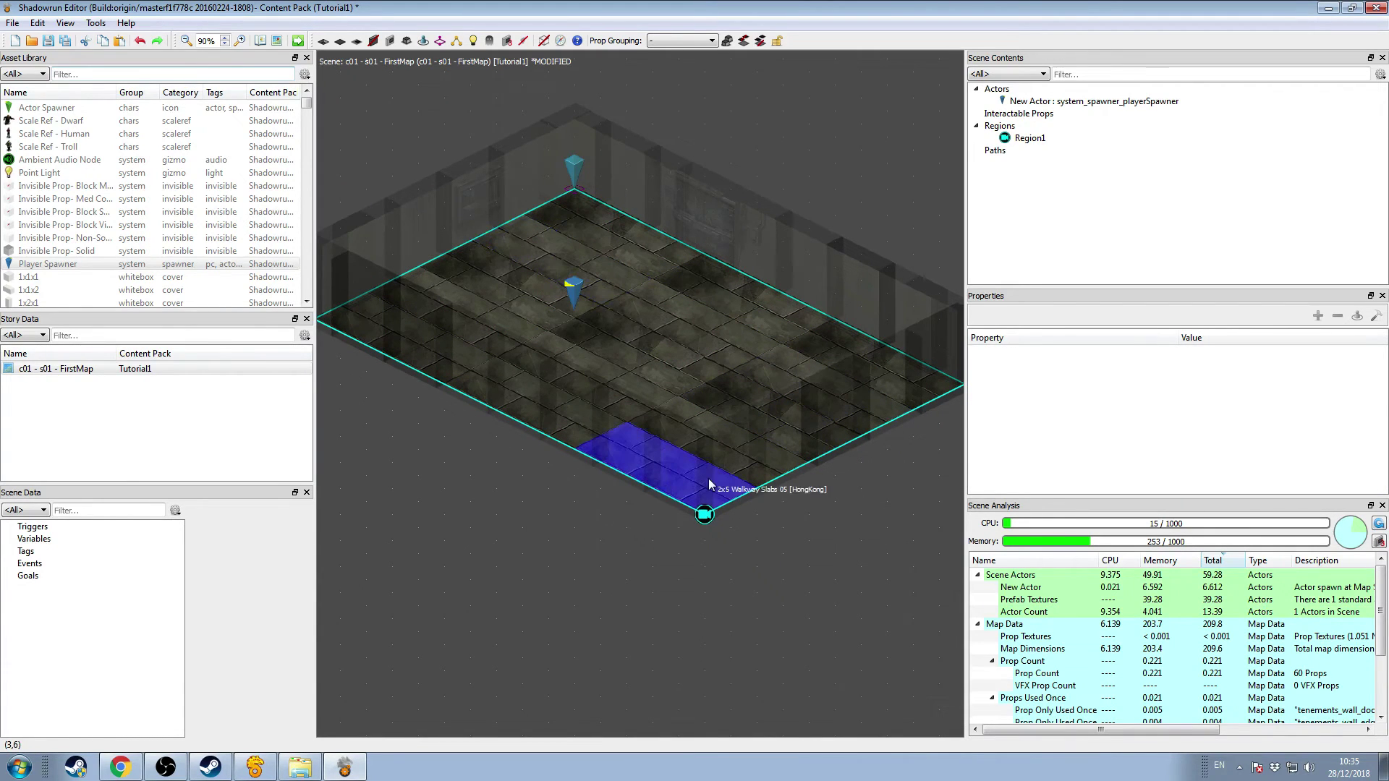
Step: Turn off the wall fading so the room's walls display solid, and save the scene
scroll(736, 532, "down", 8)
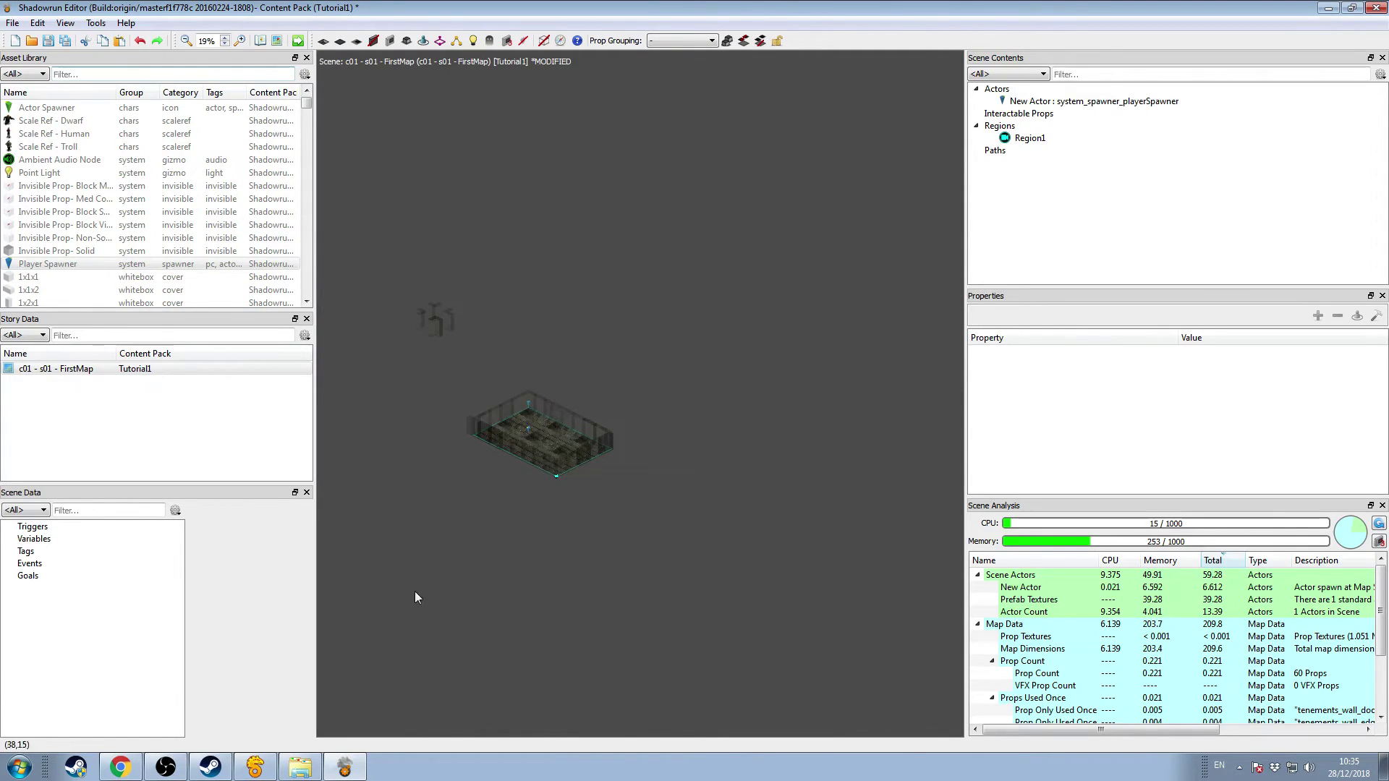
scroll(600, 519, "up", 6)
middle_click_drag(600, 518, 744, 384)
middle_click_drag(571, 562, 640, 531)
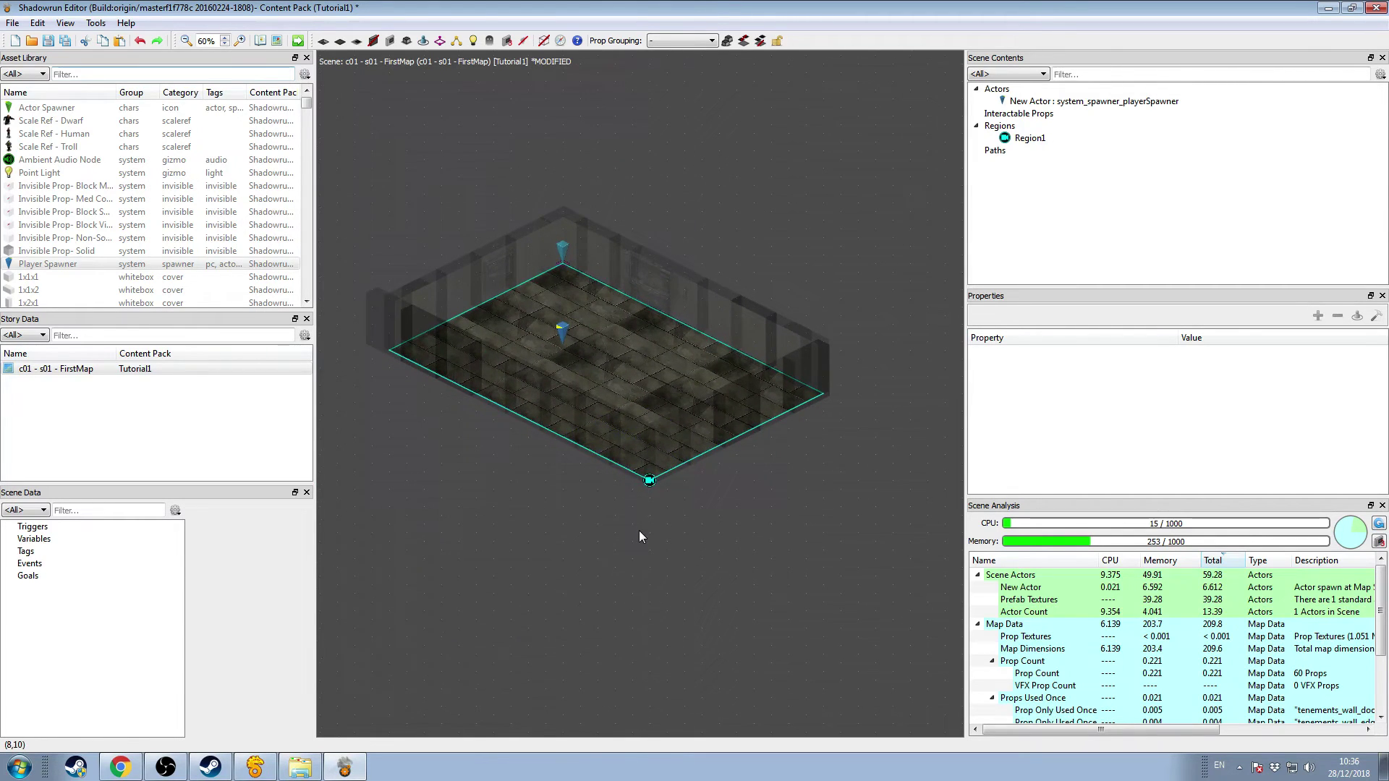
scroll(640, 537, "up", 2)
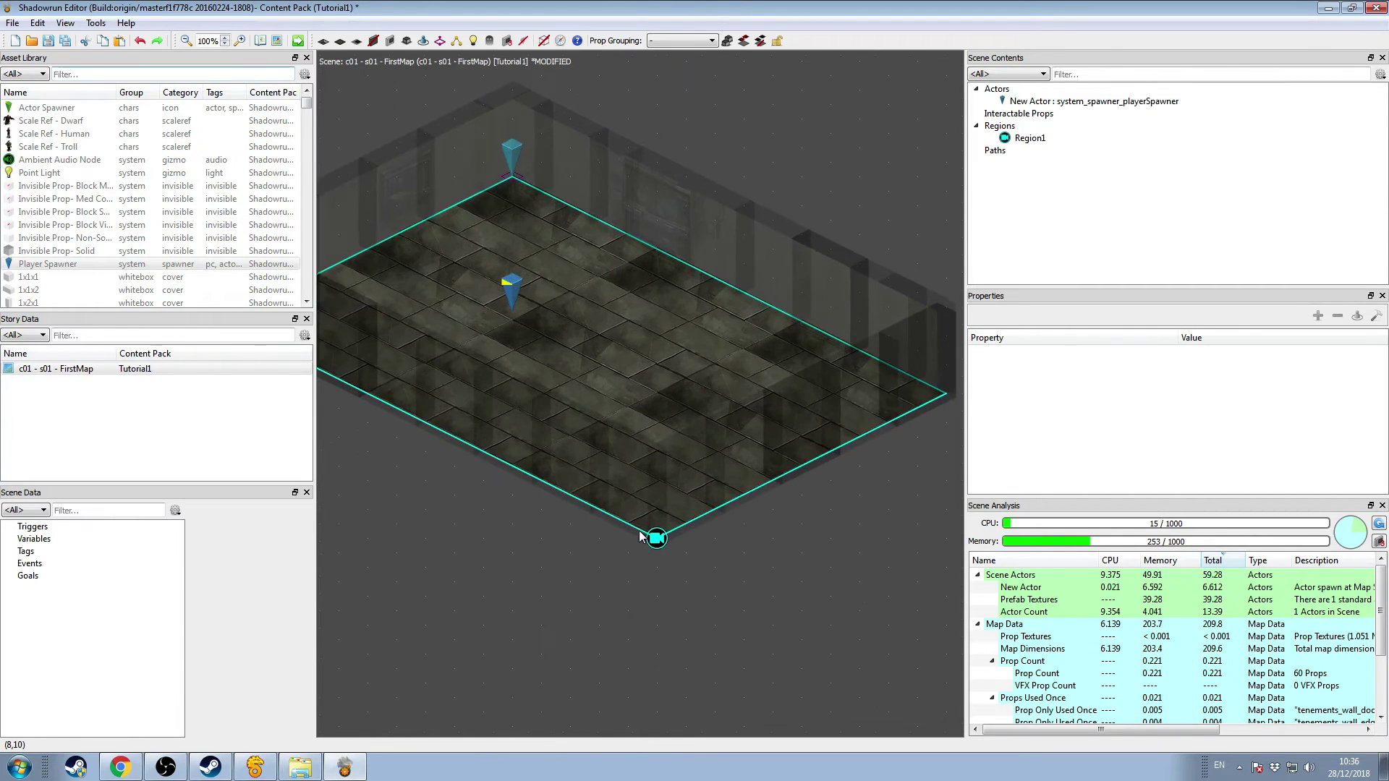
left_click(373, 40)
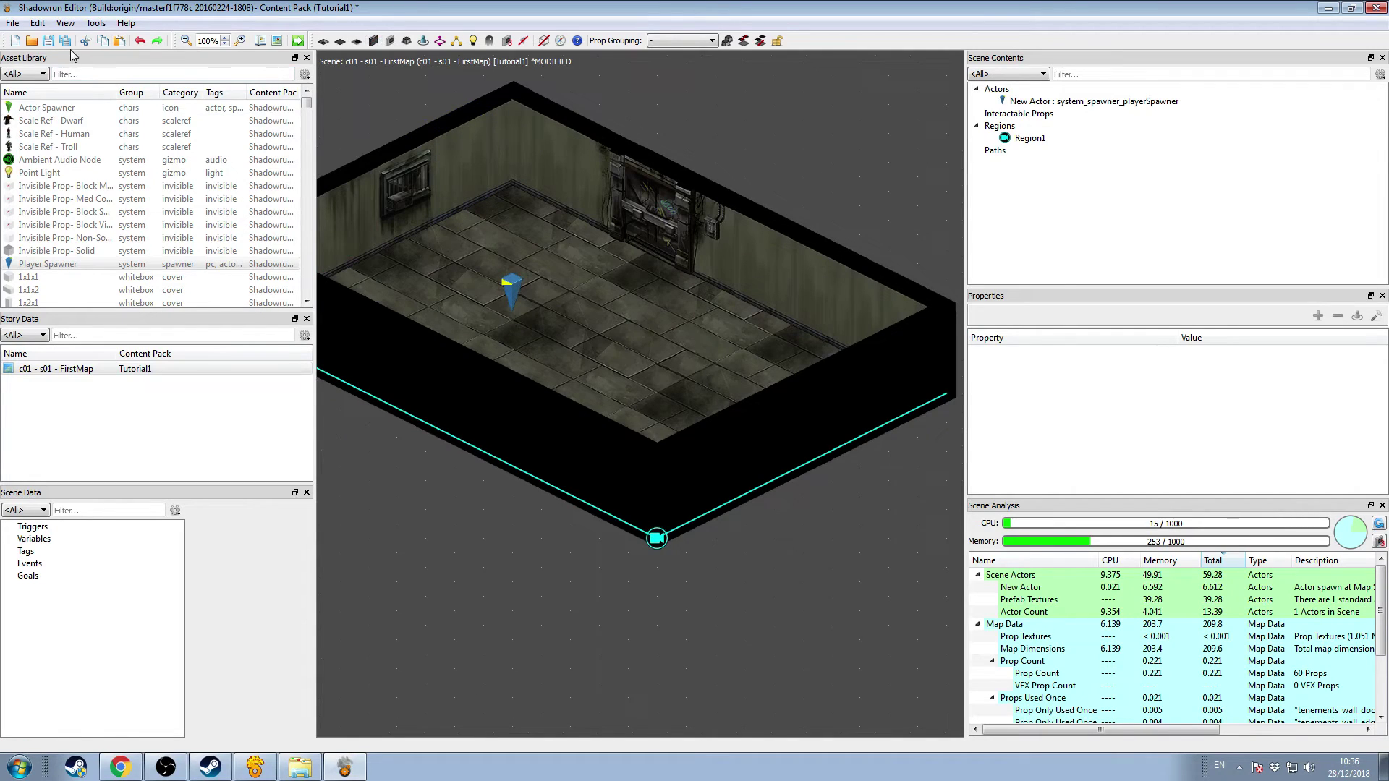
left_click(48, 41)
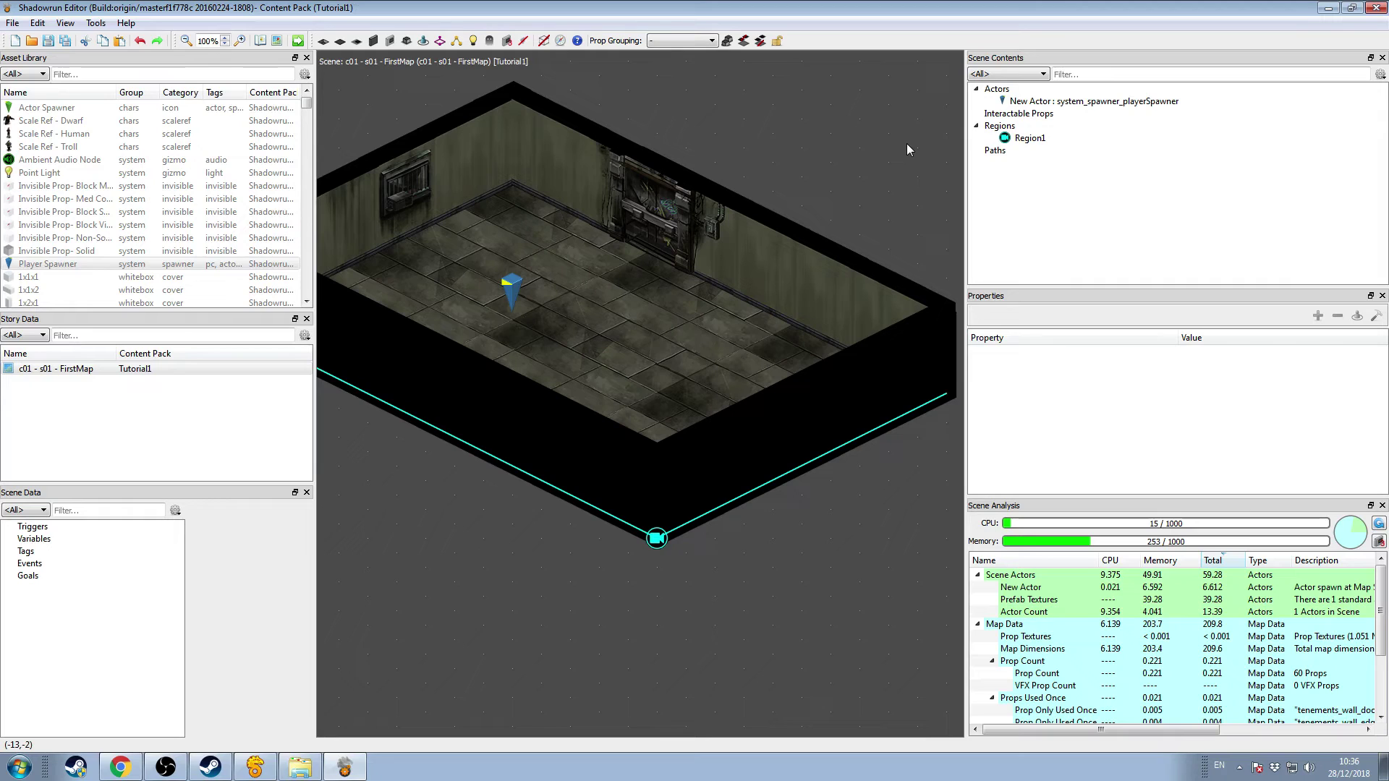
Step: Move the door panel out of its frame to the empty area behind the room's back wall
left_click_drag(701, 241, 619, 253)
middle_click_drag(786, 151, 743, 303)
left_click_drag(568, 411, 675, 223)
middle_click_drag(771, 237, 692, 365)
left_click_drag(633, 352, 676, 327)
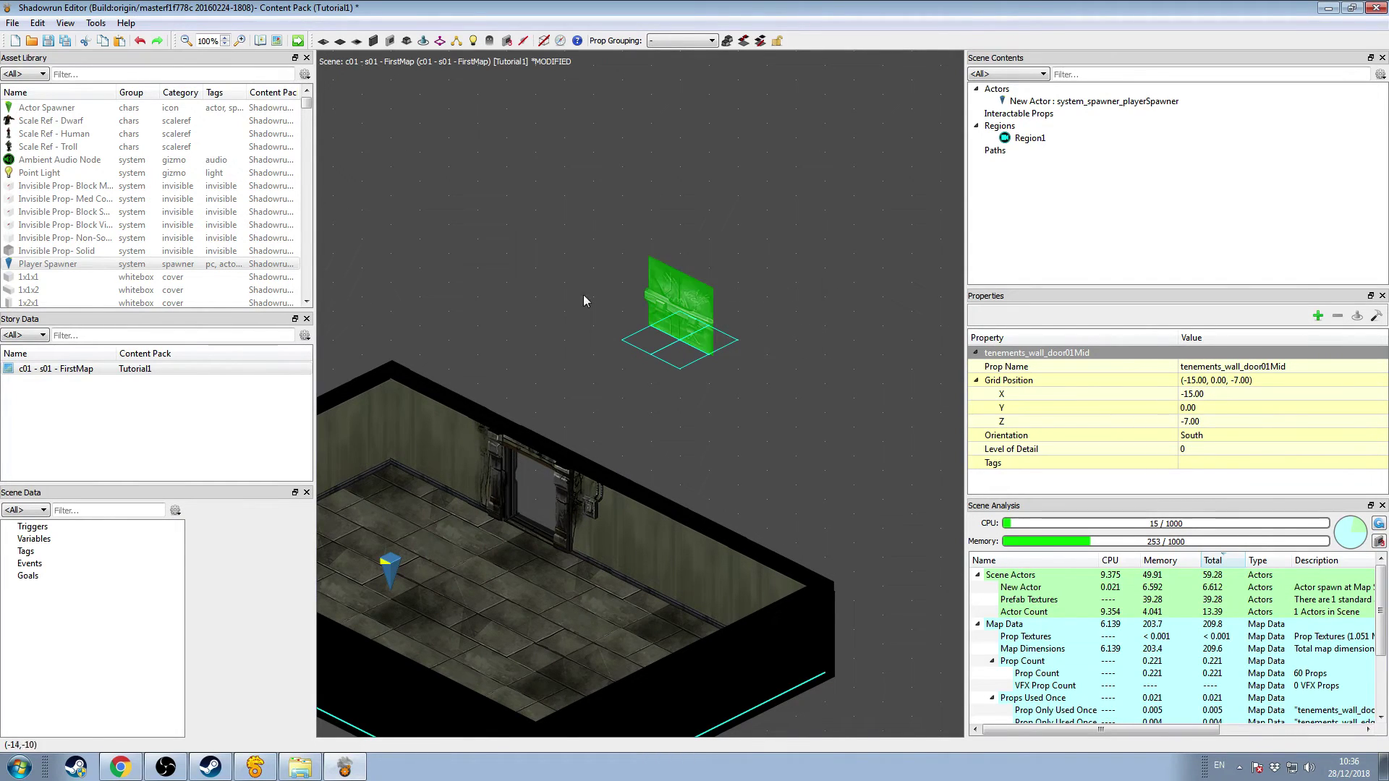
Step: Give the door prop the Door interaction type with the roll over text "This is our first door"
left_click(1376, 319)
left_click_drag(689, 198, 1020, 169)
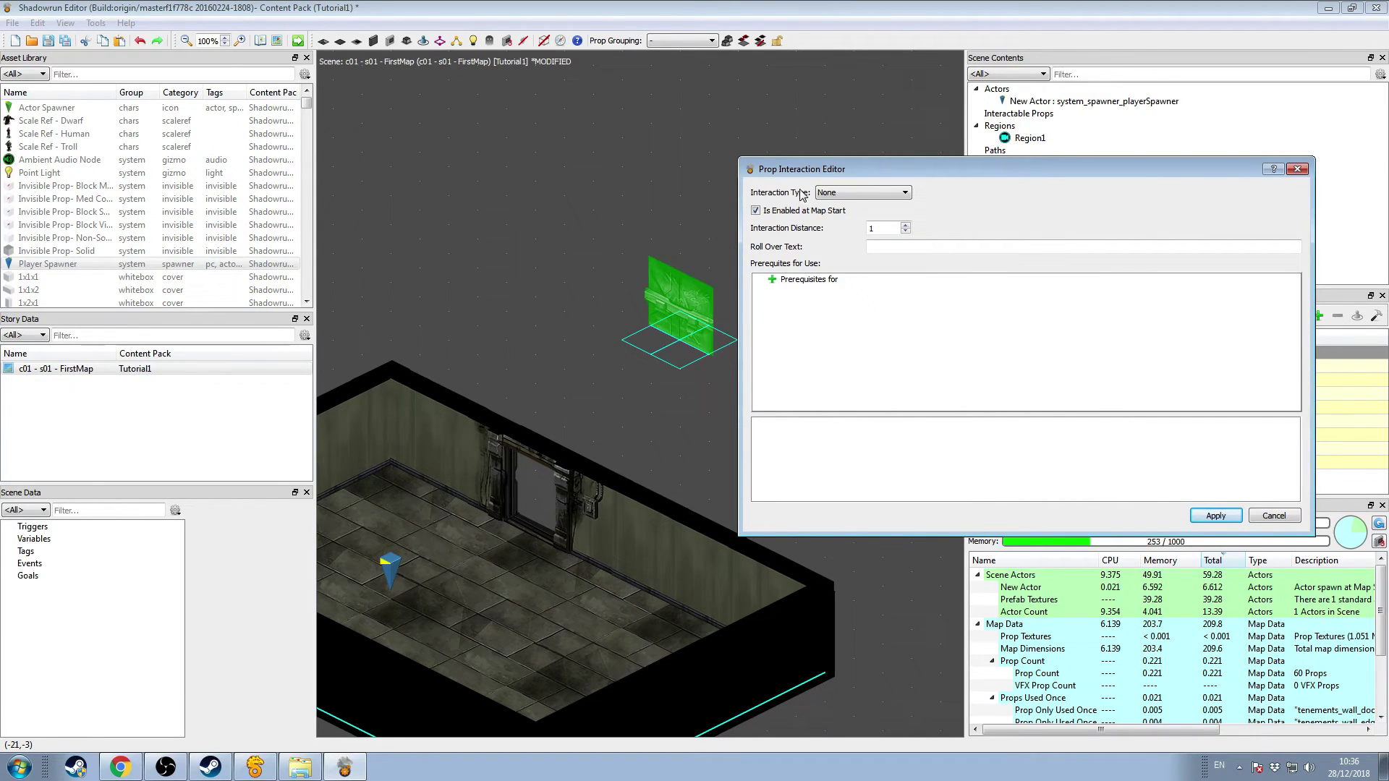
left_click(874, 194)
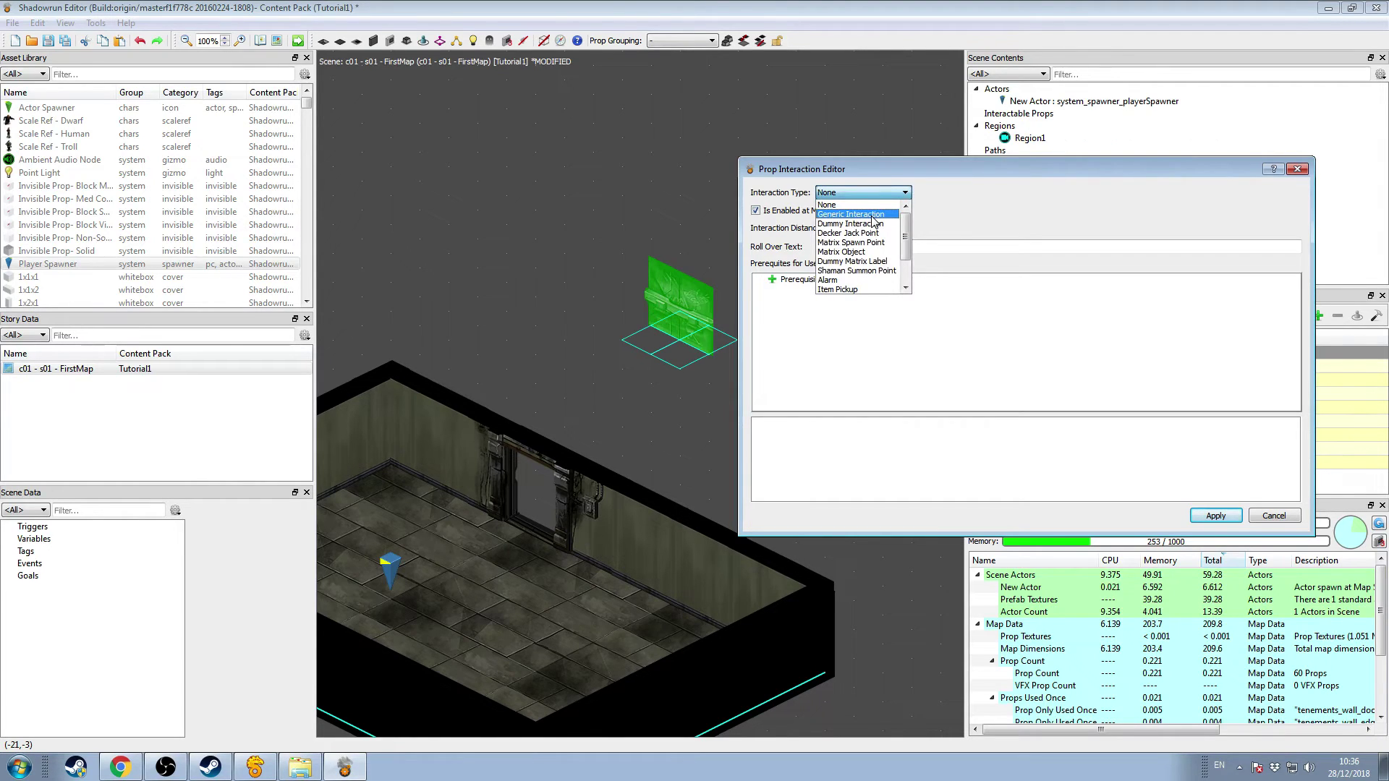
scroll(872, 231, "down", 3)
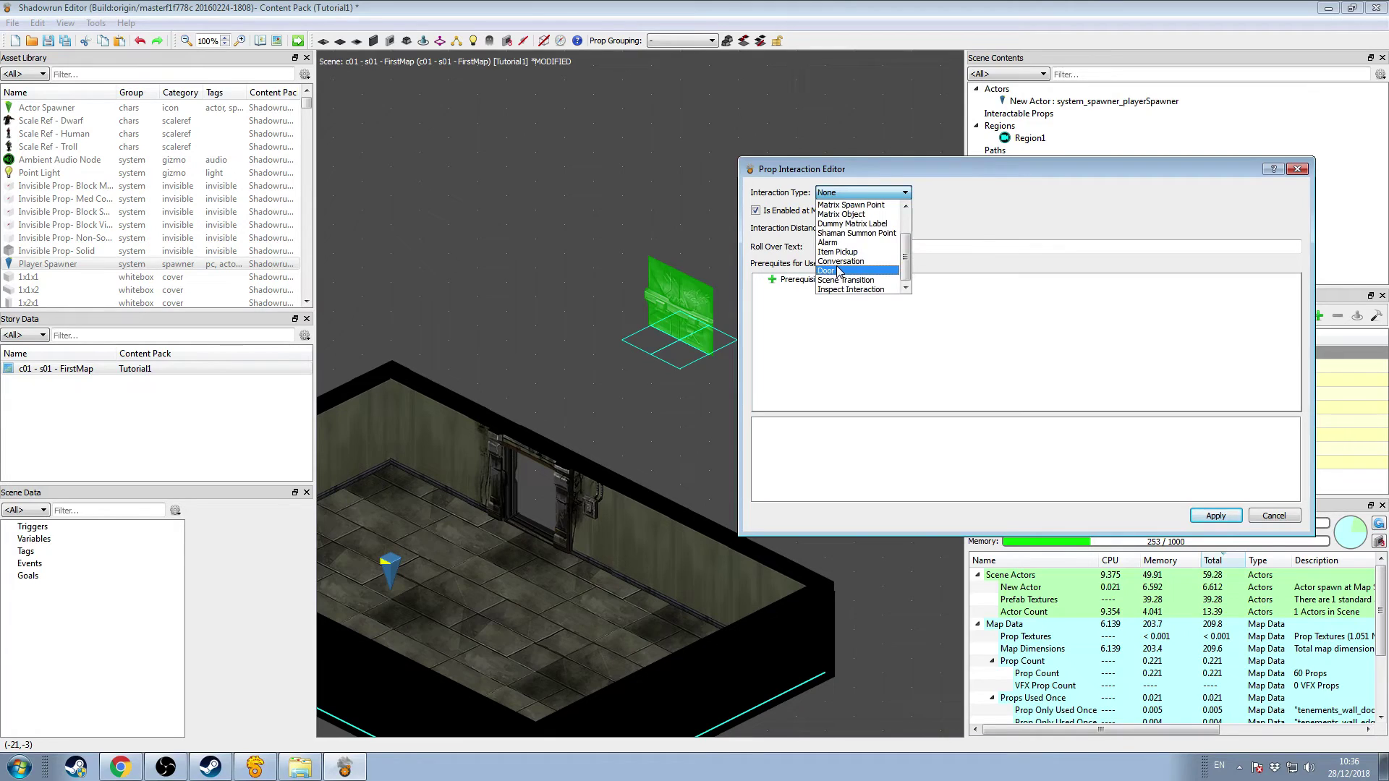
left_click(839, 271)
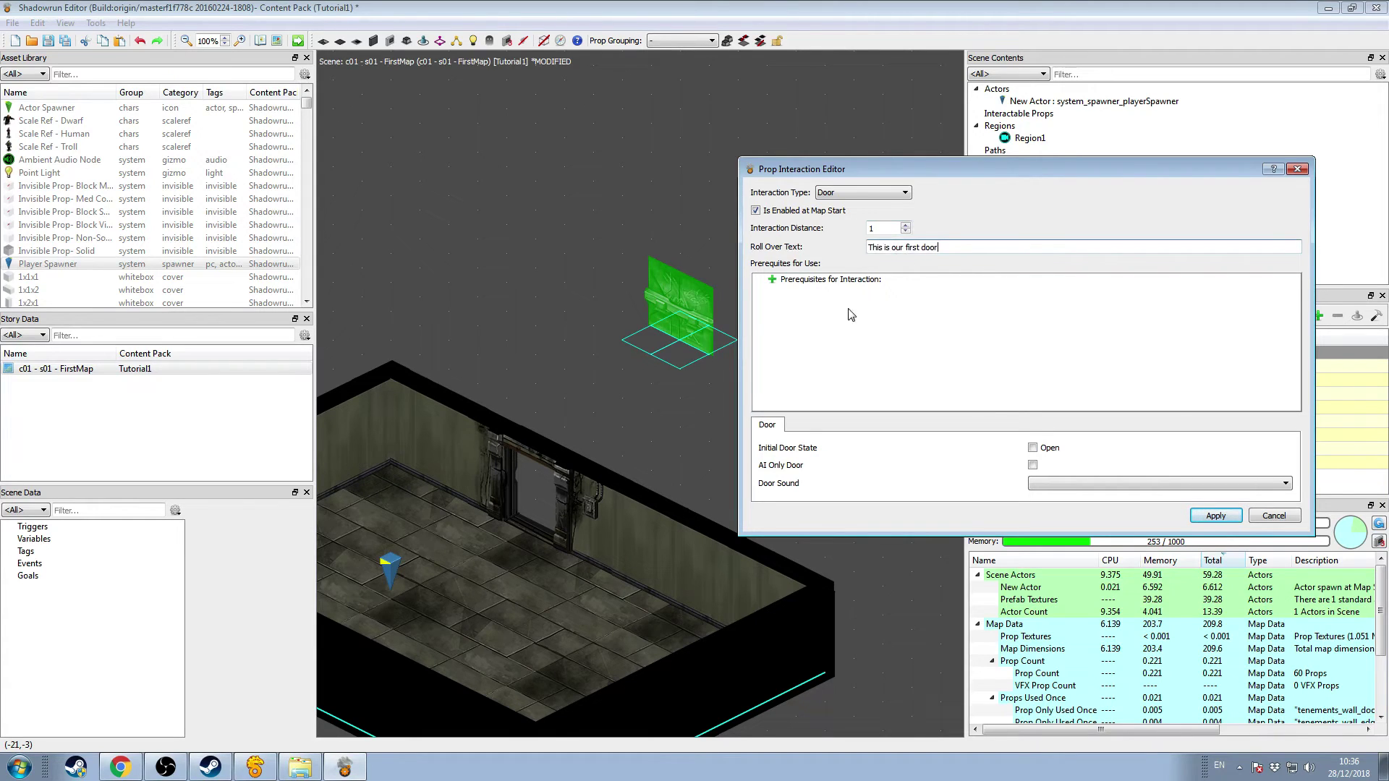
Step: Add a prerequisite to the door's interaction, look over the available condition types, and remove the prerequisite
left_click(761, 280)
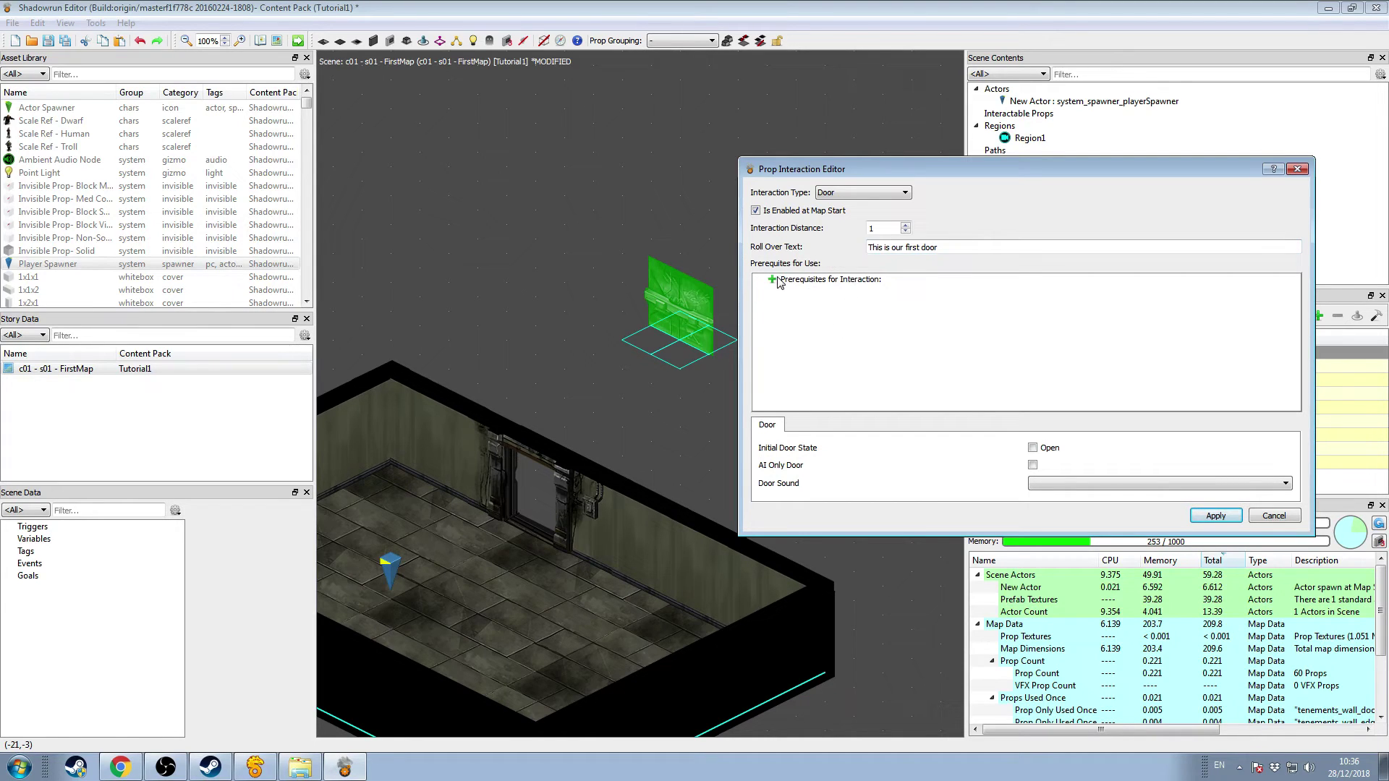
left_click(773, 279)
right_click(815, 295)
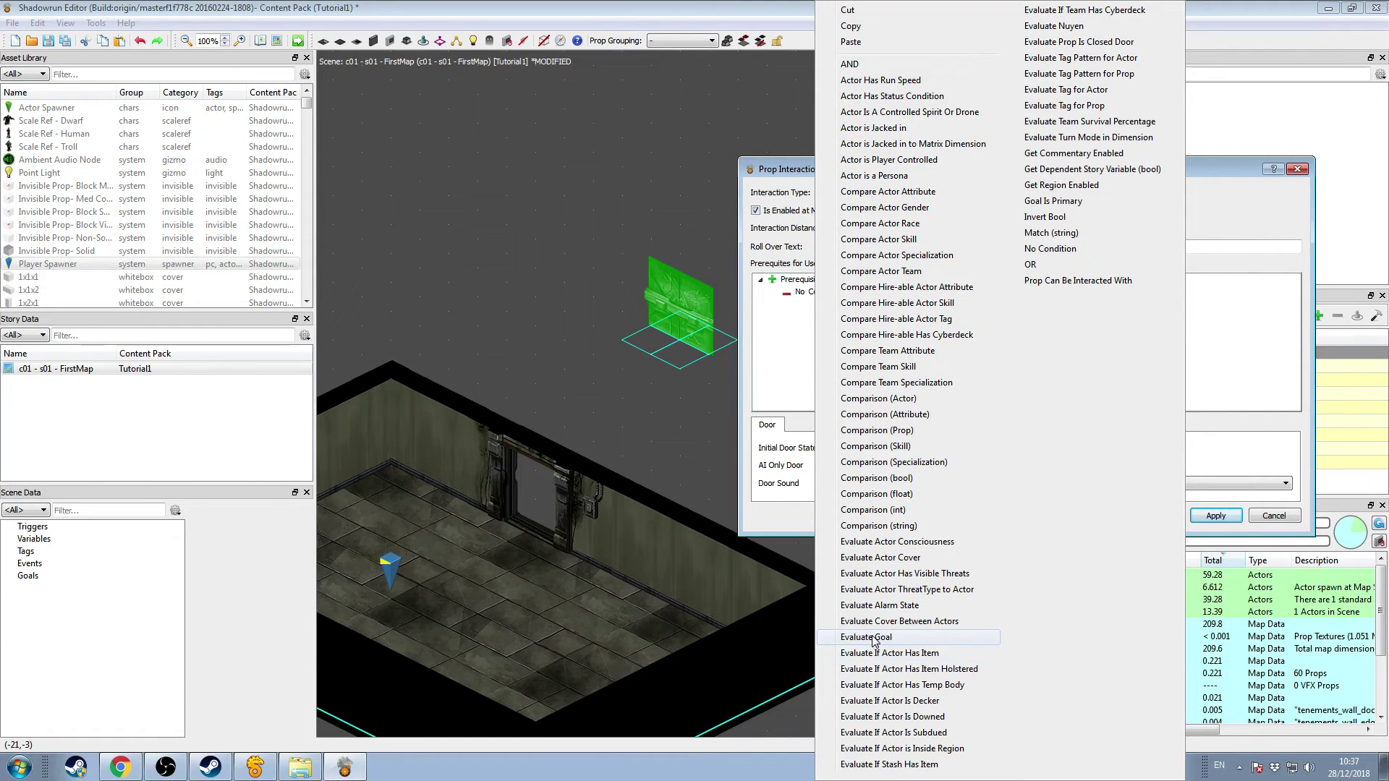
left_click(1249, 360)
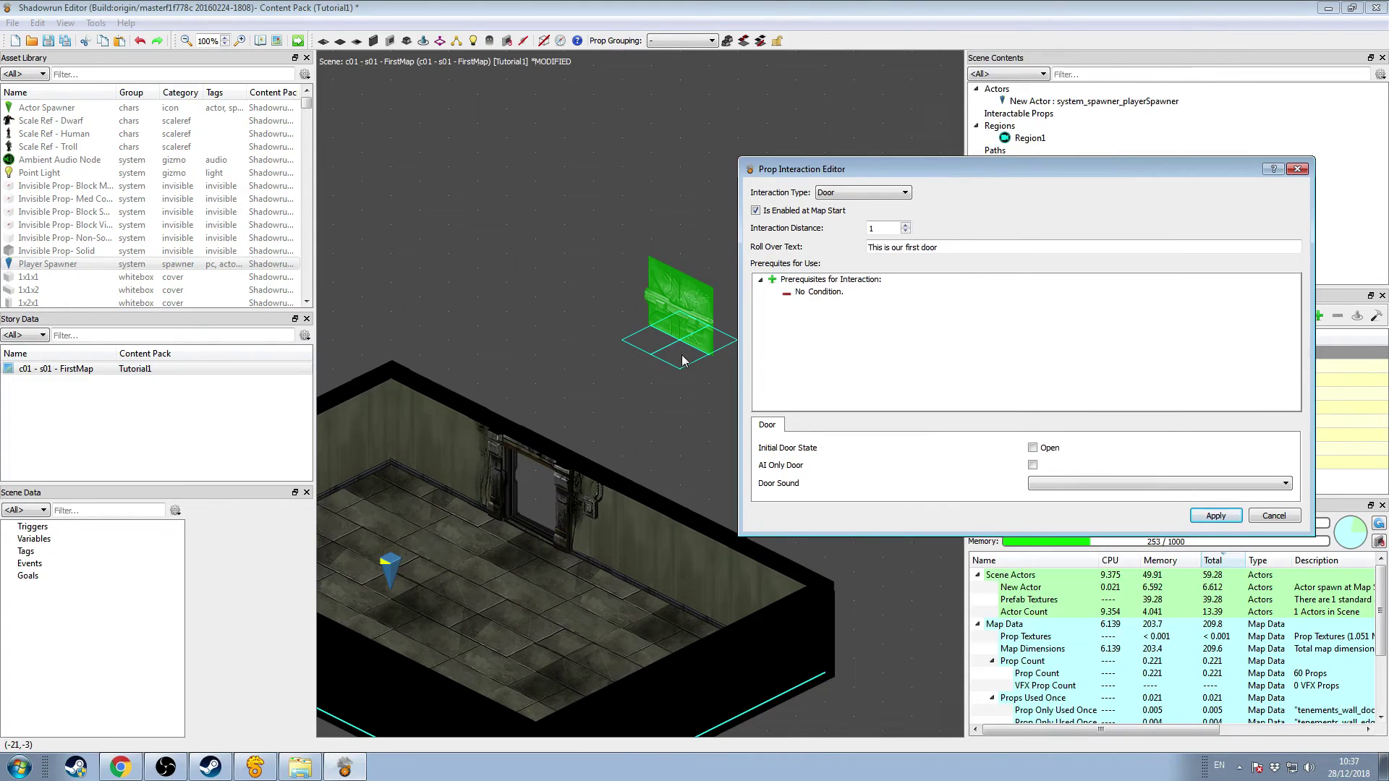
left_click(786, 293)
Step: Look through the available door sounds, leave the door sound blank, and apply the door's interaction settings
left_click(1102, 484)
scroll(1122, 521, "down", 10)
scroll(1139, 508, "down", 8)
scroll(1150, 533, "up", 10)
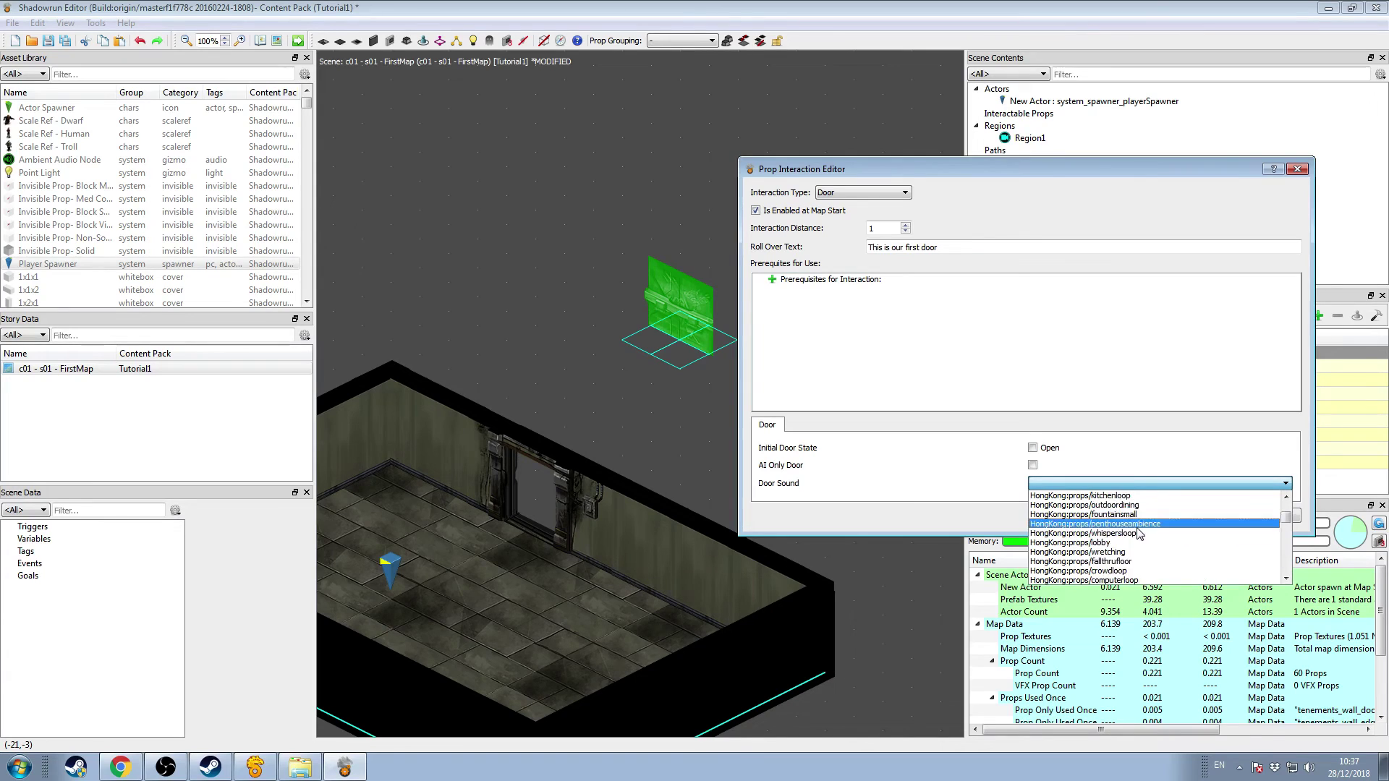
scroll(1140, 534, "up", 10)
left_click(1086, 498)
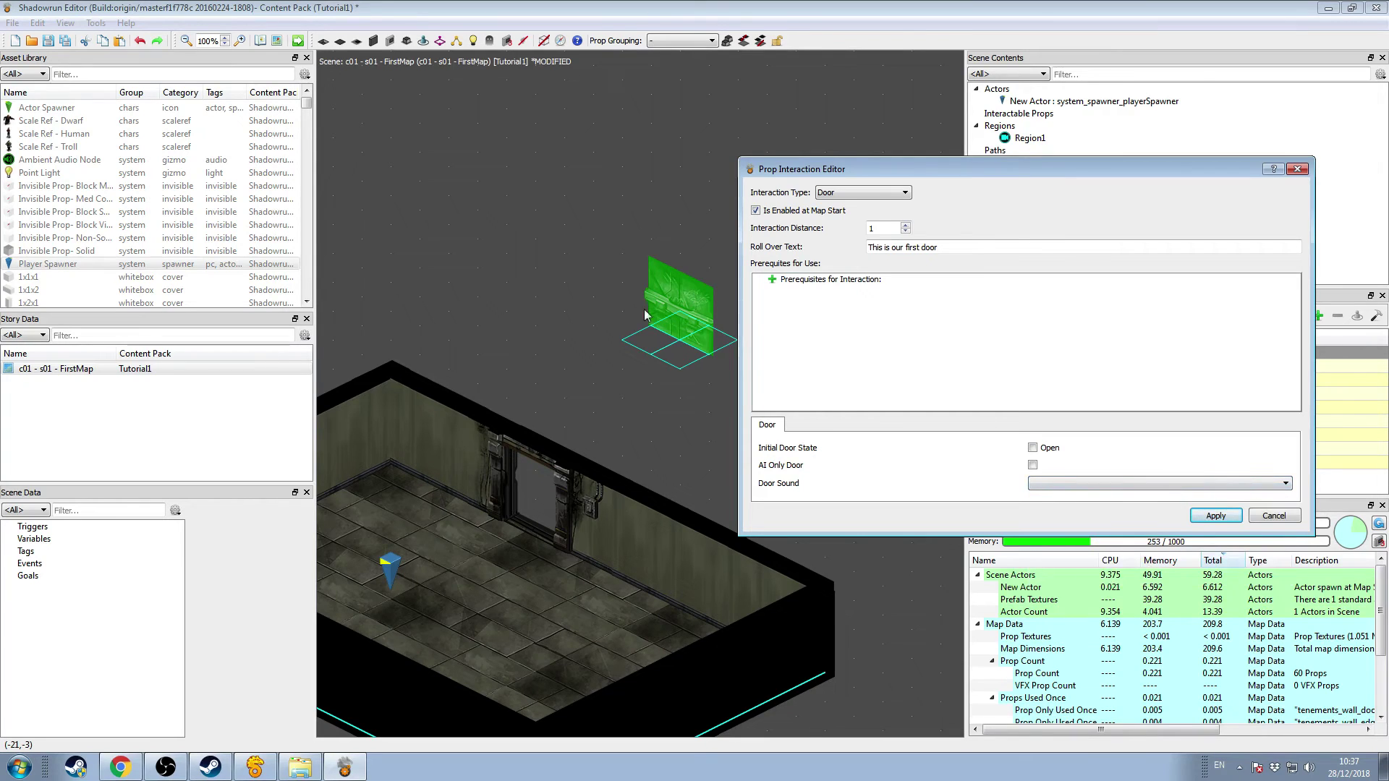
left_click(1227, 513)
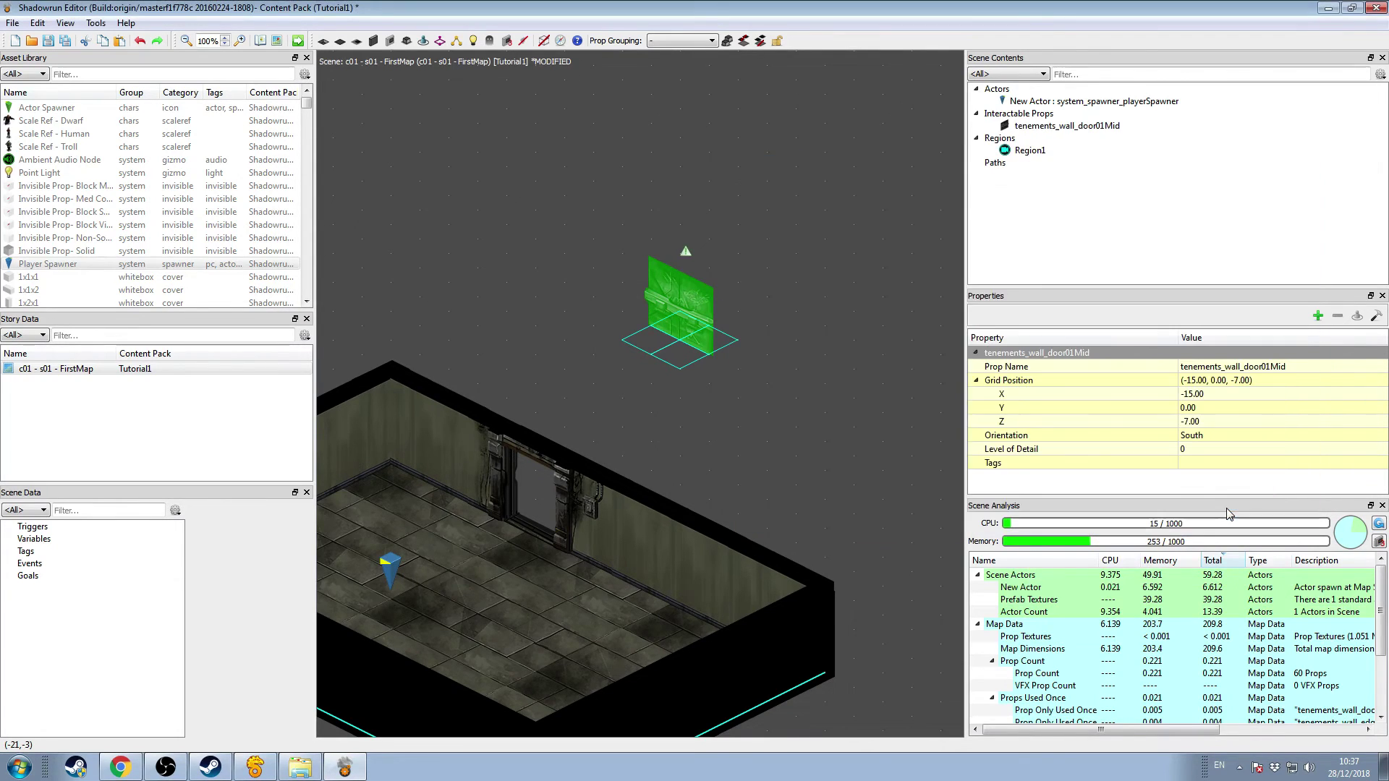
left_click(765, 184)
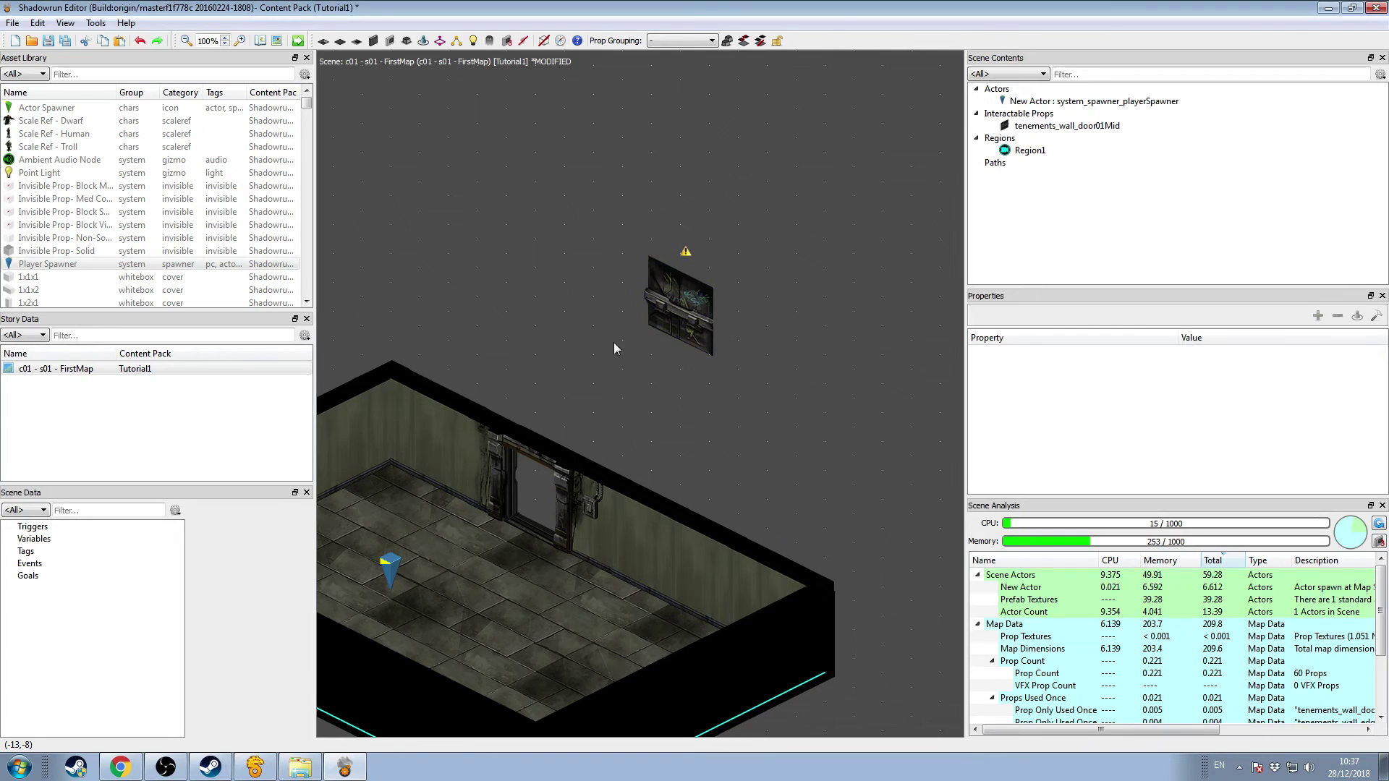
middle_click_drag(597, 342, 651, 305)
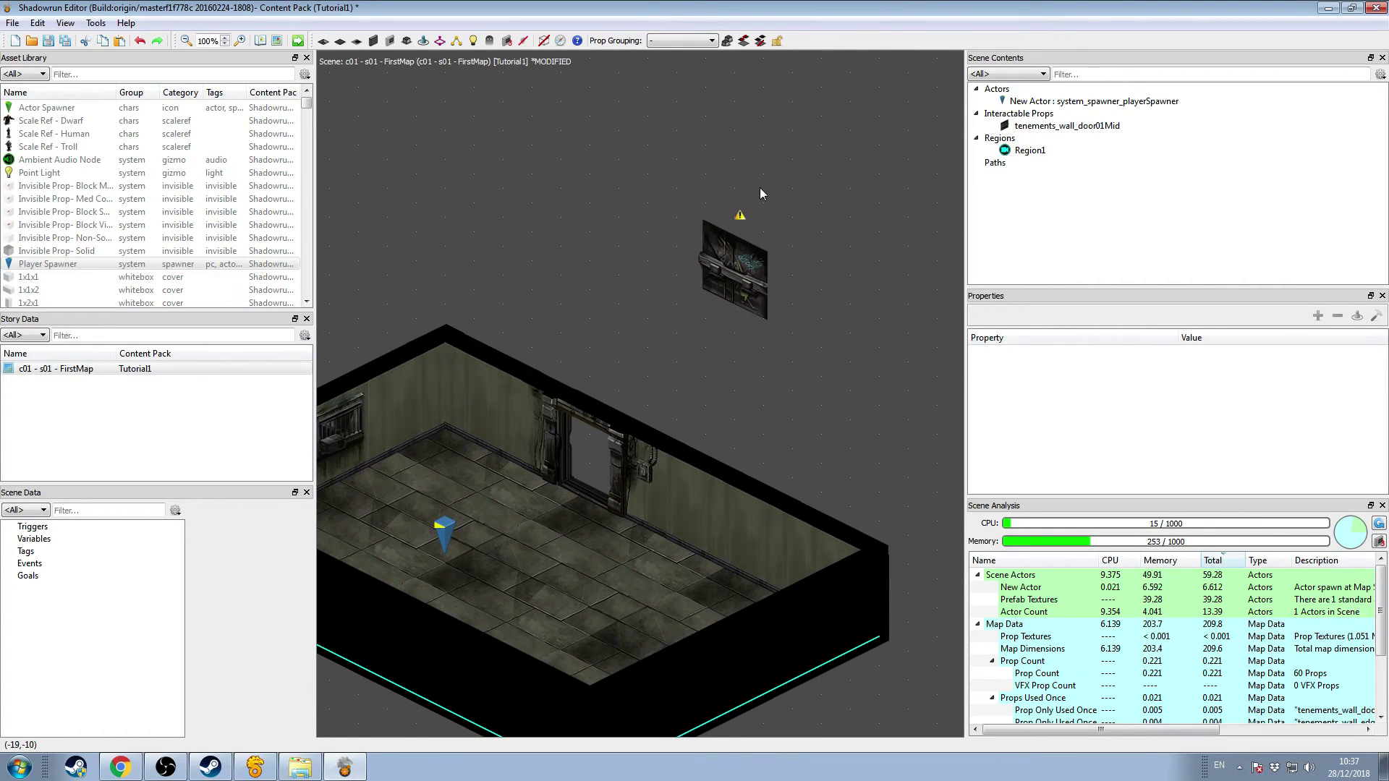
middle_click_drag(697, 203, 725, 186)
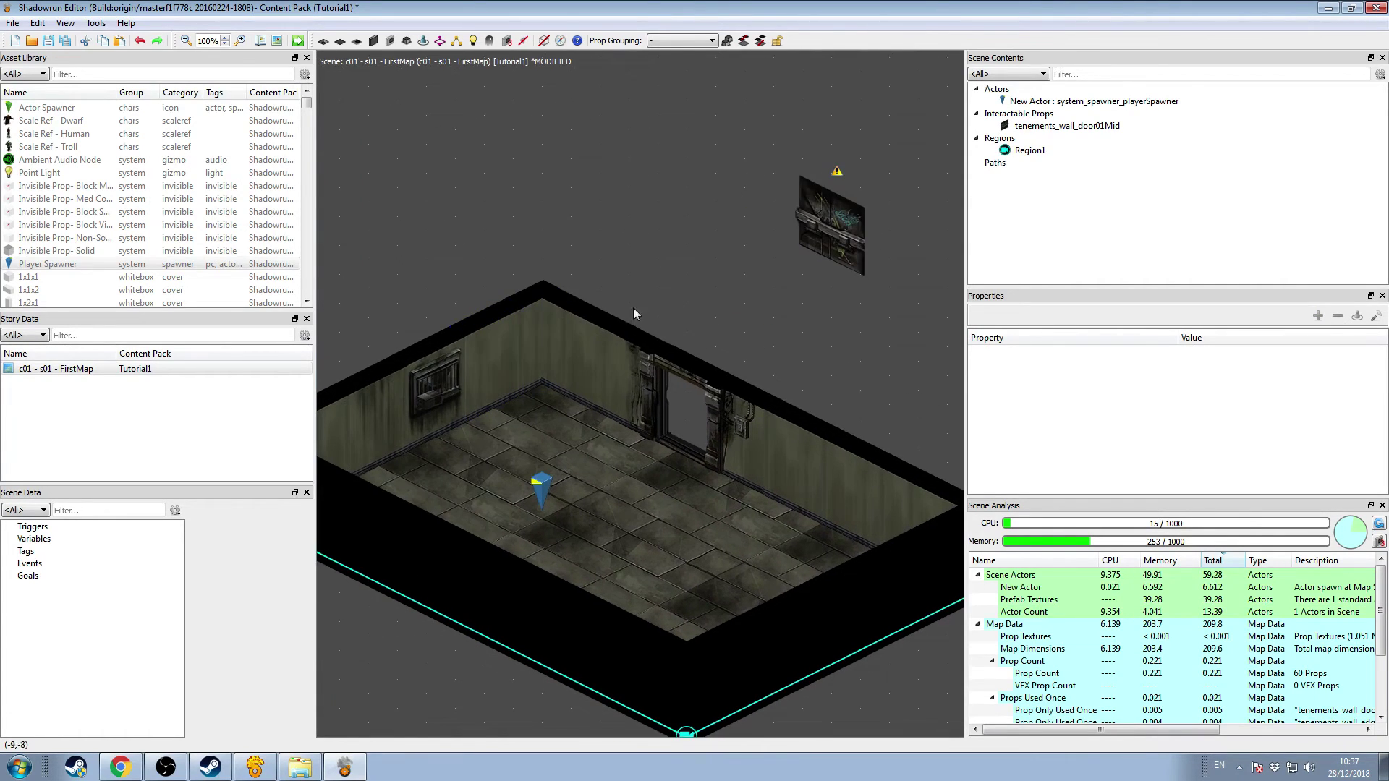
left_click(427, 376)
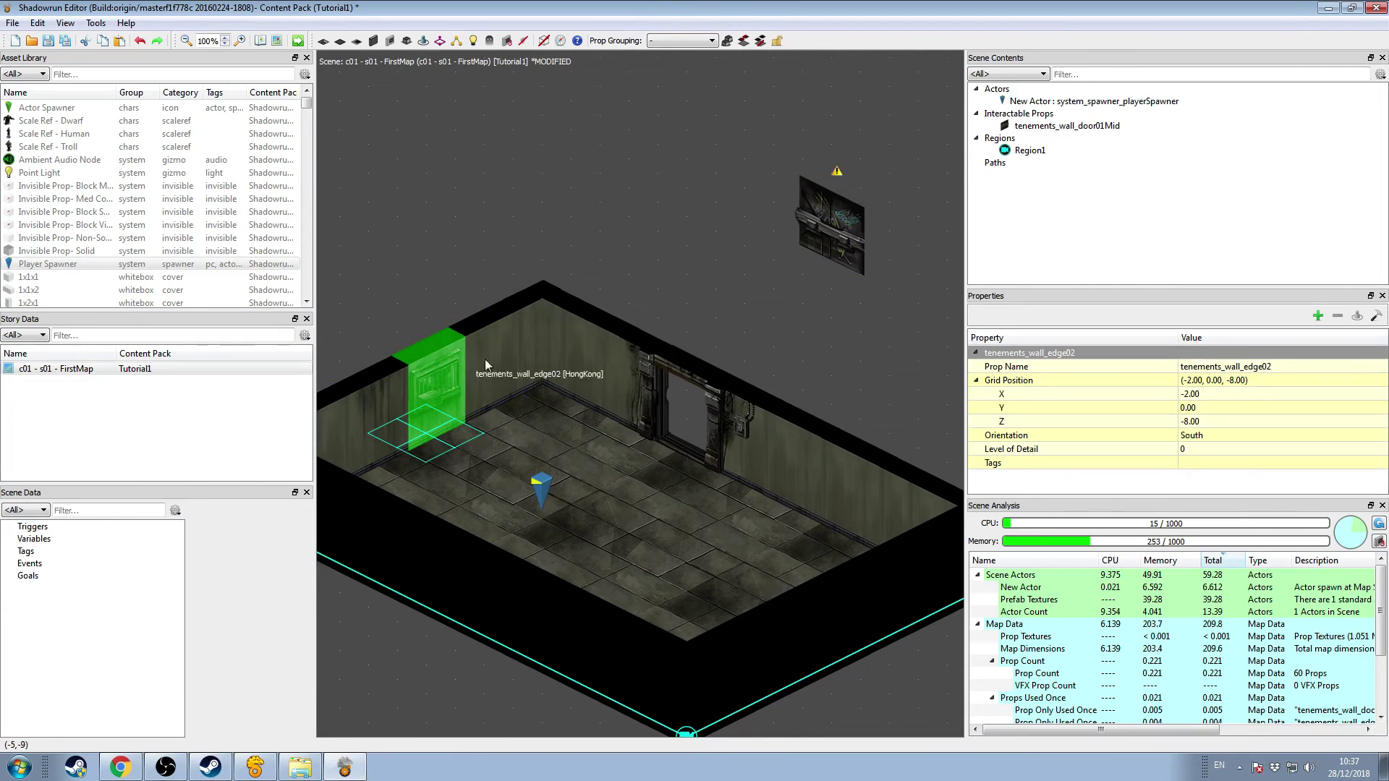
left_click(1377, 317)
left_click(532, 222)
scroll(510, 278, "down", 2)
left_click(511, 275)
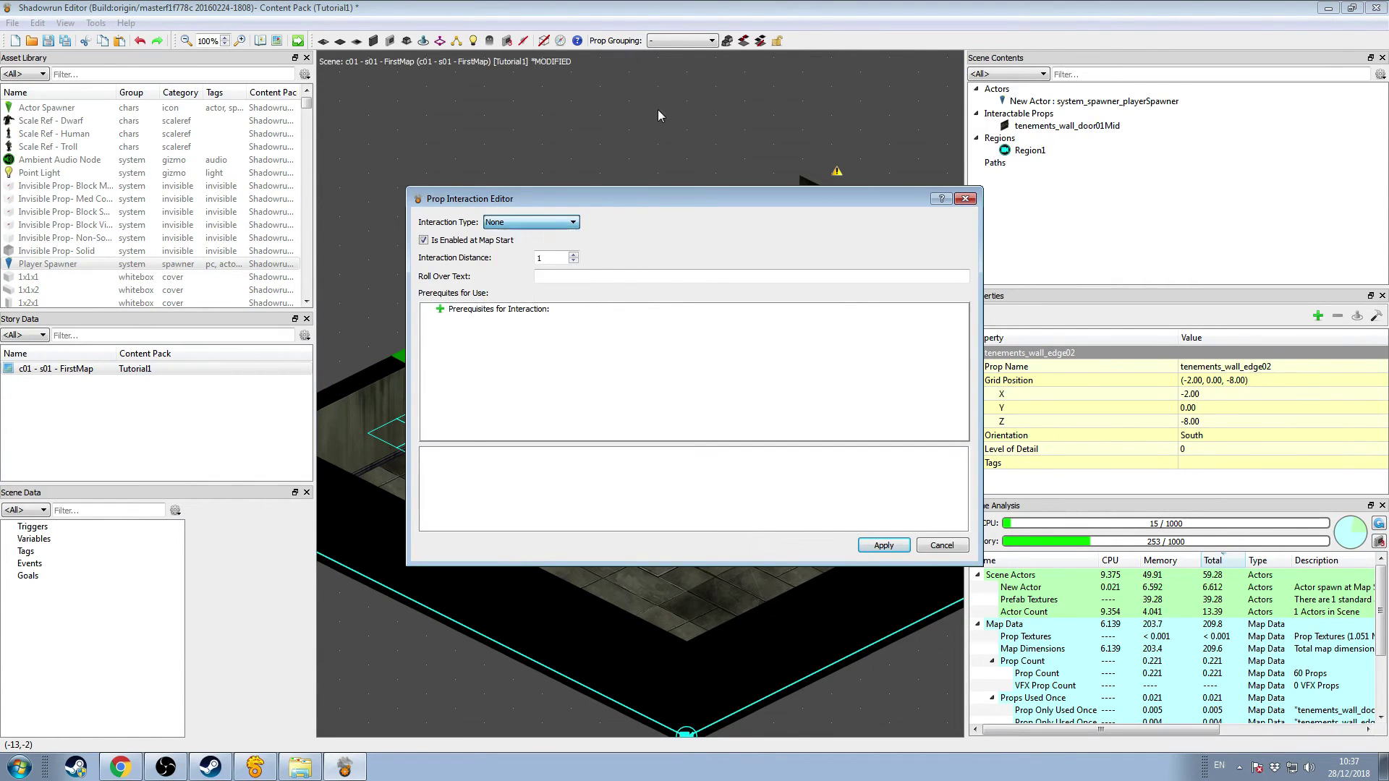
left_click(966, 198)
left_click(828, 288)
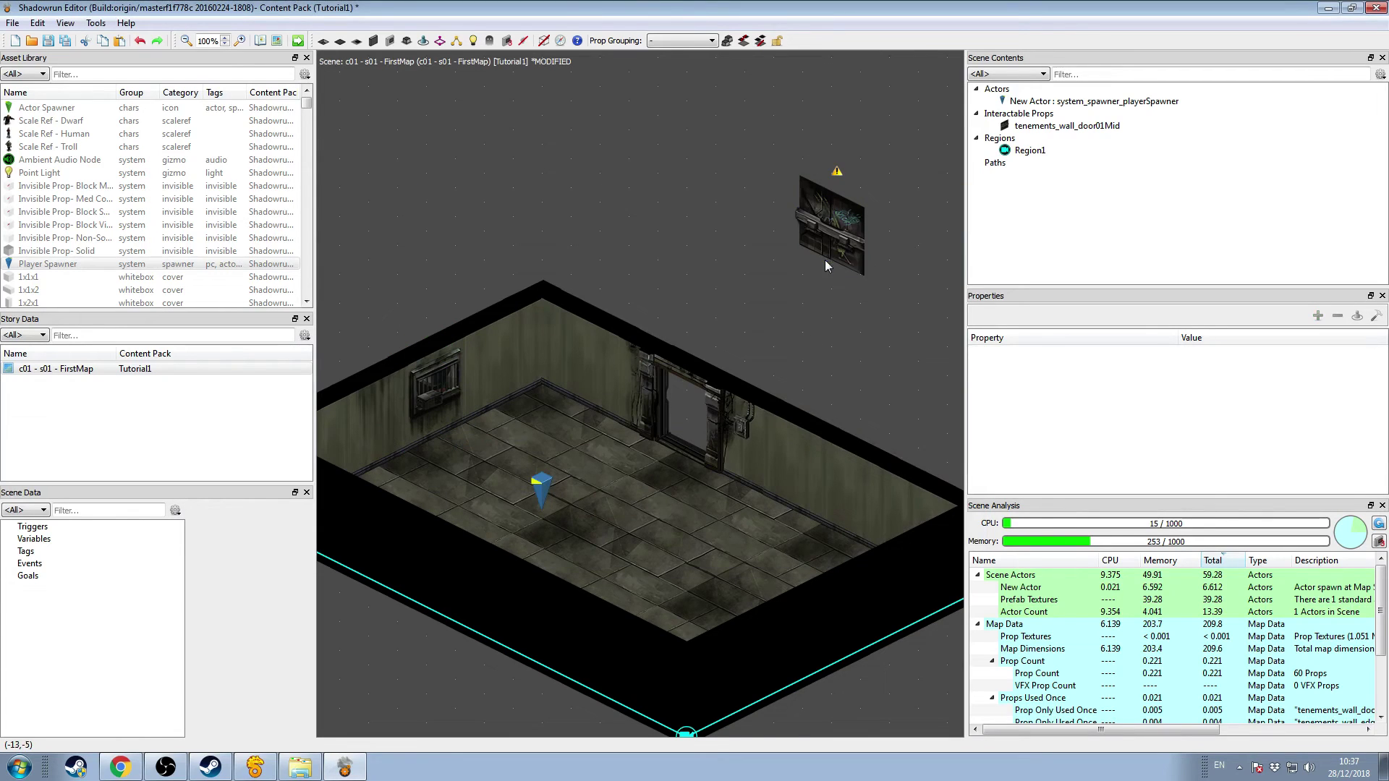
Step: Move the door panel back into its frame in the back wall and save the scene
left_click_drag(847, 236, 703, 419)
left_click(778, 288)
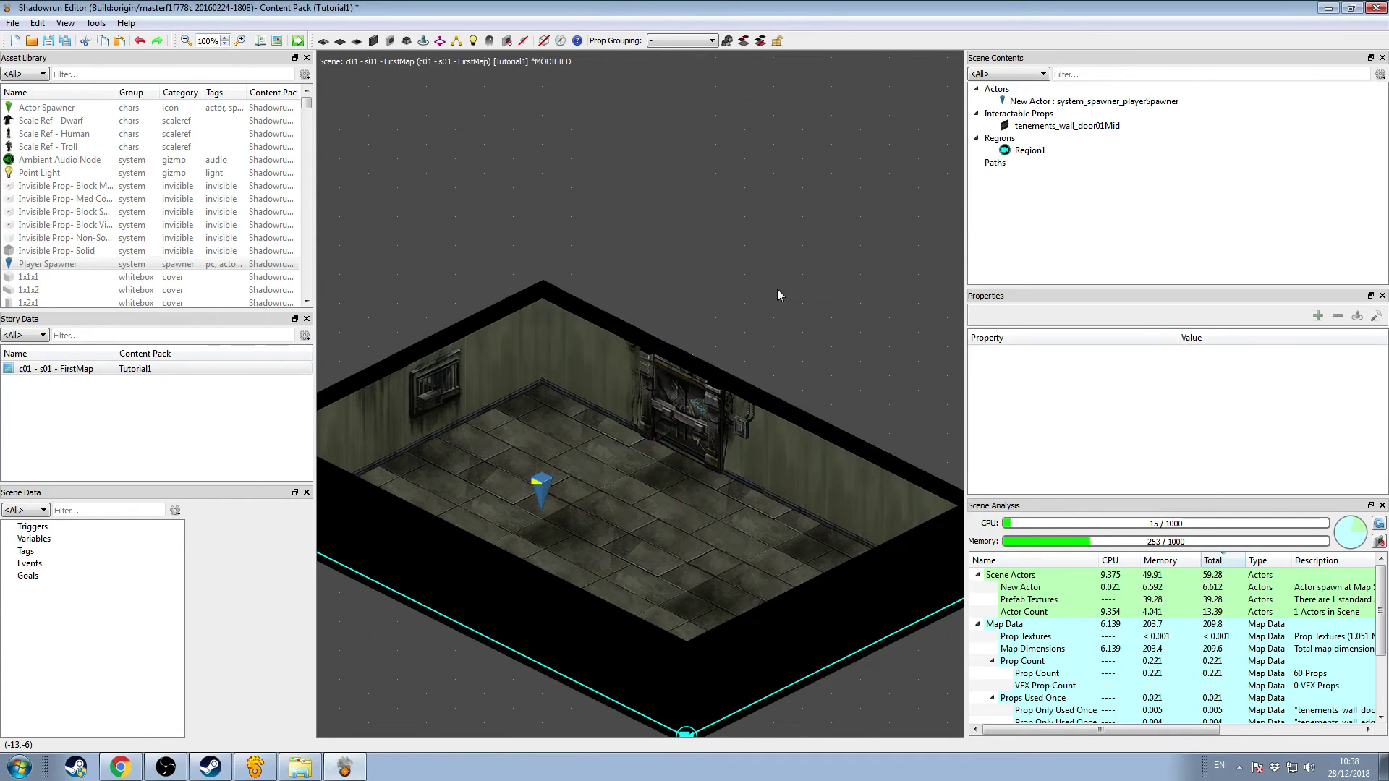
left_click(48, 41)
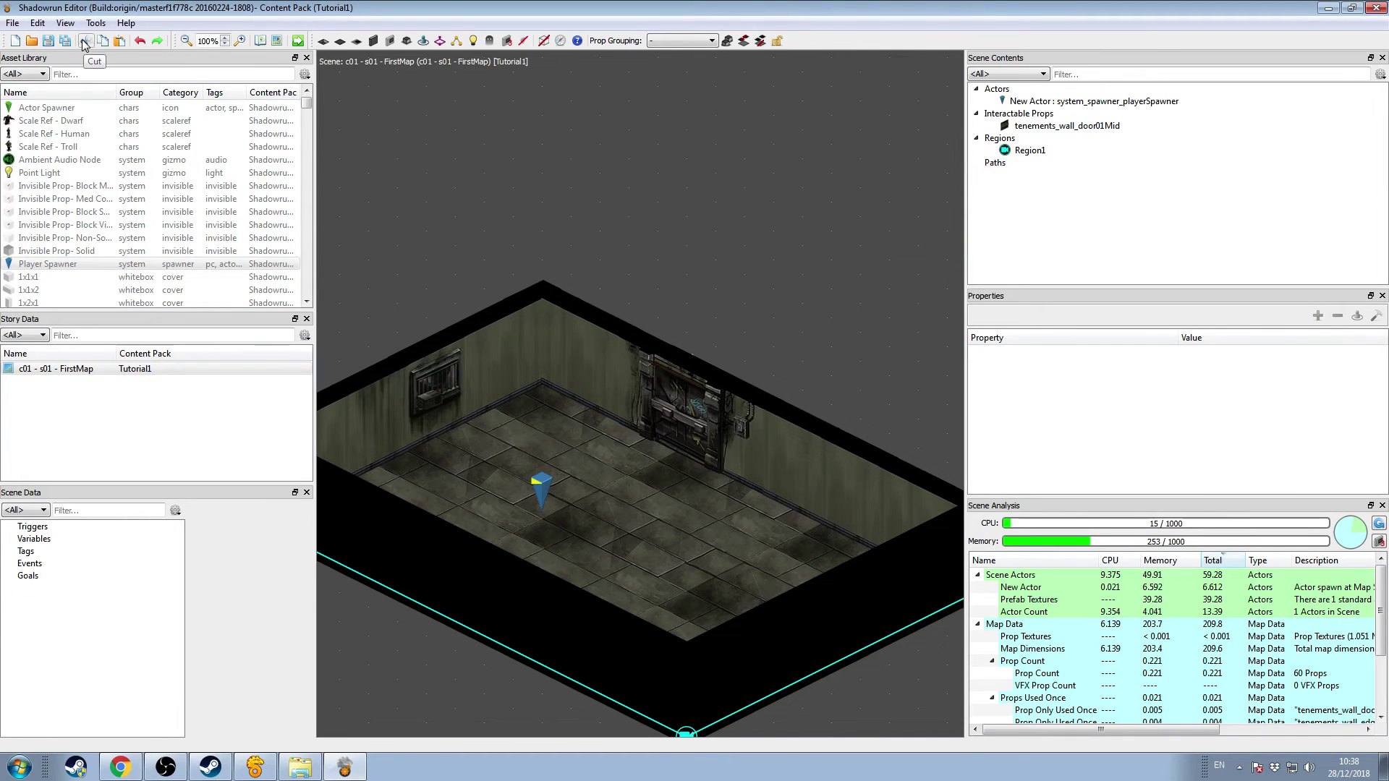
Step: Open the scene's test settings and set the Main Character Override to Hire Main Character
left_click(296, 43)
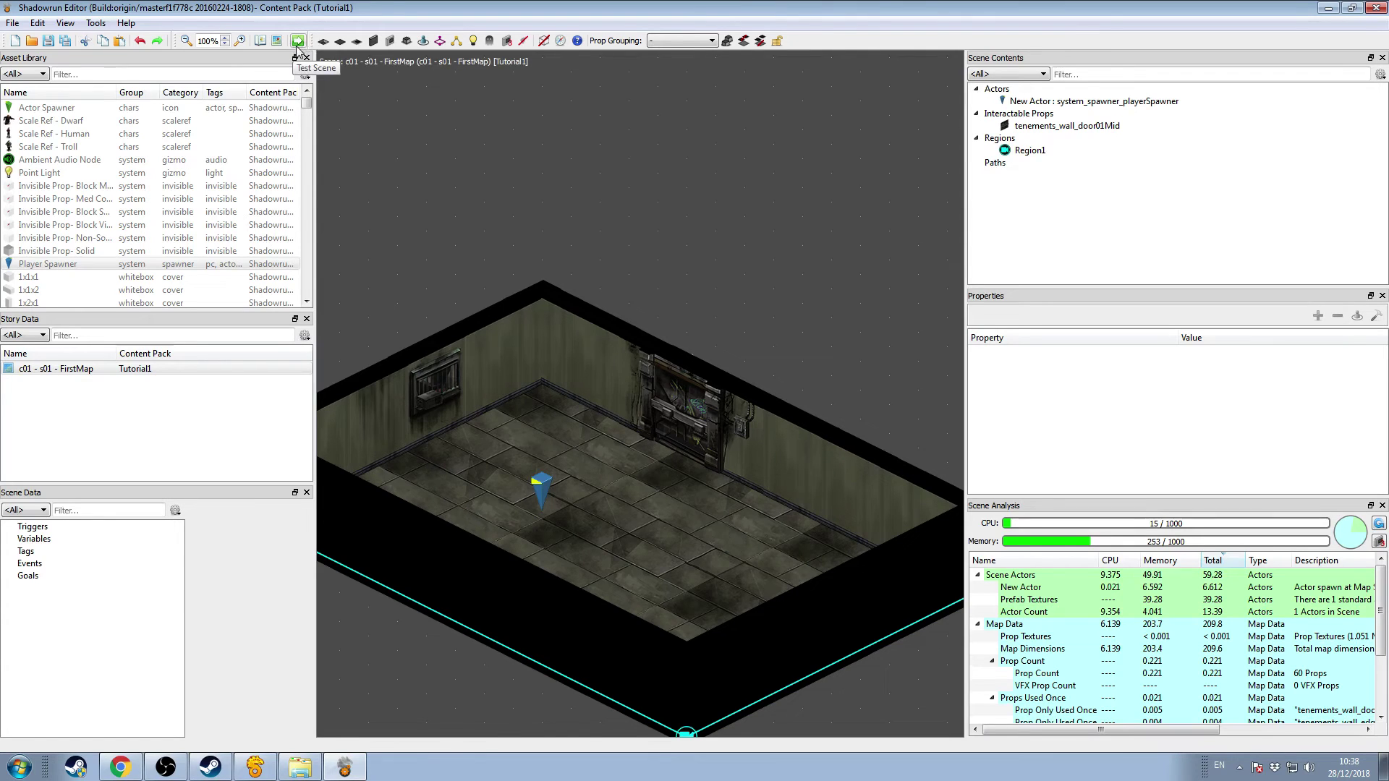
left_click(298, 42)
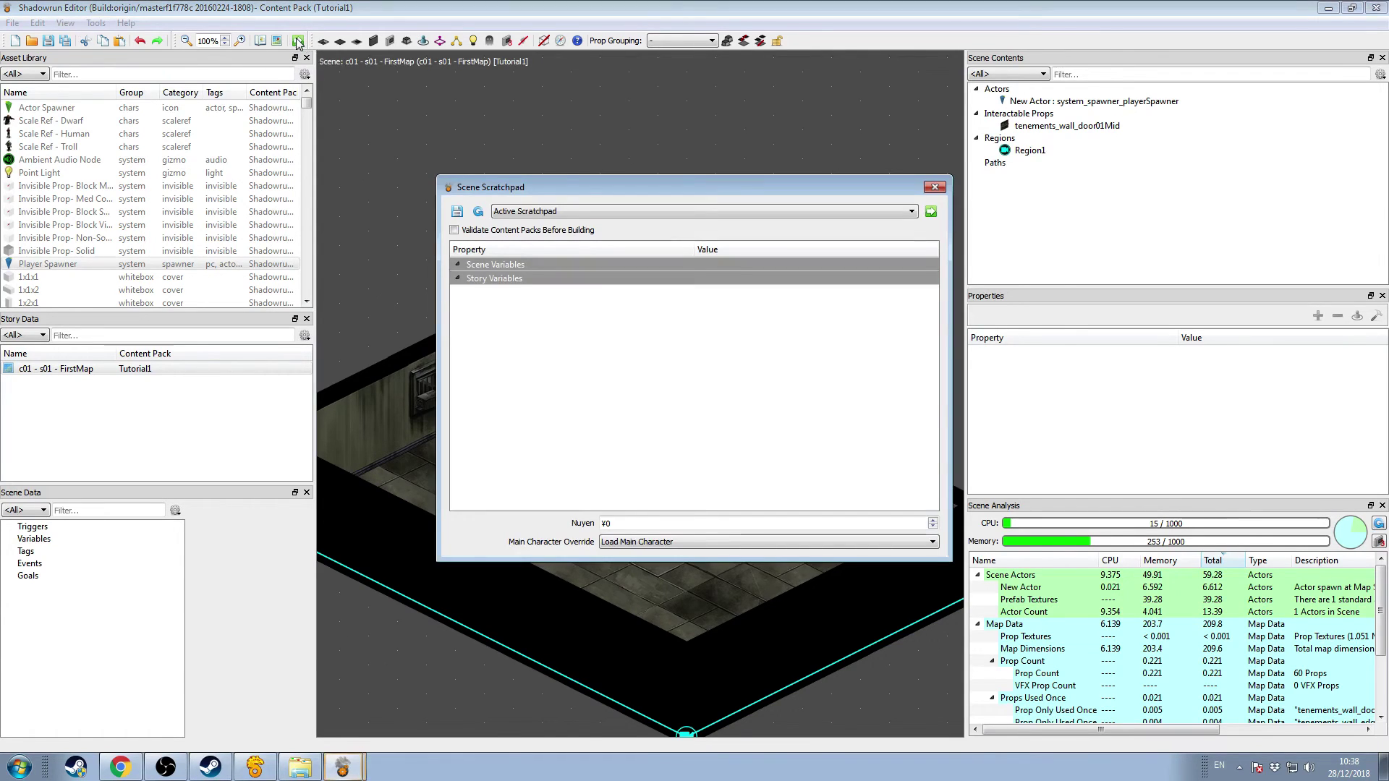
left_click_drag(650, 197, 581, 101)
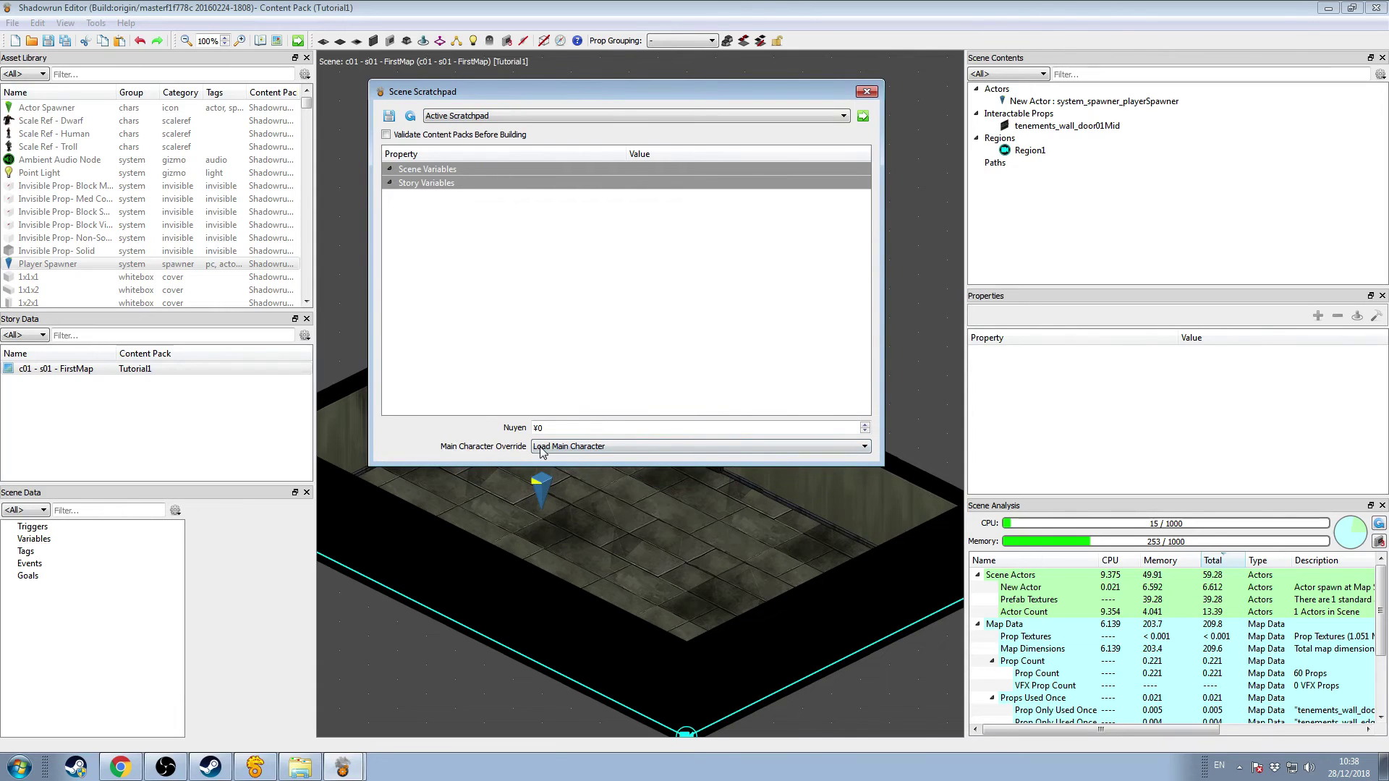
left_click_drag(576, 95, 913, 81)
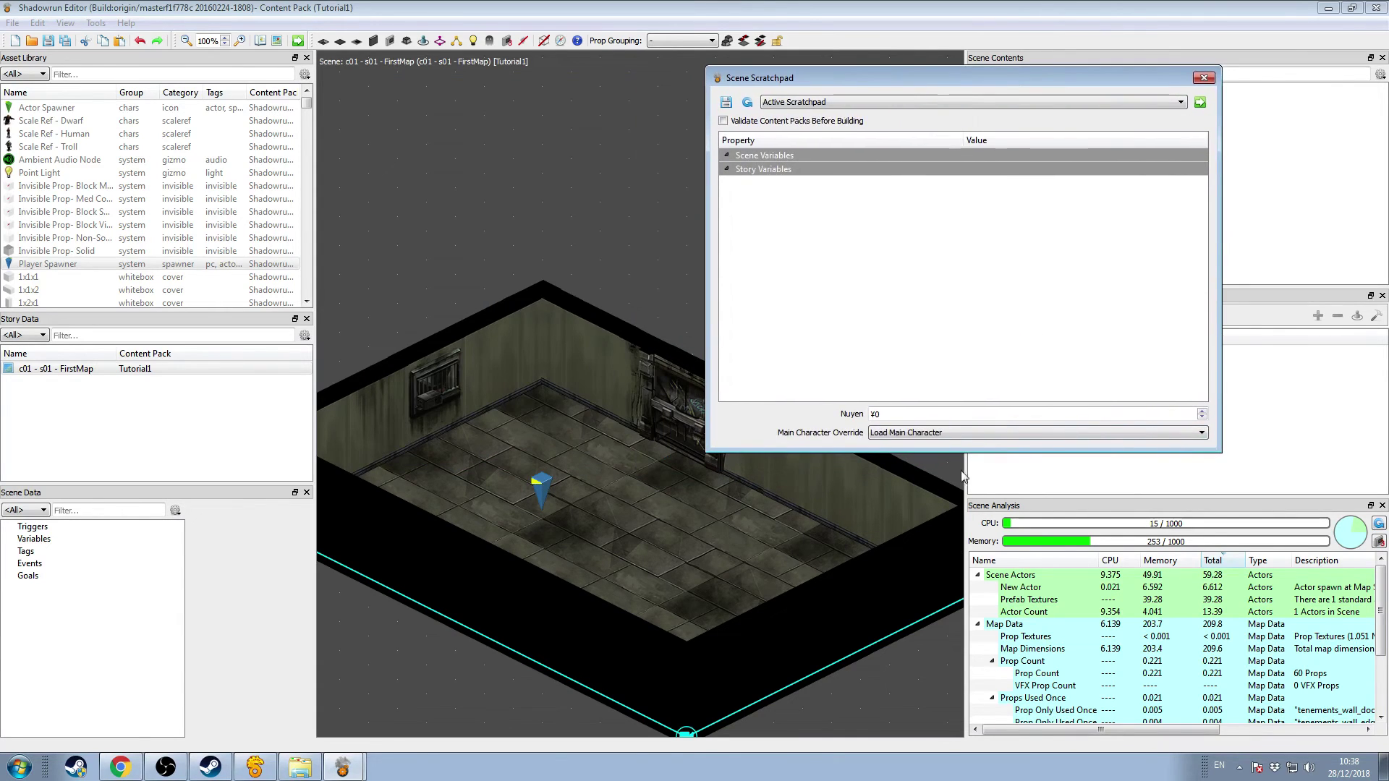
left_click(989, 435)
left_click(990, 443)
left_click(932, 435)
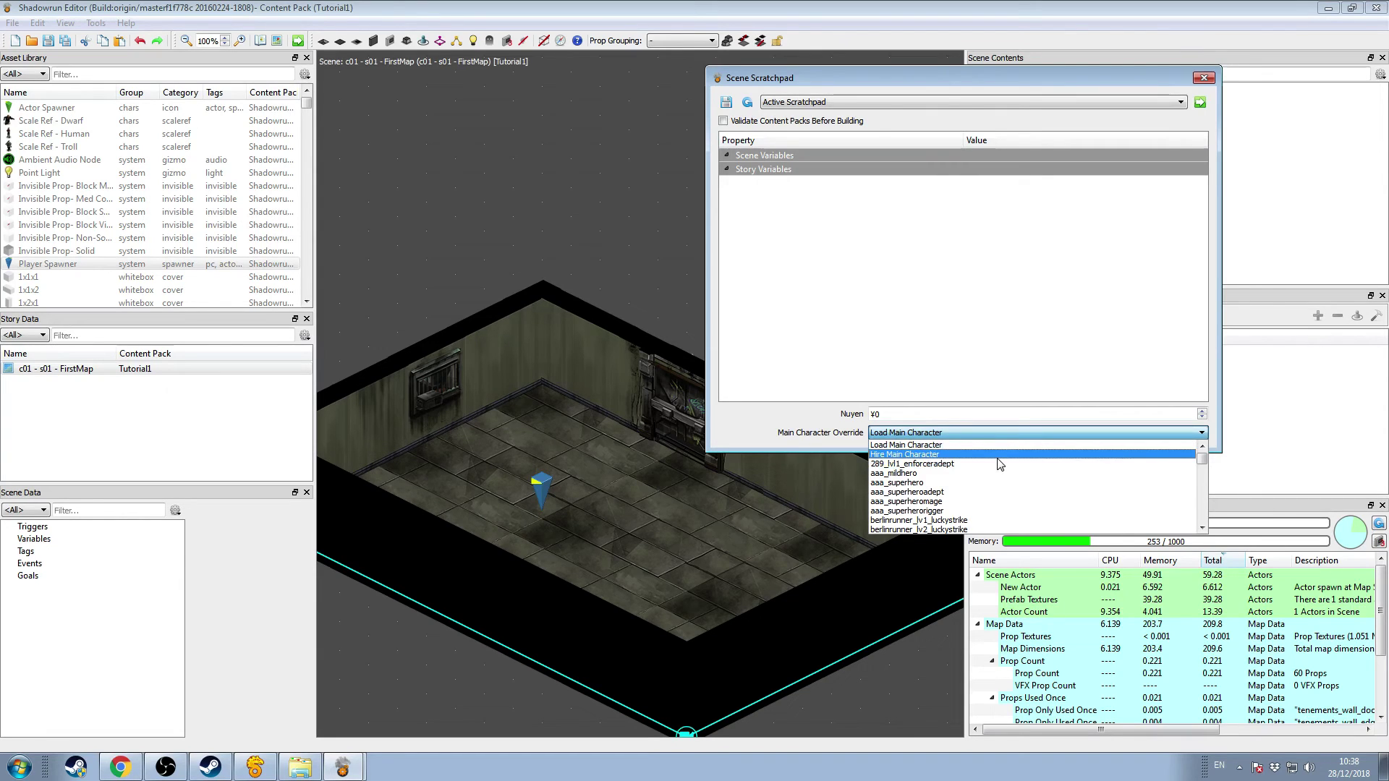
scroll(1002, 465, "down", 15)
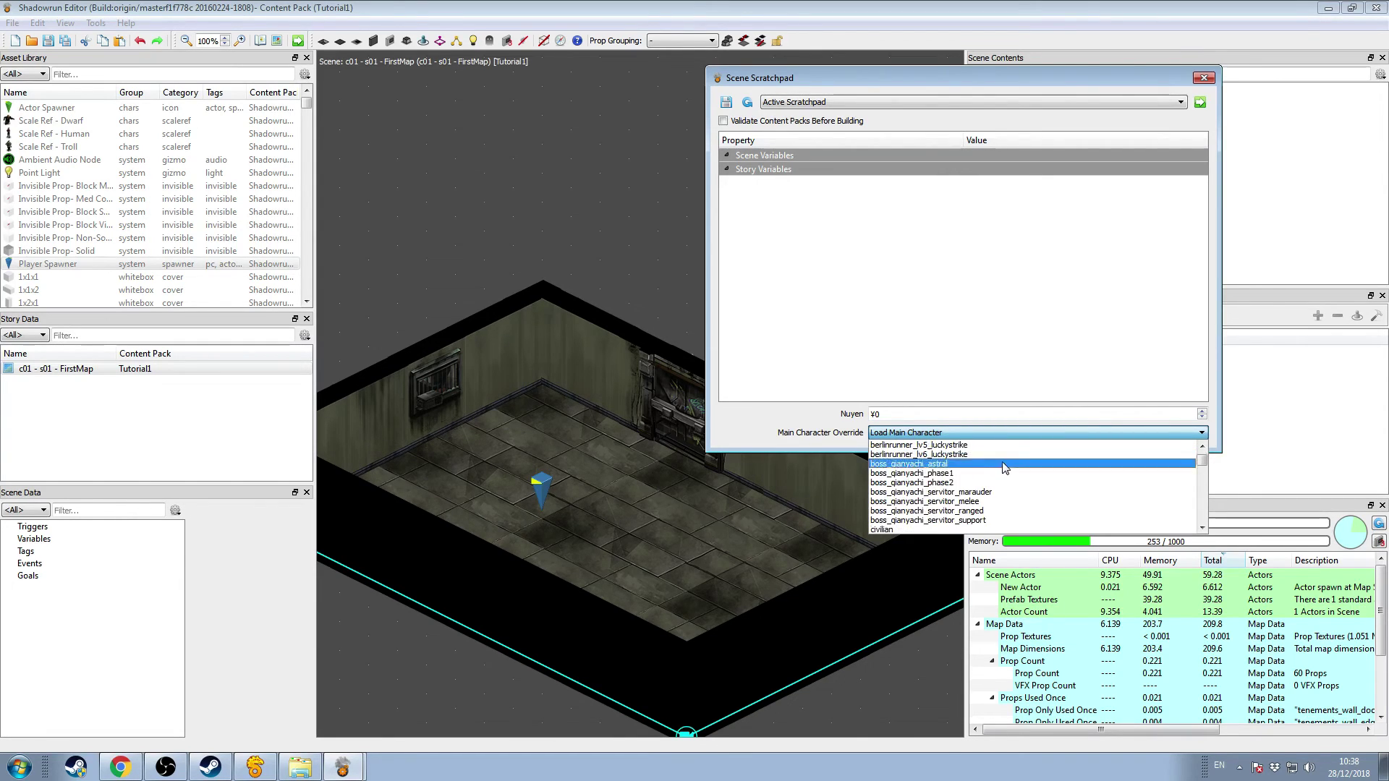
scroll(1005, 477, "down", 10)
scroll(1004, 491, "up", 20)
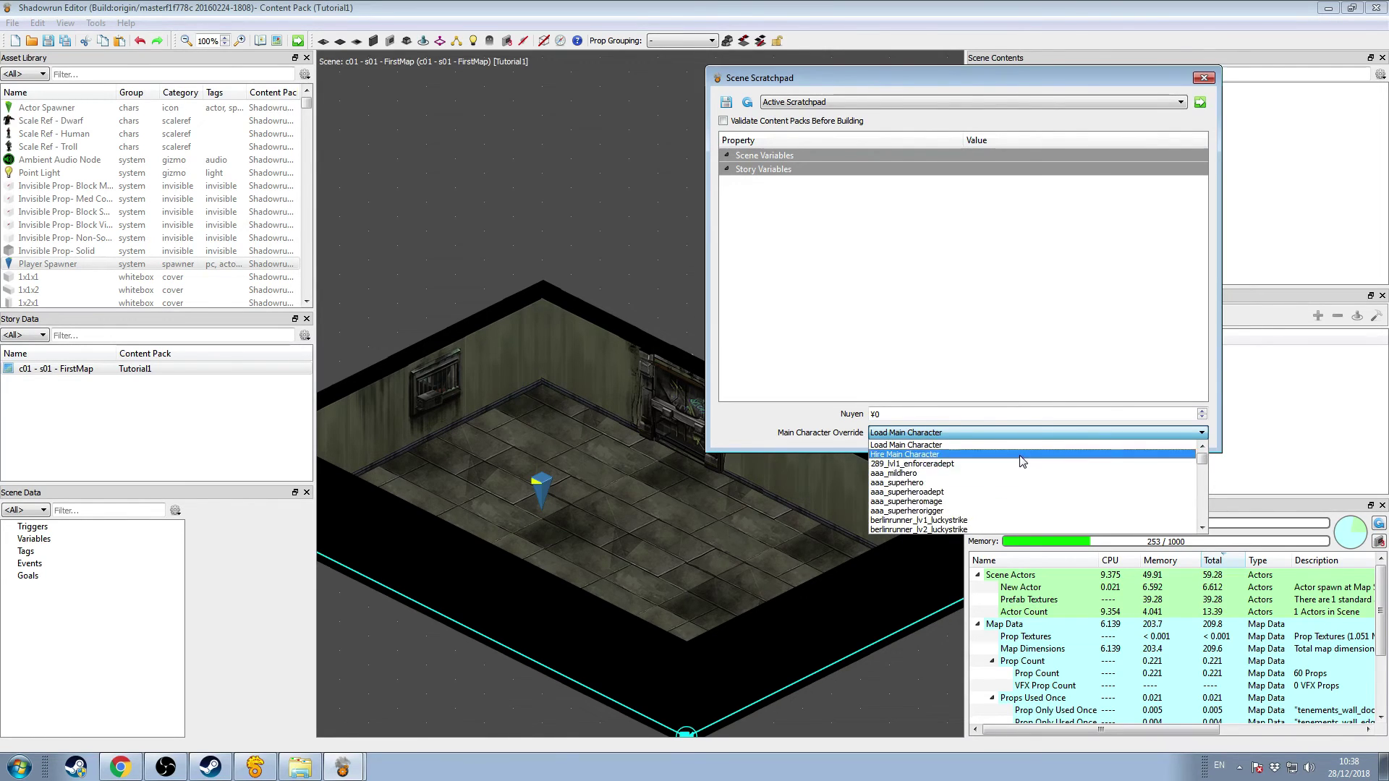
left_click(1022, 456)
Step: Set the Nuyen for the scene test to 10000, keeping the Hire Main Character override
left_click_drag(916, 416, 787, 421)
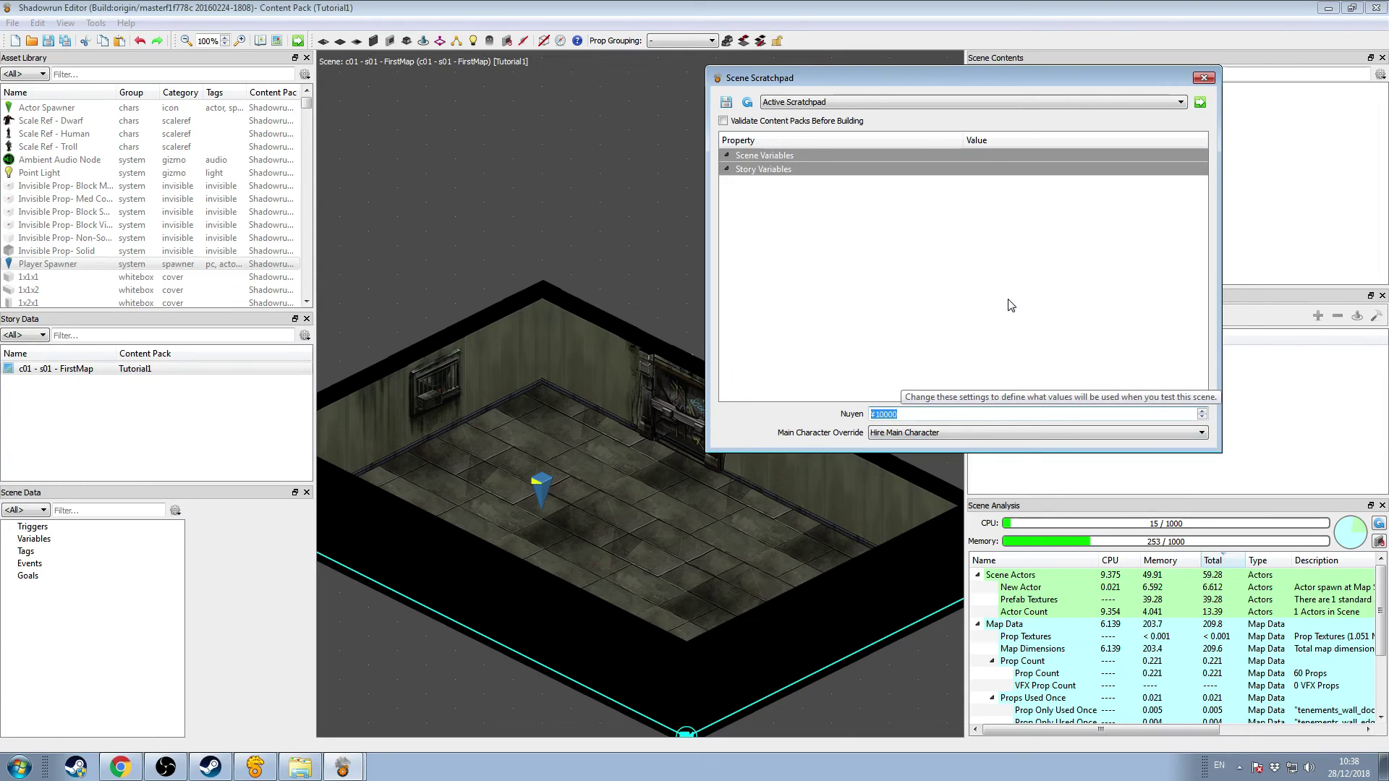
left_click(957, 433)
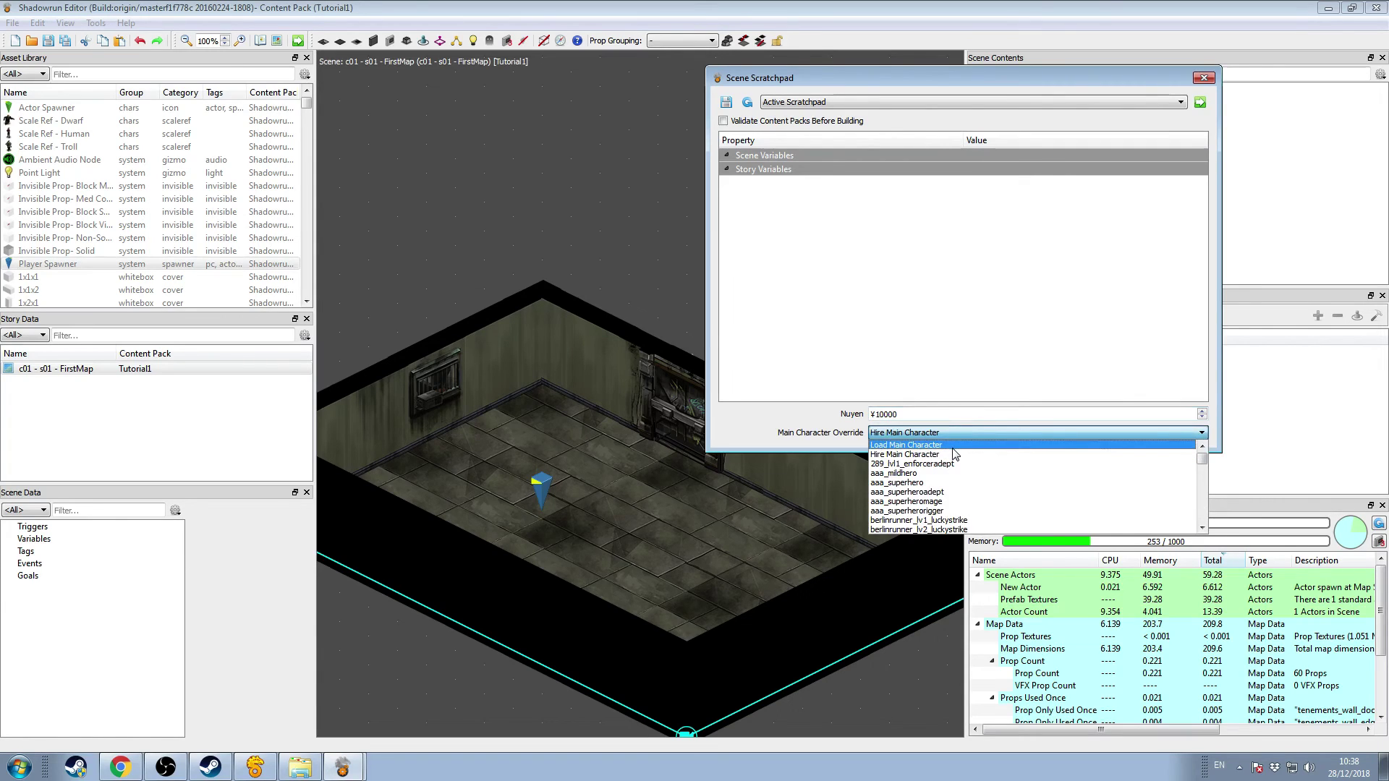
left_click(984, 328)
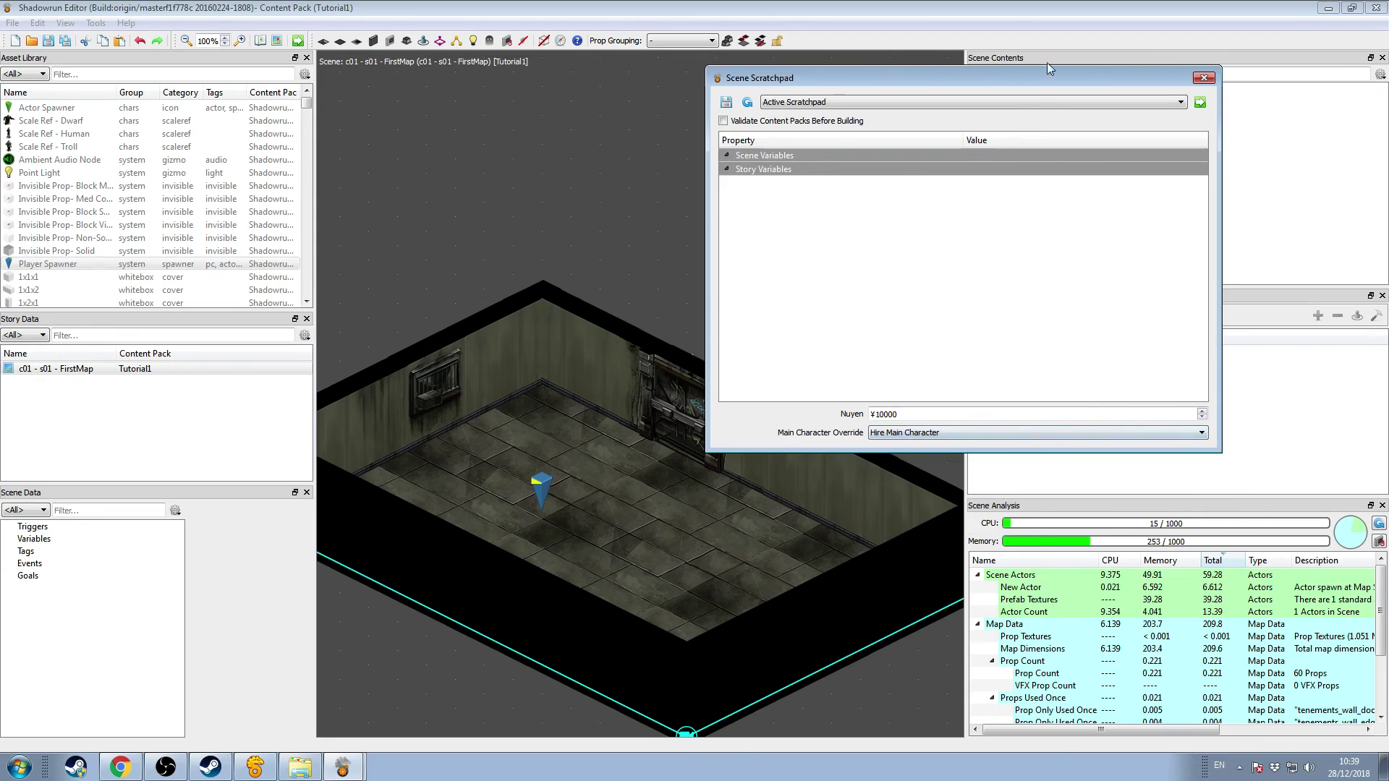
Step: Start the scene test with these settings and switch to the Shadowrun: Hong Kong game
left_click(1201, 103)
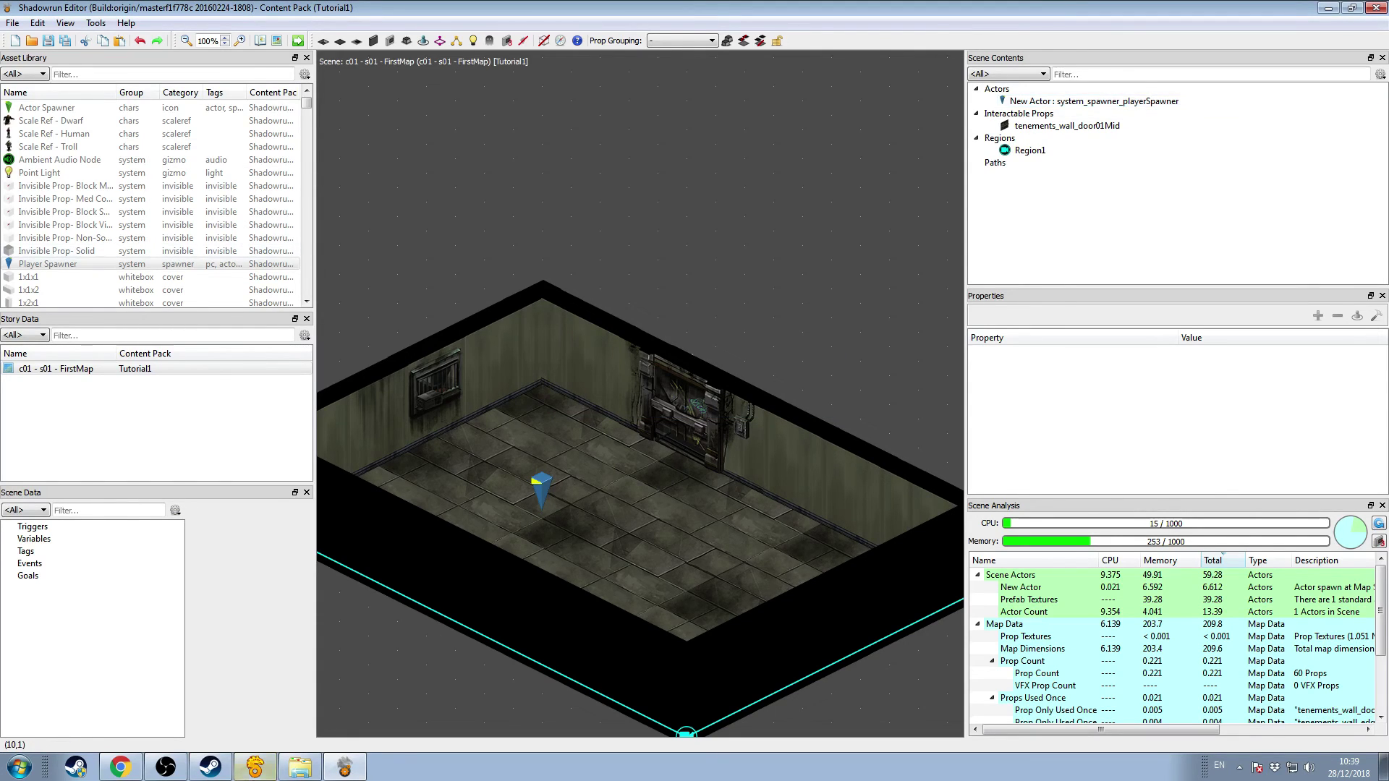
left_click(268, 769)
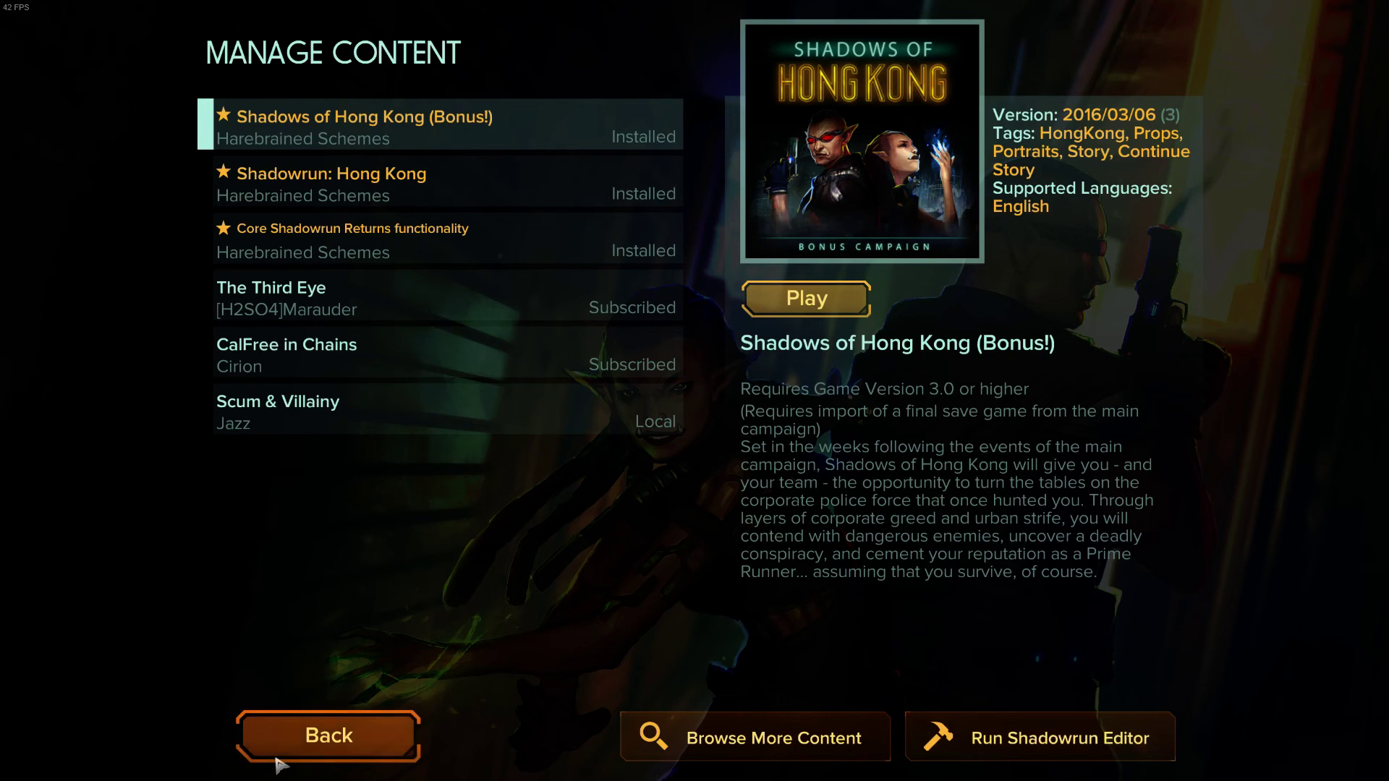
Step: Switch back to the Shadowrun Editor, restart the scene test with the same scratchpad settings, and continue past the loading screen
key("alt+Tab")
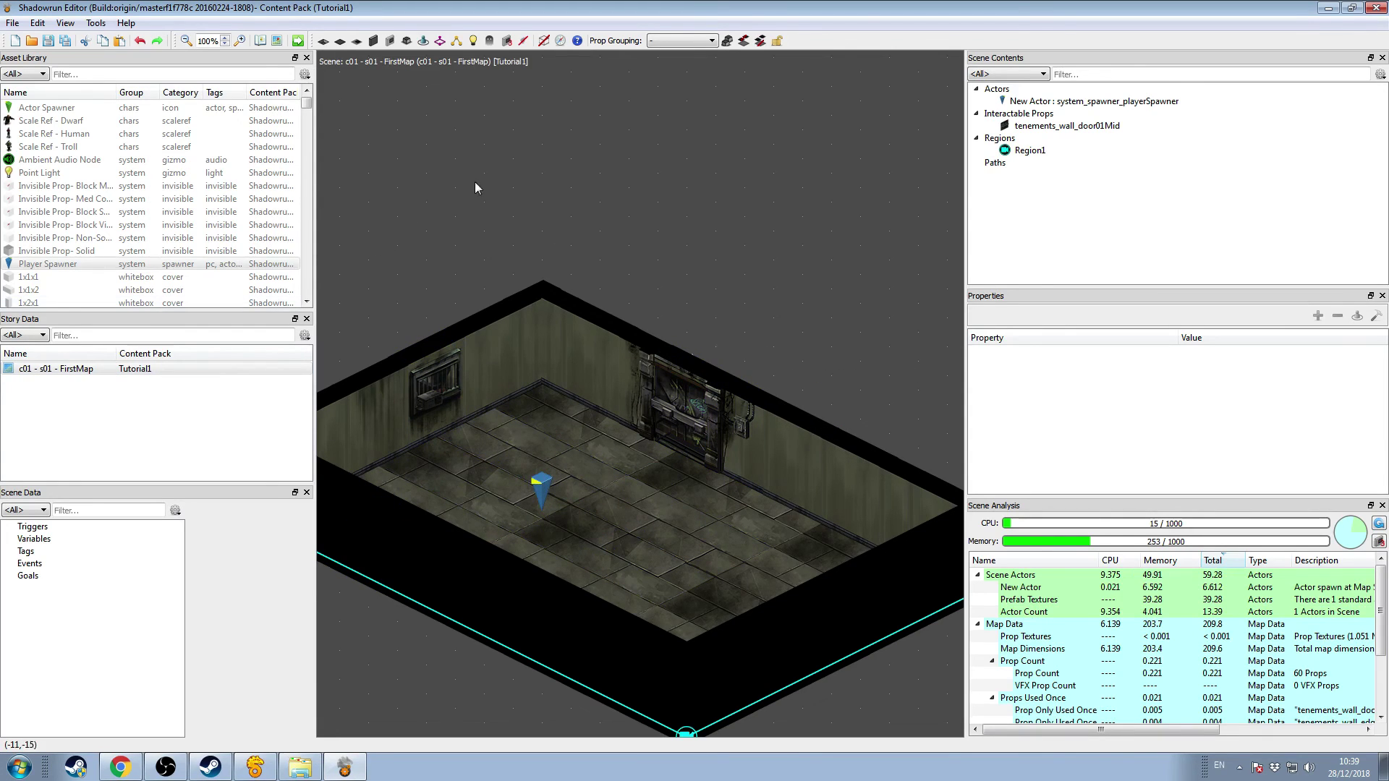
left_click(297, 41)
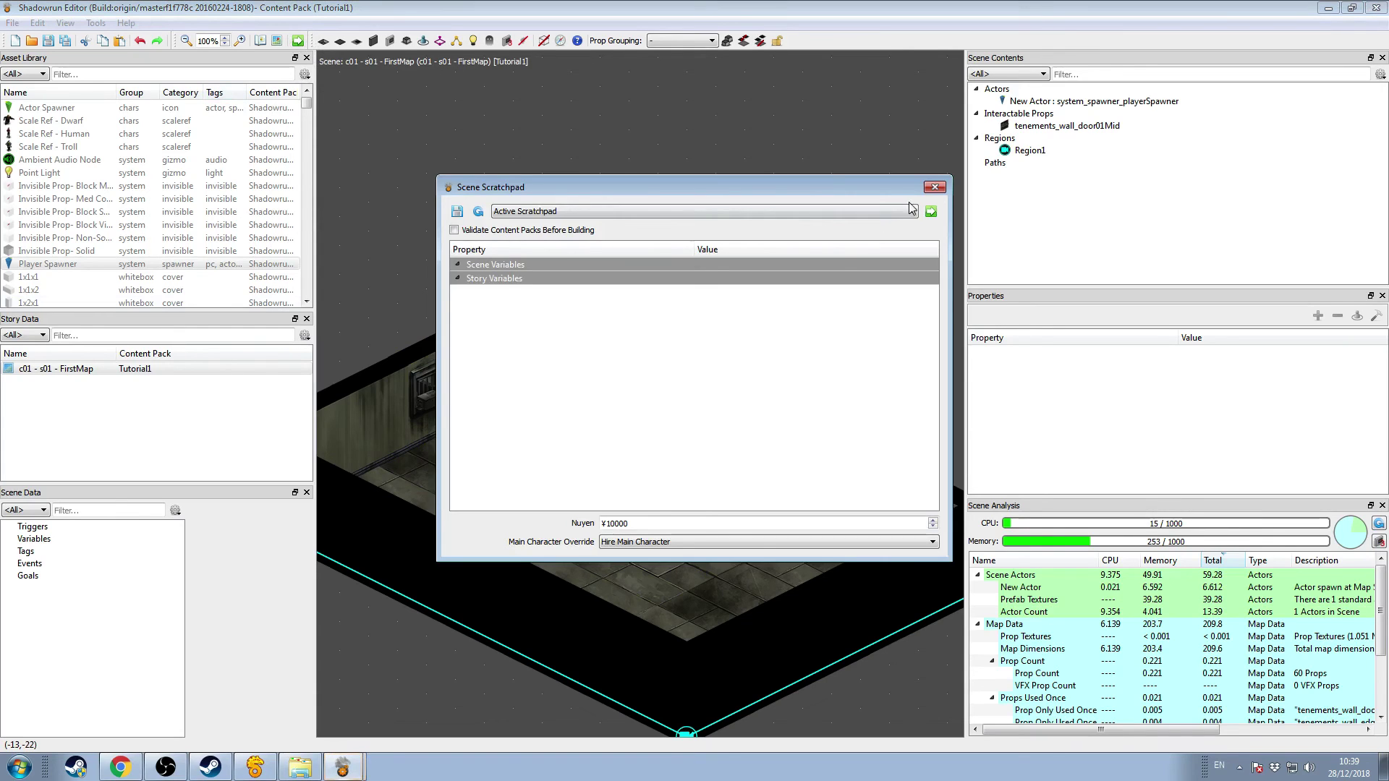
left_click(931, 211)
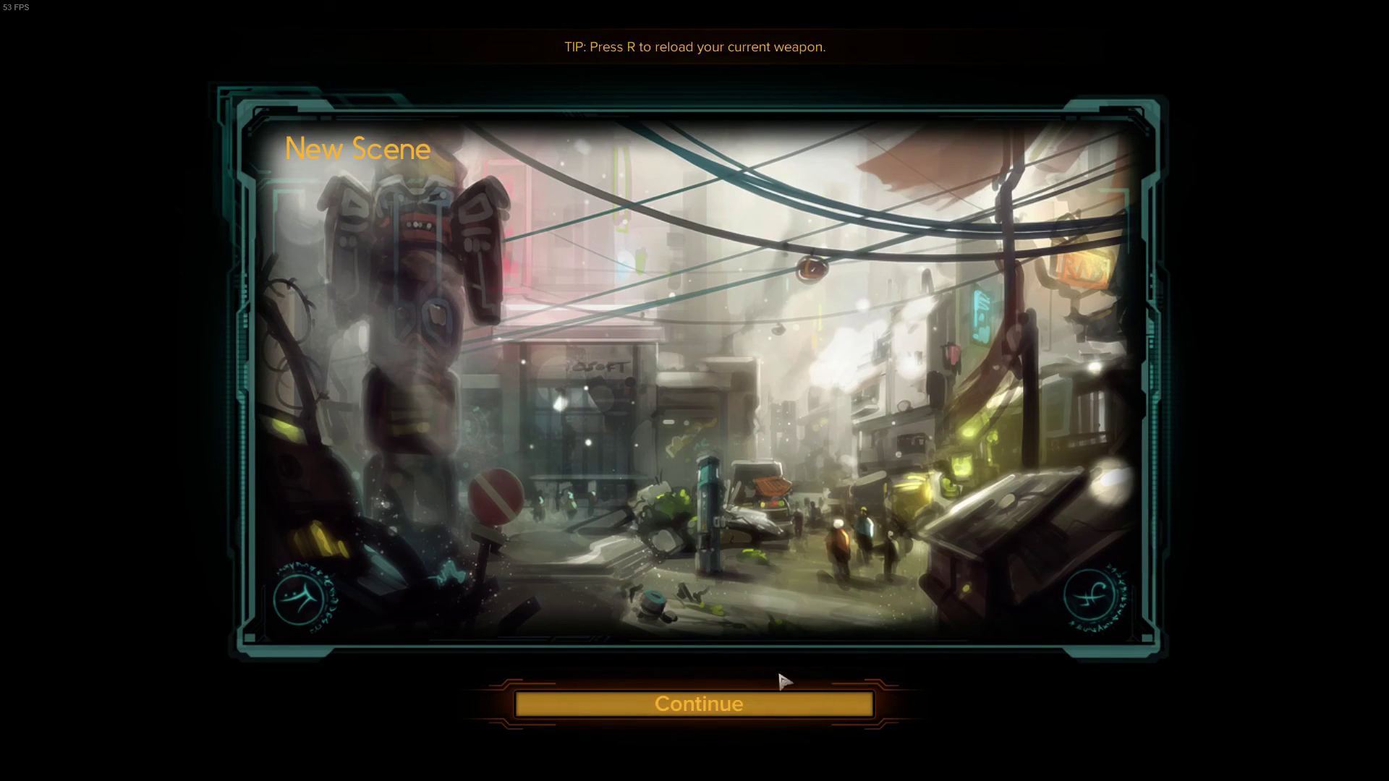
left_click(709, 713)
Step: Hire the first Is0bel dwarf decker as the main character, browse the remaining runners, and confirm the team
mouse_move(418, 227)
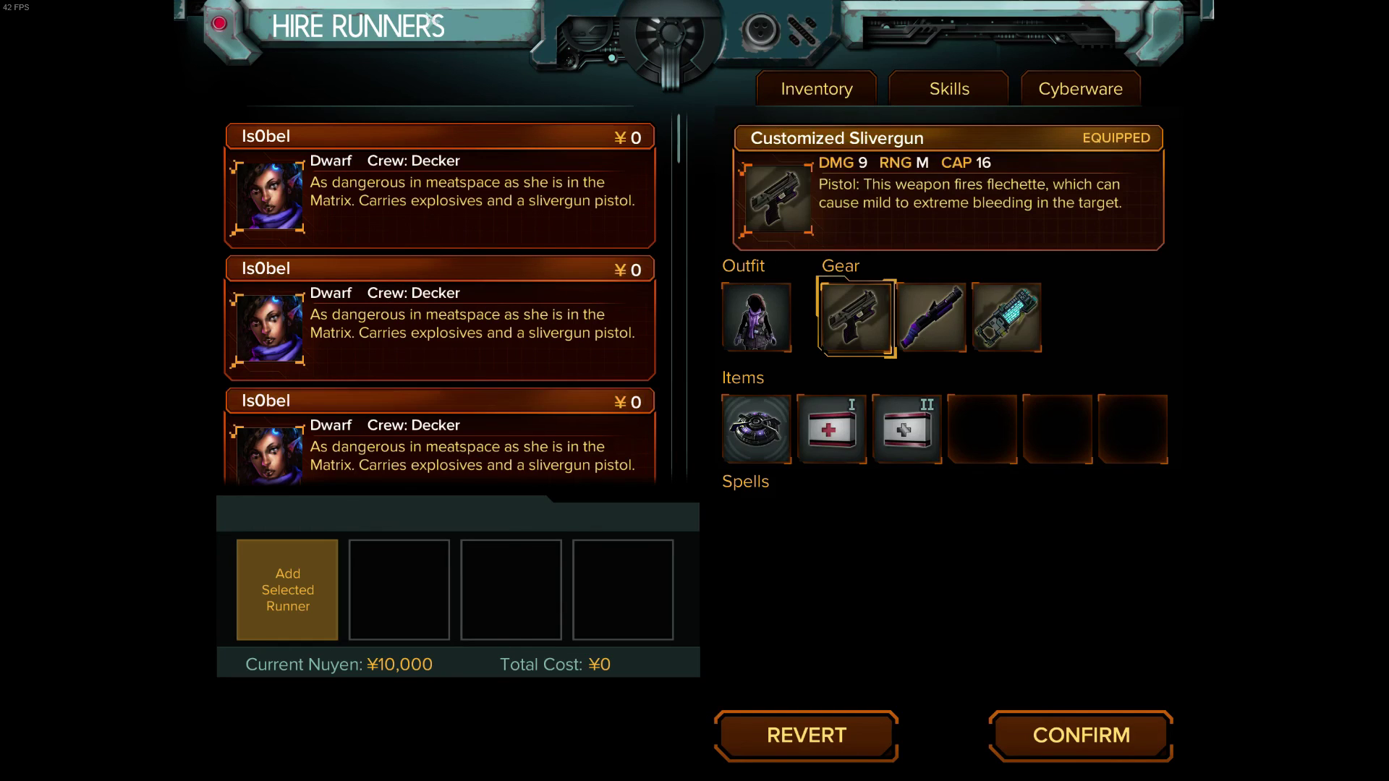
double_click(466, 198)
scroll(480, 290, "down", 1)
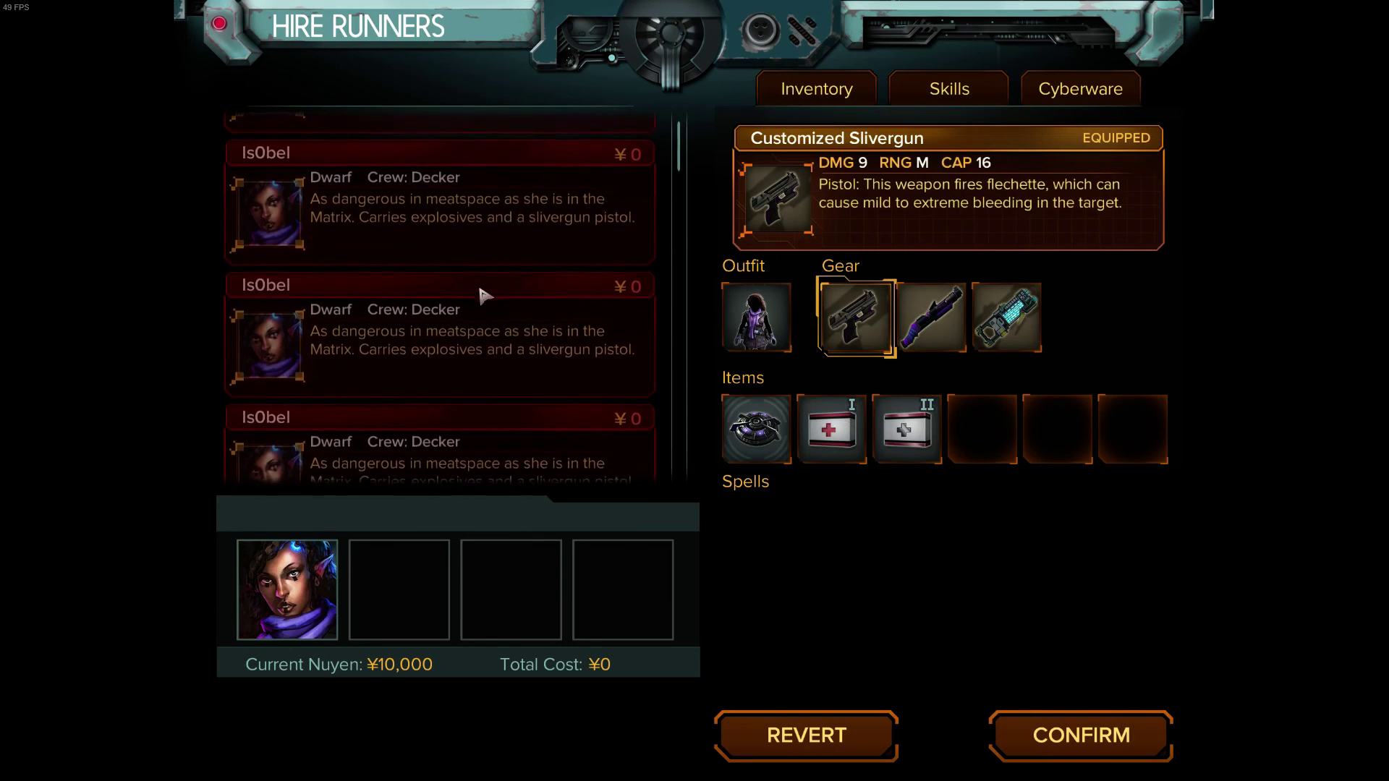
scroll(480, 295, "down", 2)
scroll(680, 176, "down", 3)
left_click_drag(680, 176, 677, 434)
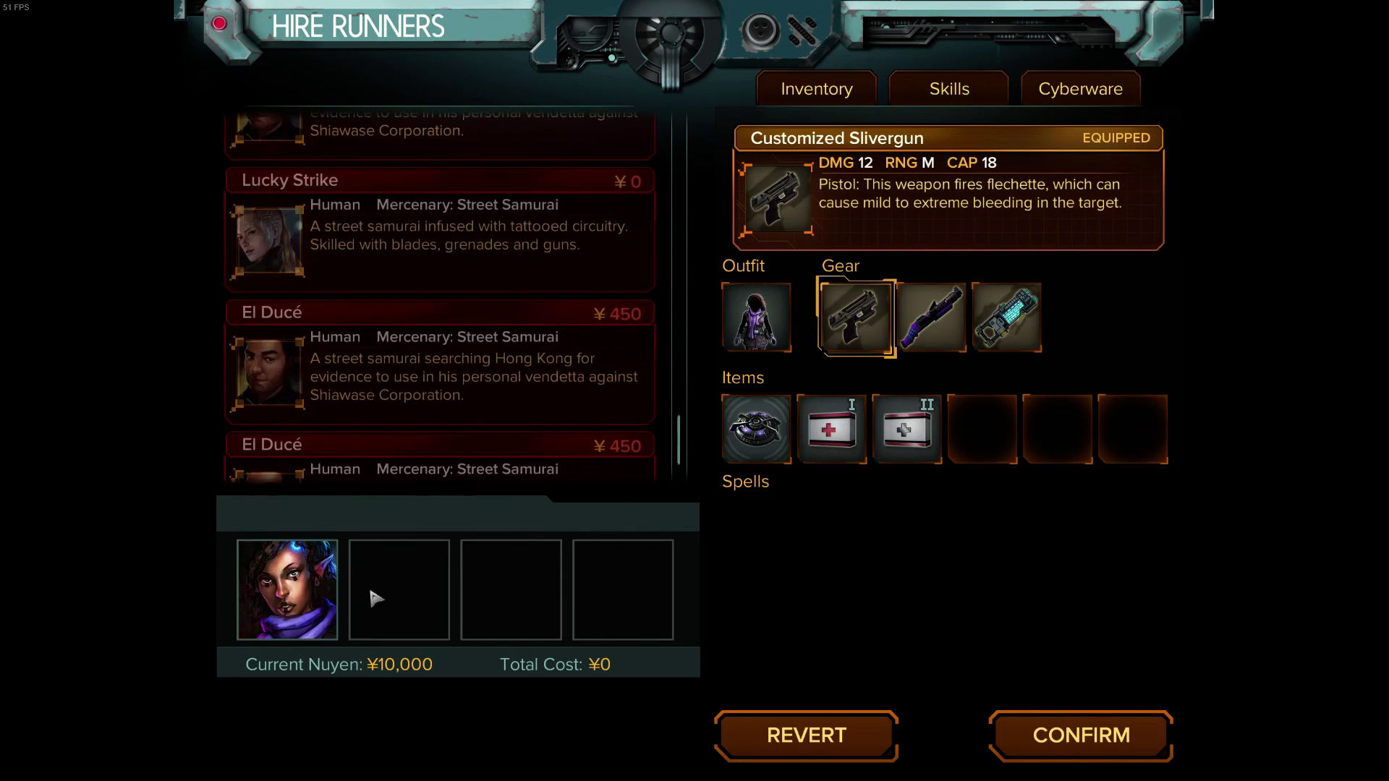
left_click(1118, 745)
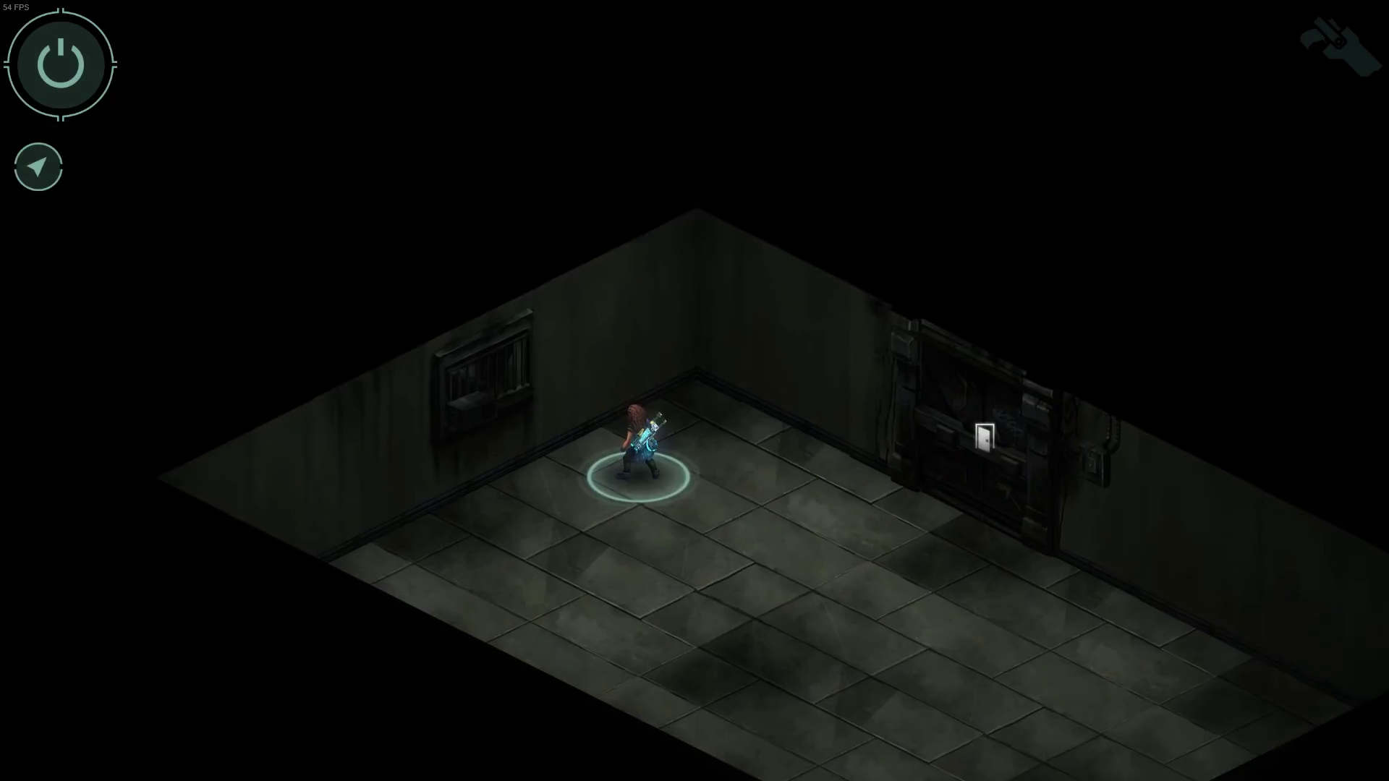
Step: Test movement by walking the runner to several floor tiles and up to the closed door
left_click_drag(298, 429, 1240, 239)
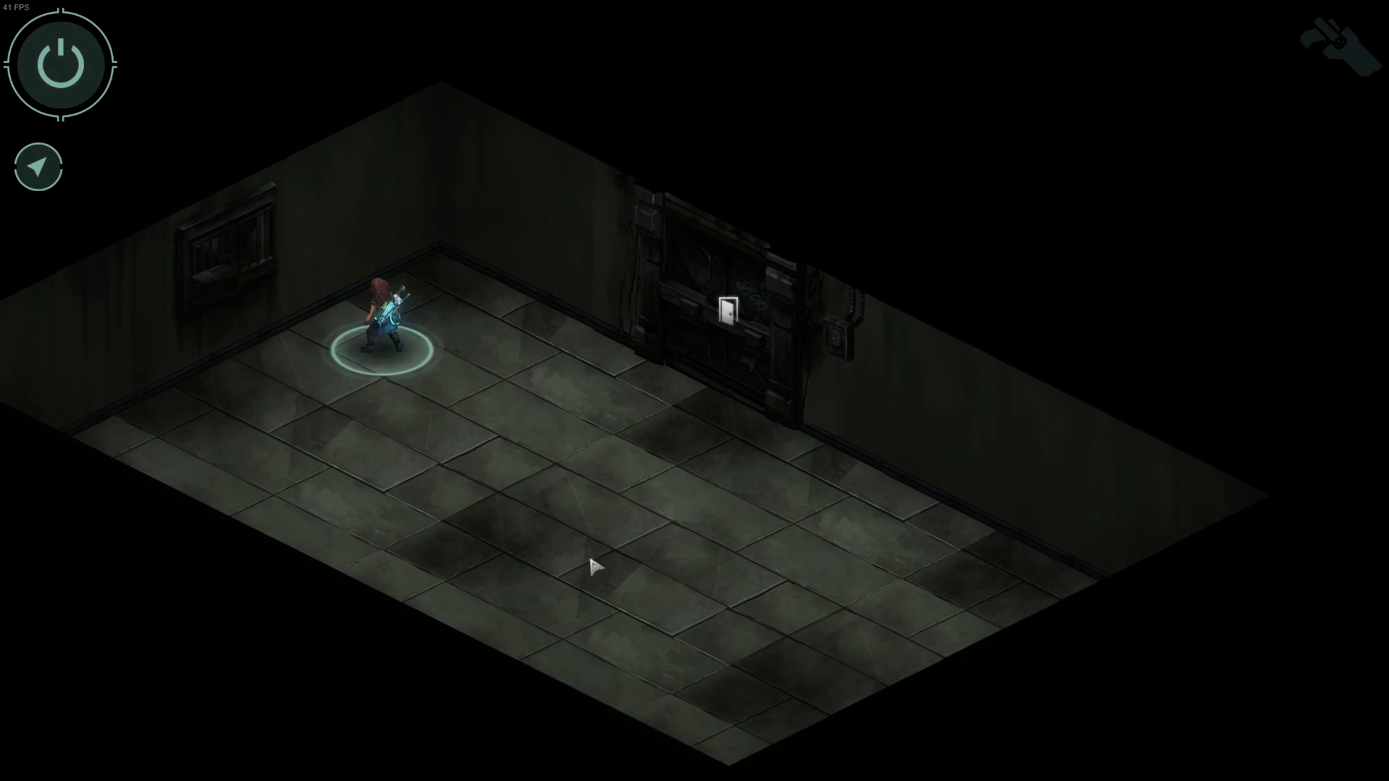
left_click(680, 437)
left_click(781, 552)
left_click(439, 437)
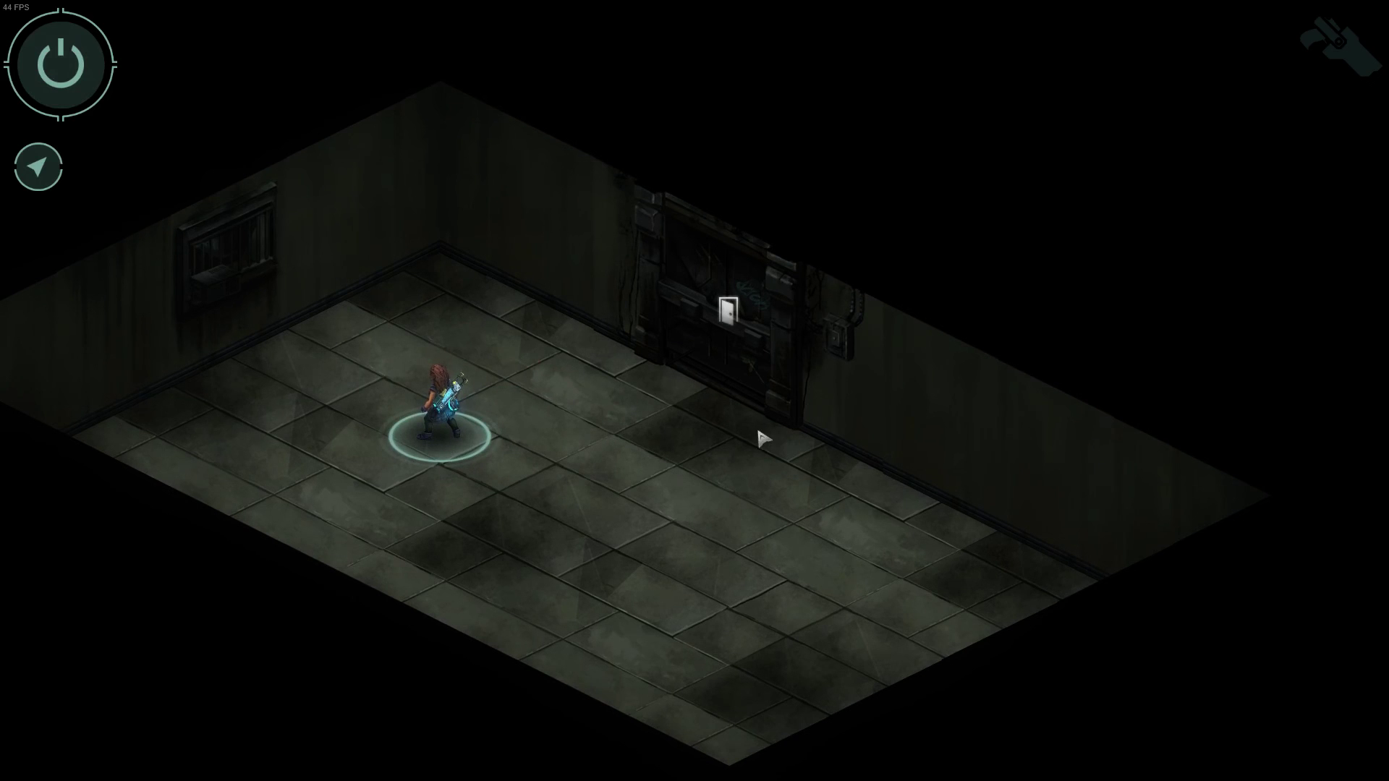
left_click(670, 437)
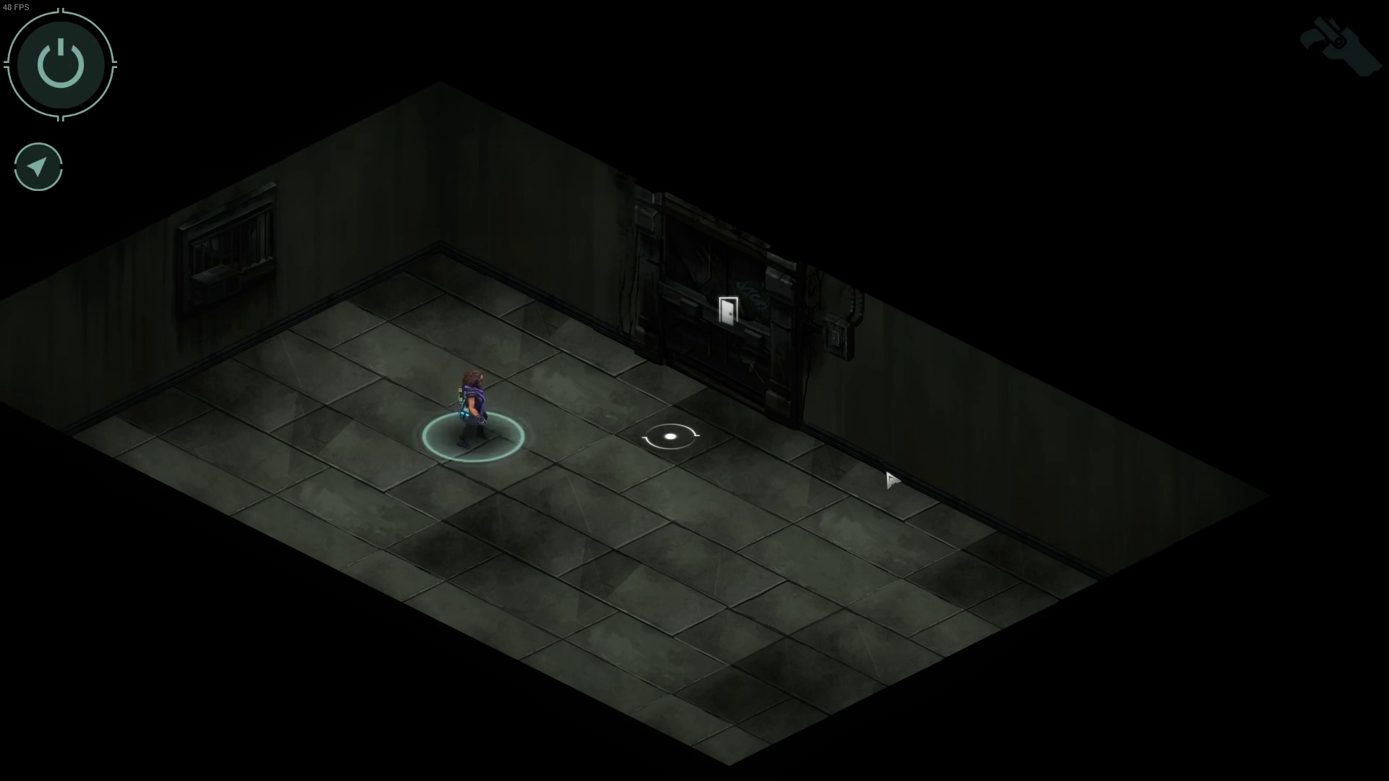
Step: Open the door labelled "This is our first door" and try to walk the runner out through the doorway
left_click(729, 310)
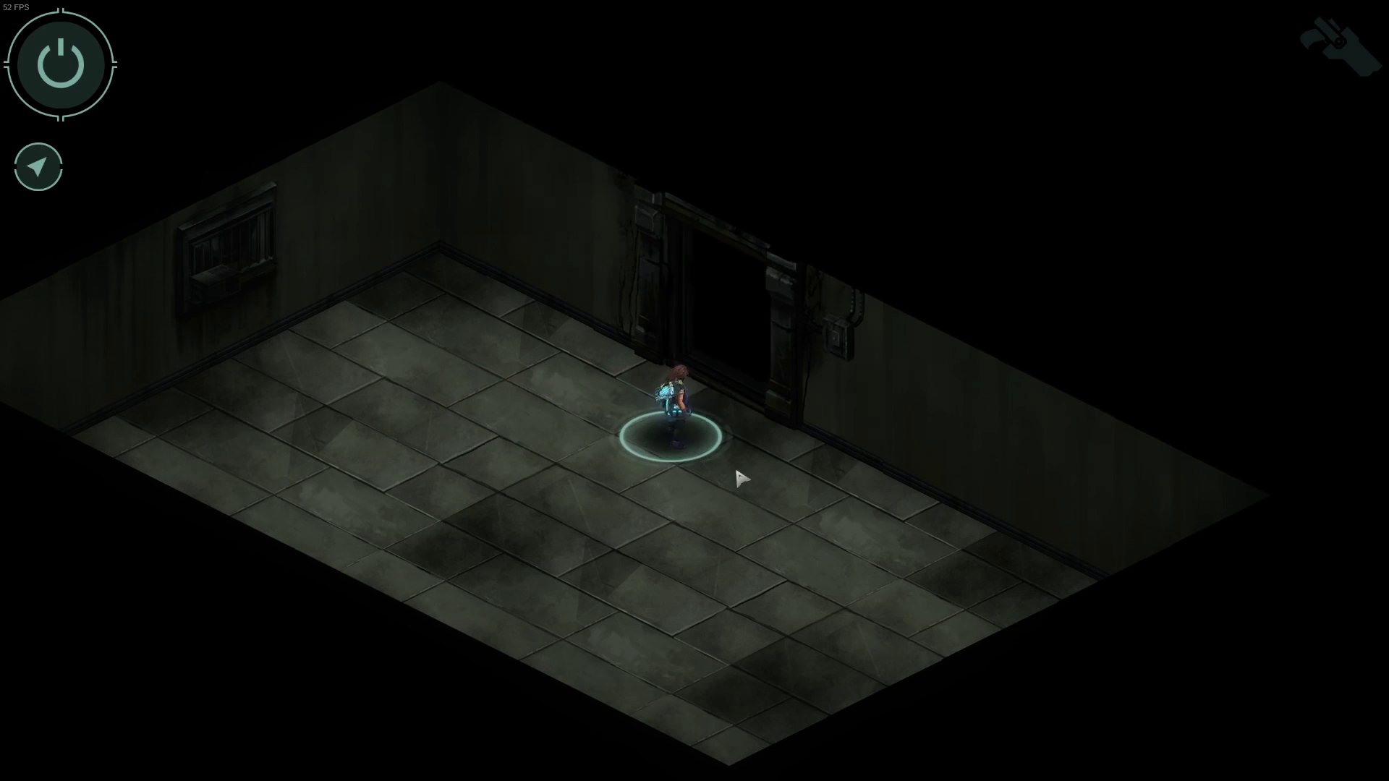
left_click(722, 350)
left_click(1002, 235)
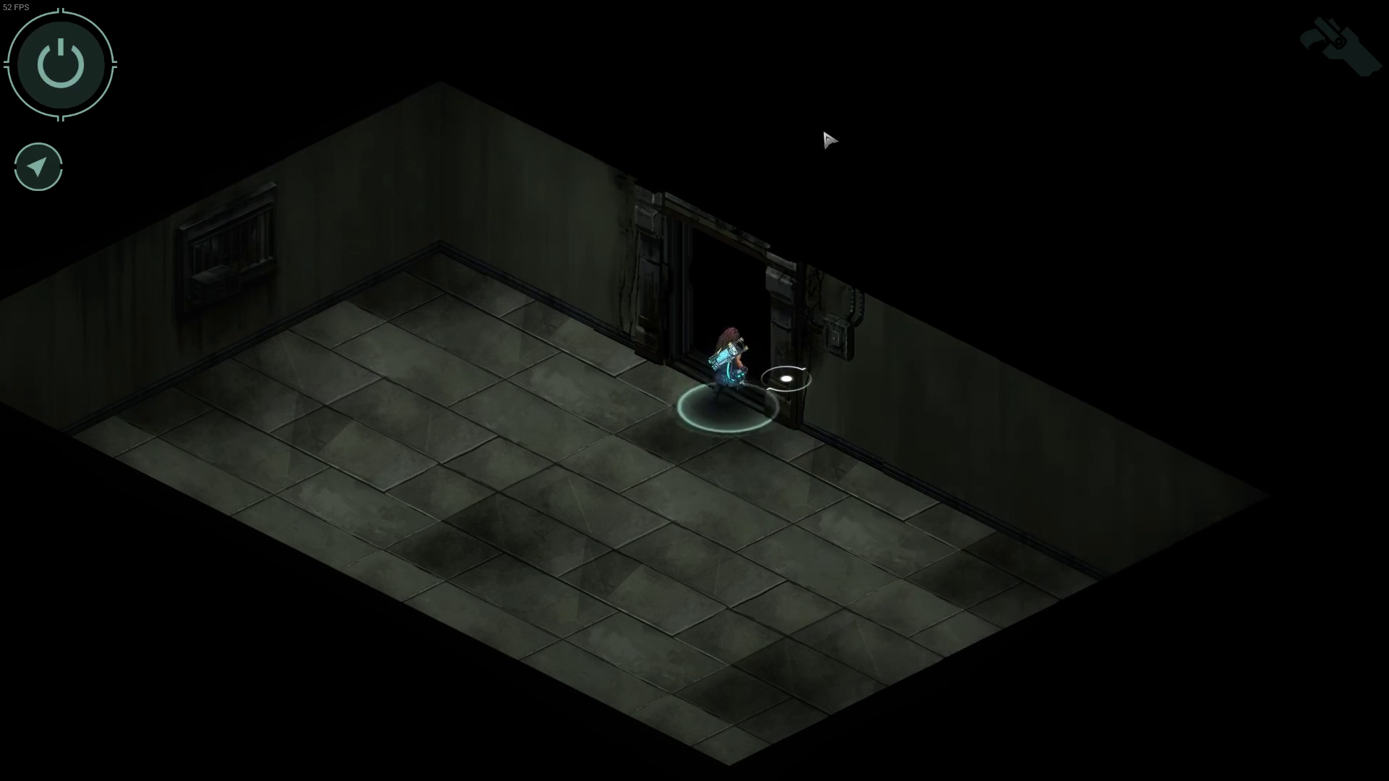
Step: Walk the runner back into the room and check how far the camera can zoom out and pan around it
left_click(497, 409)
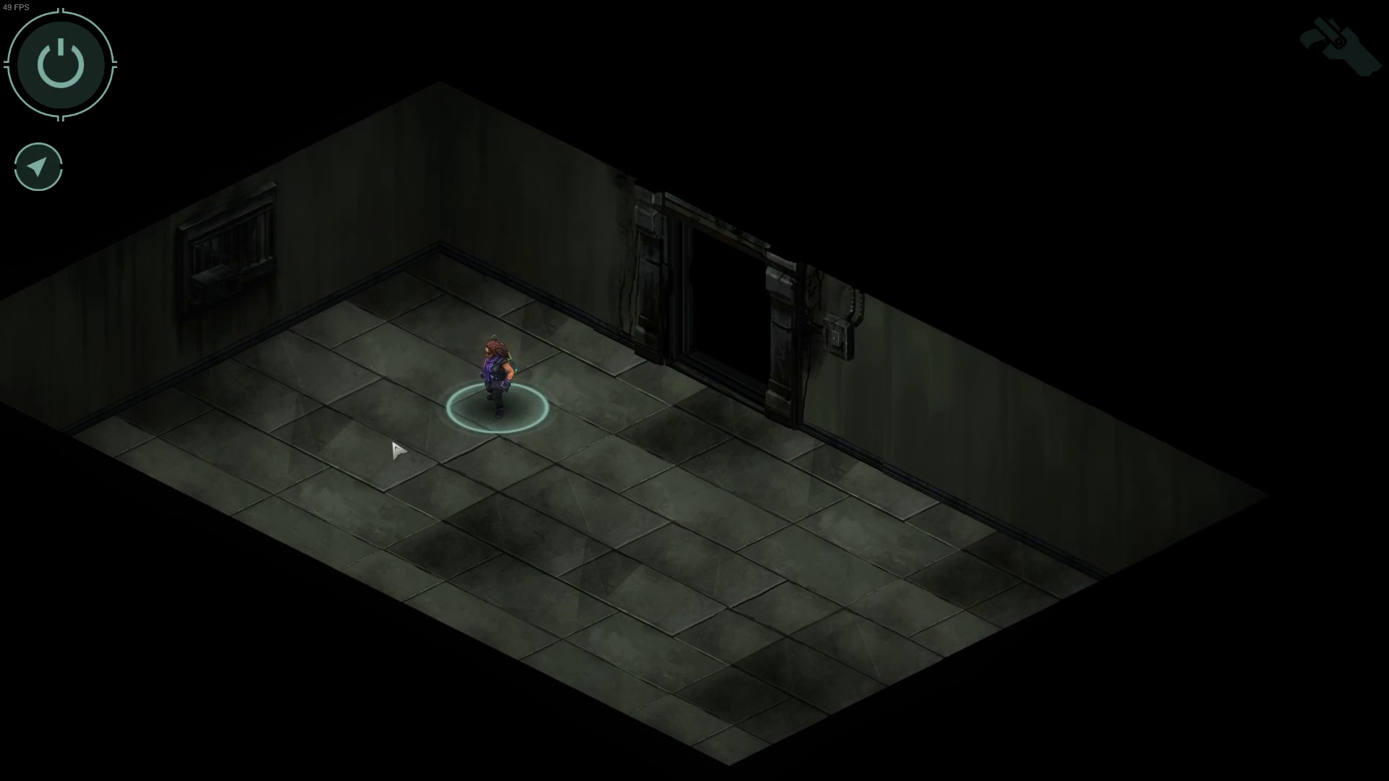
left_click(443, 441)
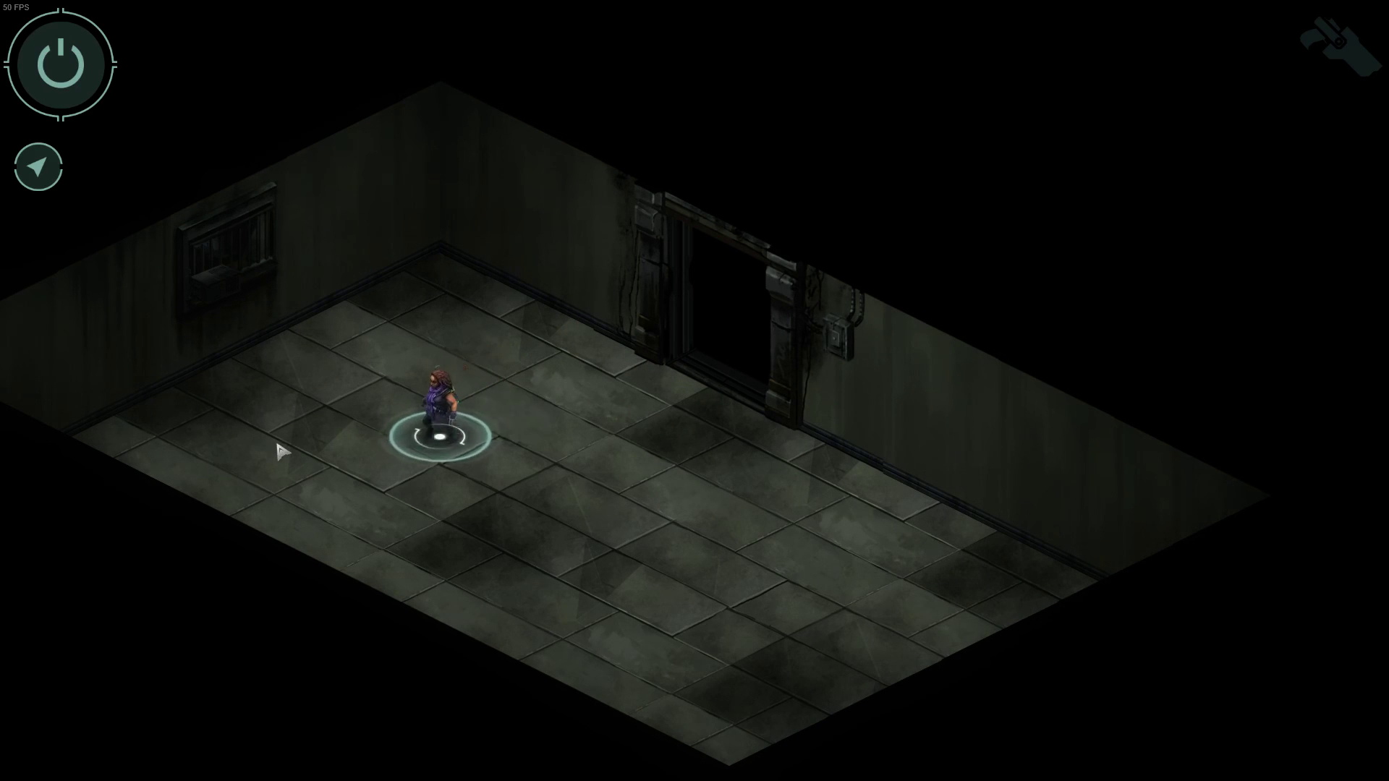
scroll(278, 443, "down", 1)
left_click_drag(377, 450, 627, 571)
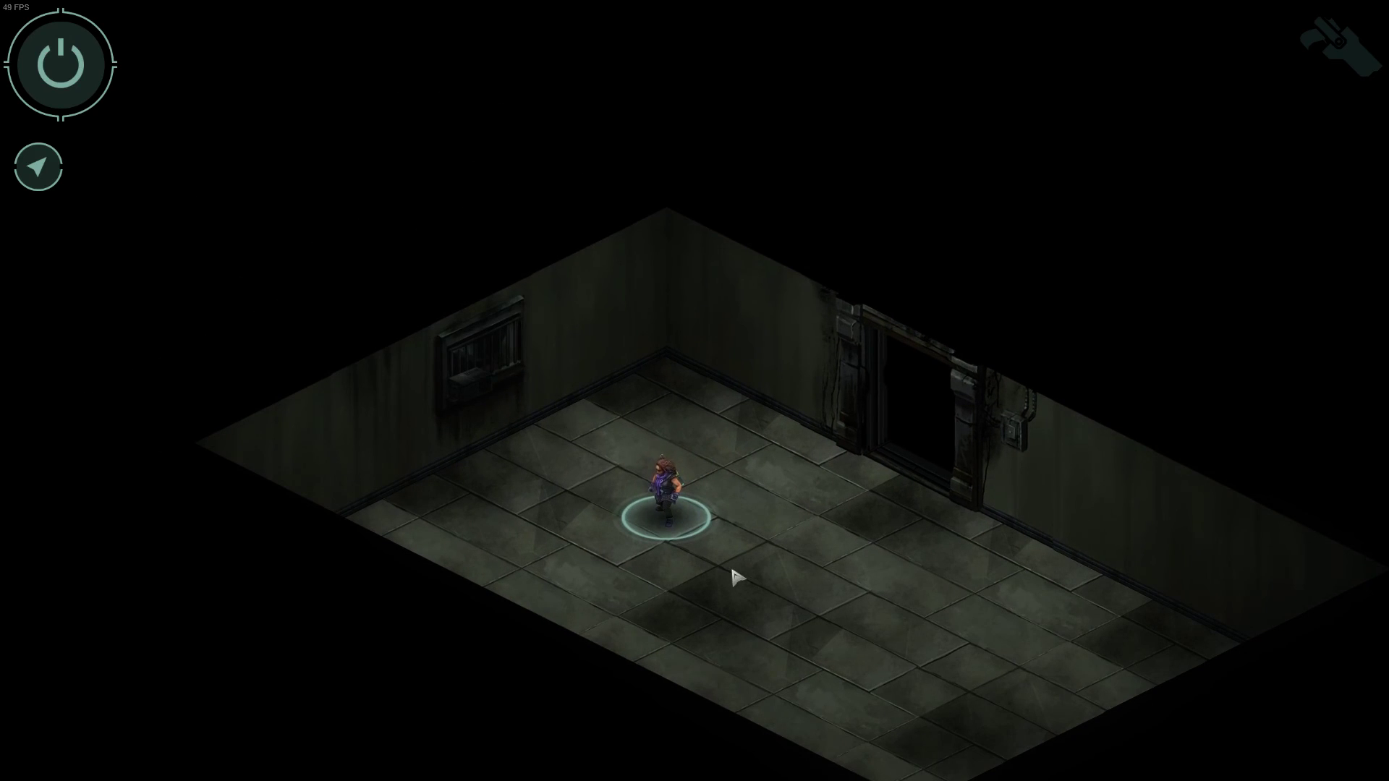
scroll(746, 554, "down", 3)
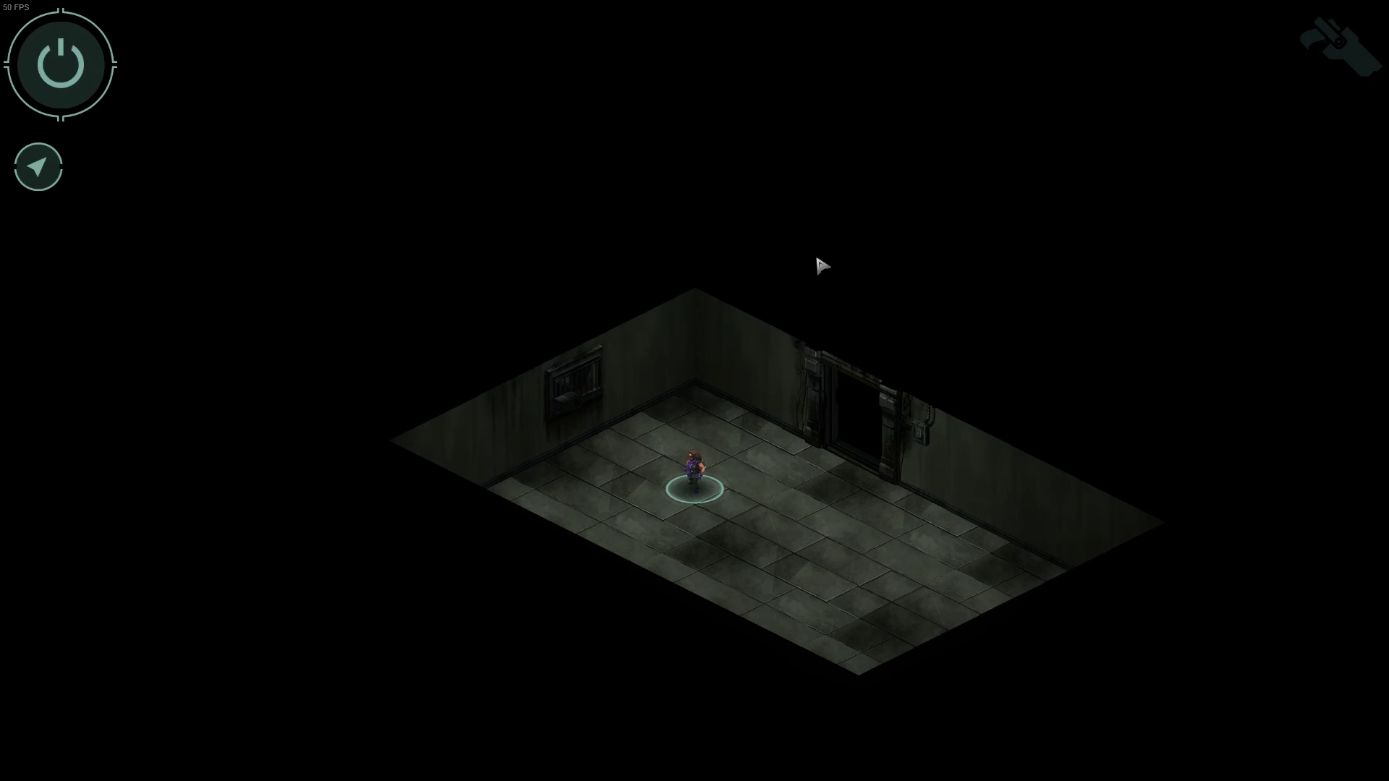
middle_click_drag(1057, 546, 1037, 578)
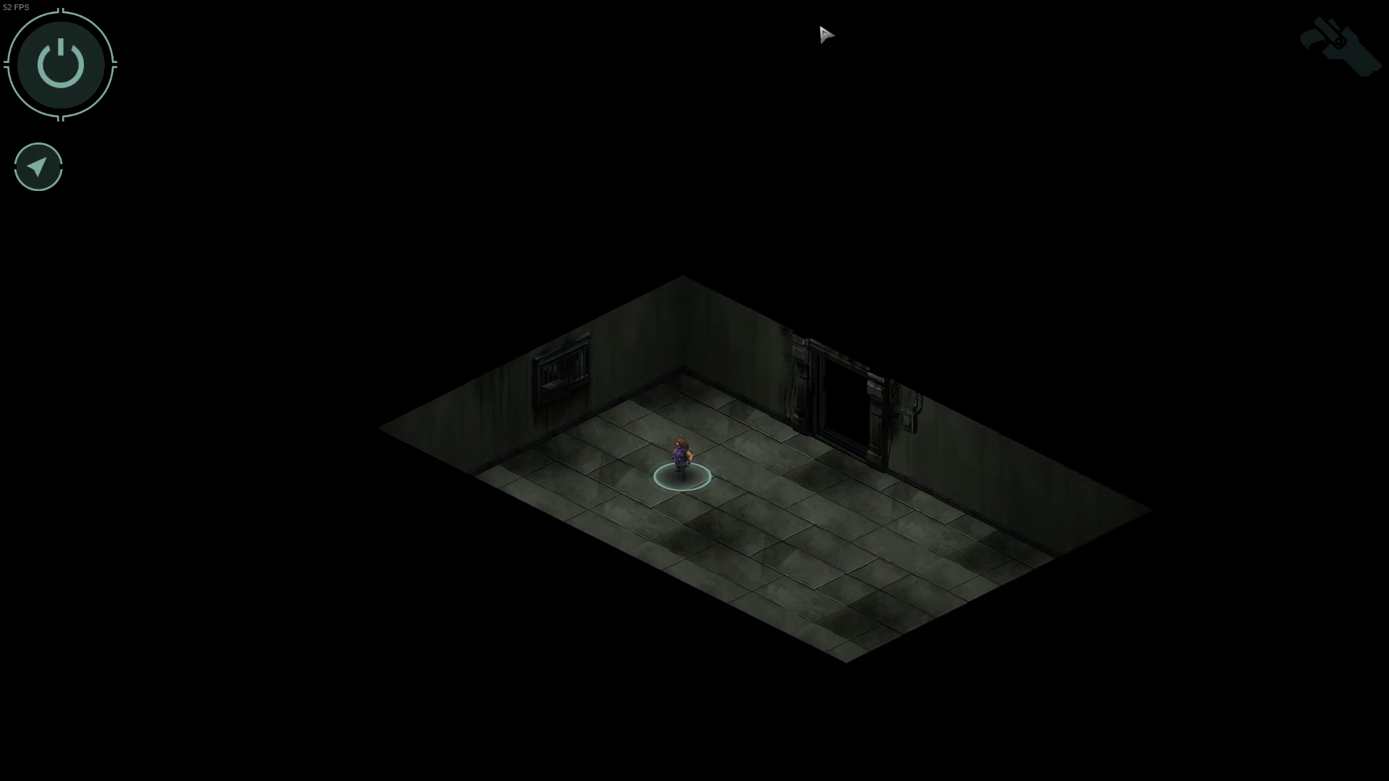
Step: Walk the runner to the open doorway and back toward the room's rear corner, checking movement at a closer zoom
left_click(839, 490)
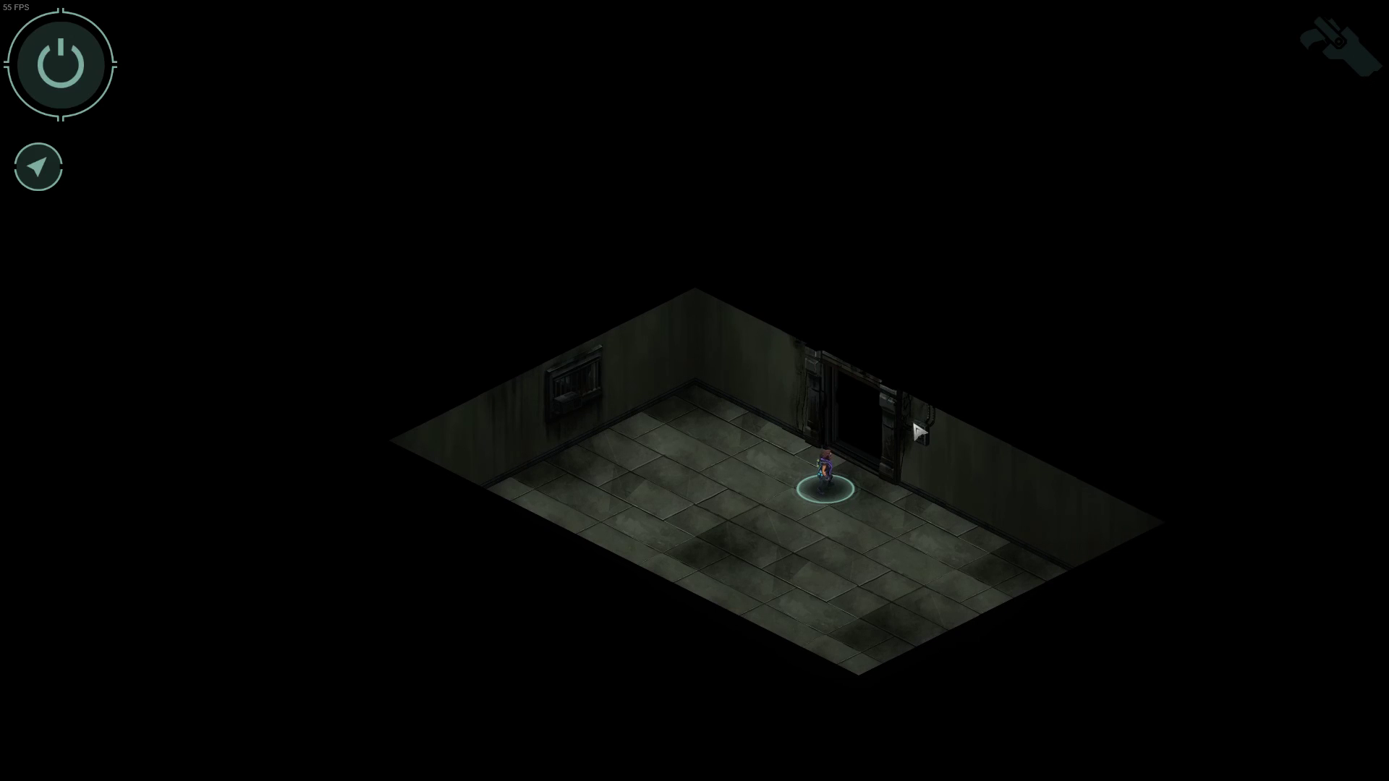
scroll(919, 432, "up", 5)
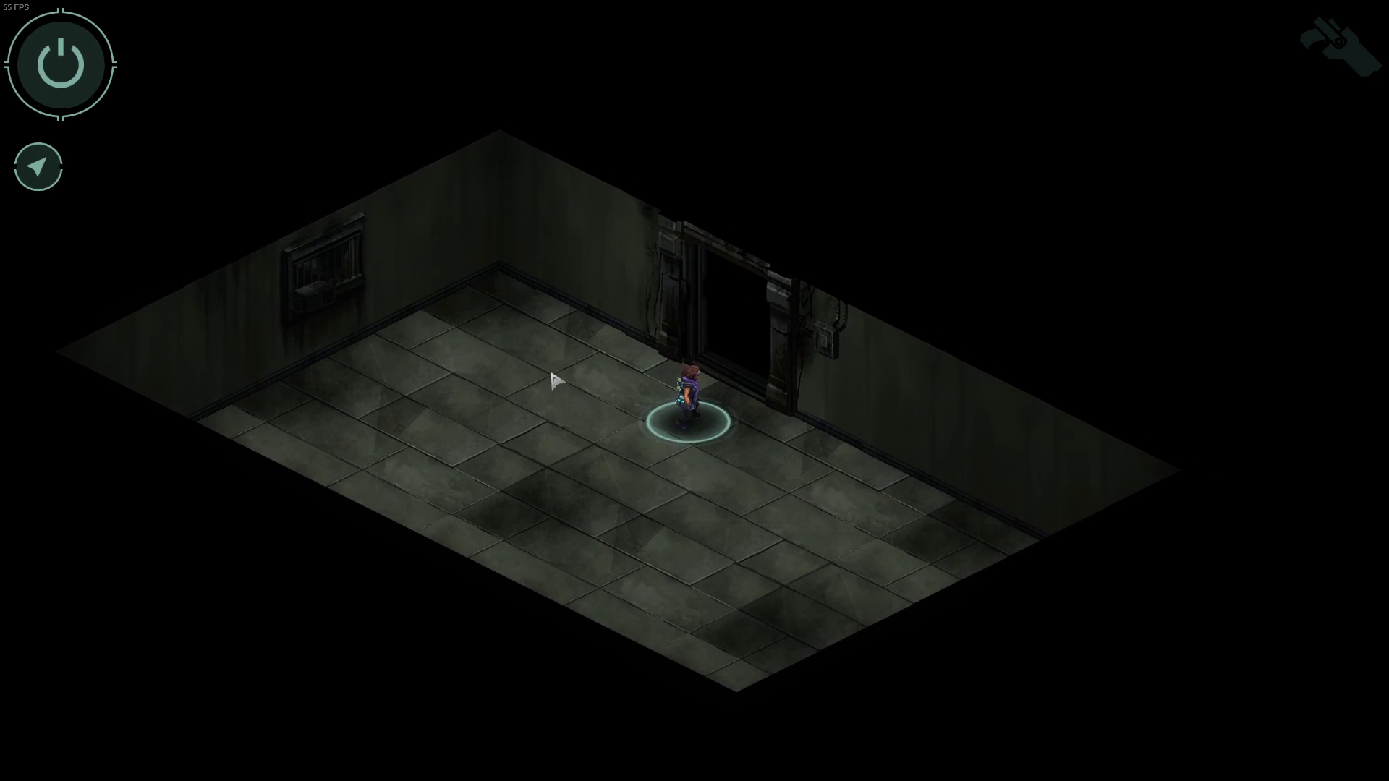
left_click(552, 375)
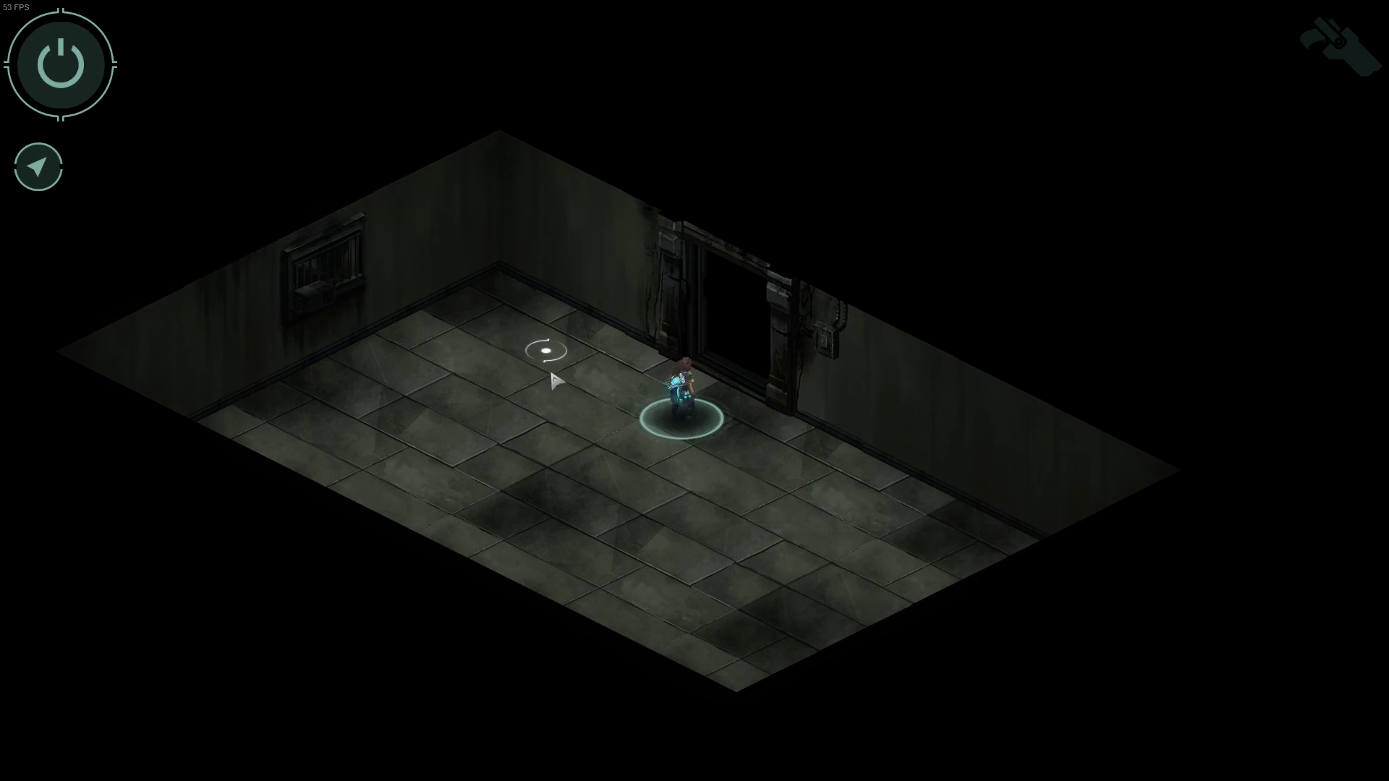
left_click(555, 409)
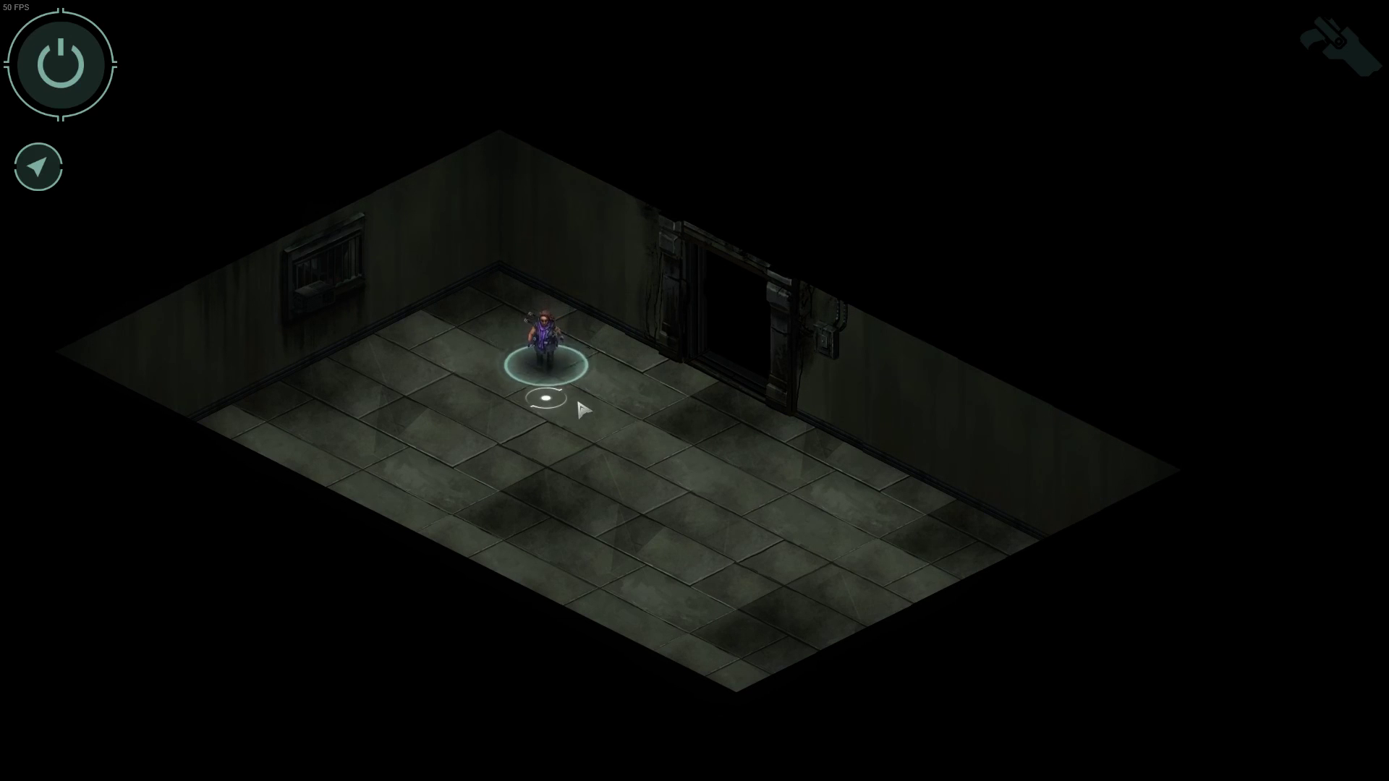